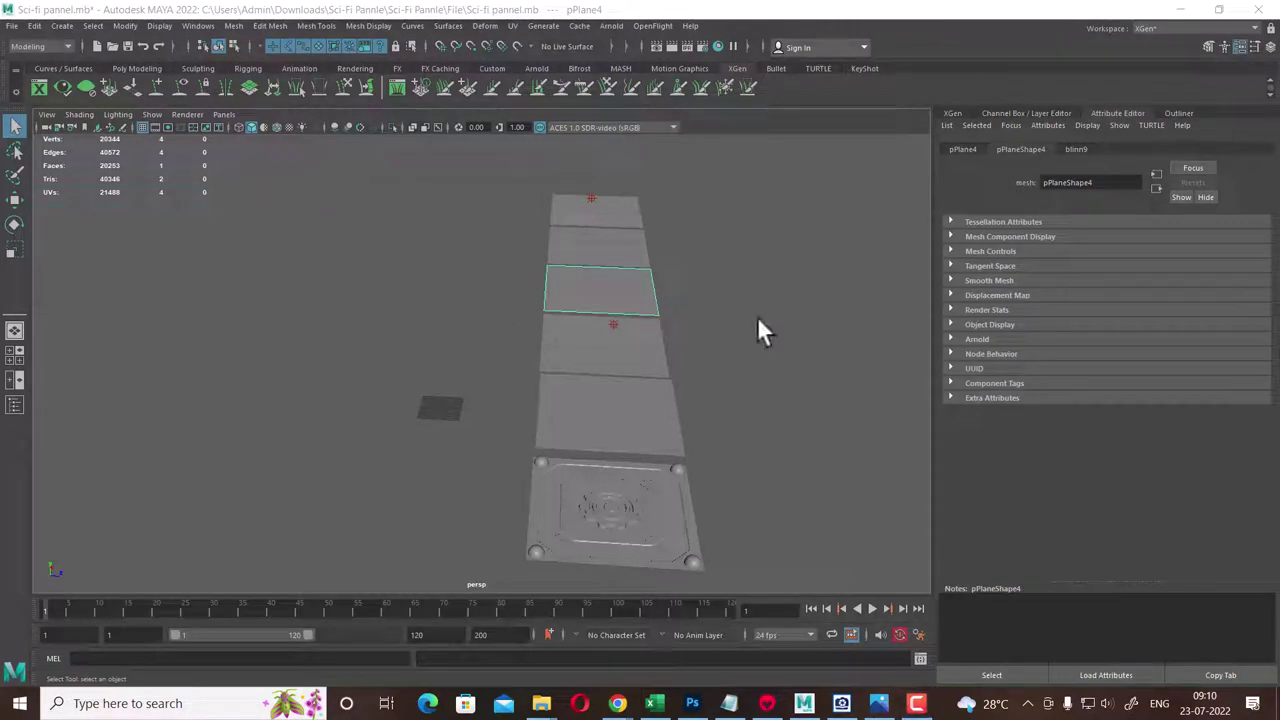
- Select pPlane2 and set its Translate X, Y and Z to 0
mouse_move(757, 316)
left_mouse_down("alt")
mouse_move(660, 375)
mouse_move(477, 377)
mouse_move(523, 446)
mouse_move(588, 350)
mouse_move(572, 394)
left_mouse_up("alt")
left_click(569, 375)
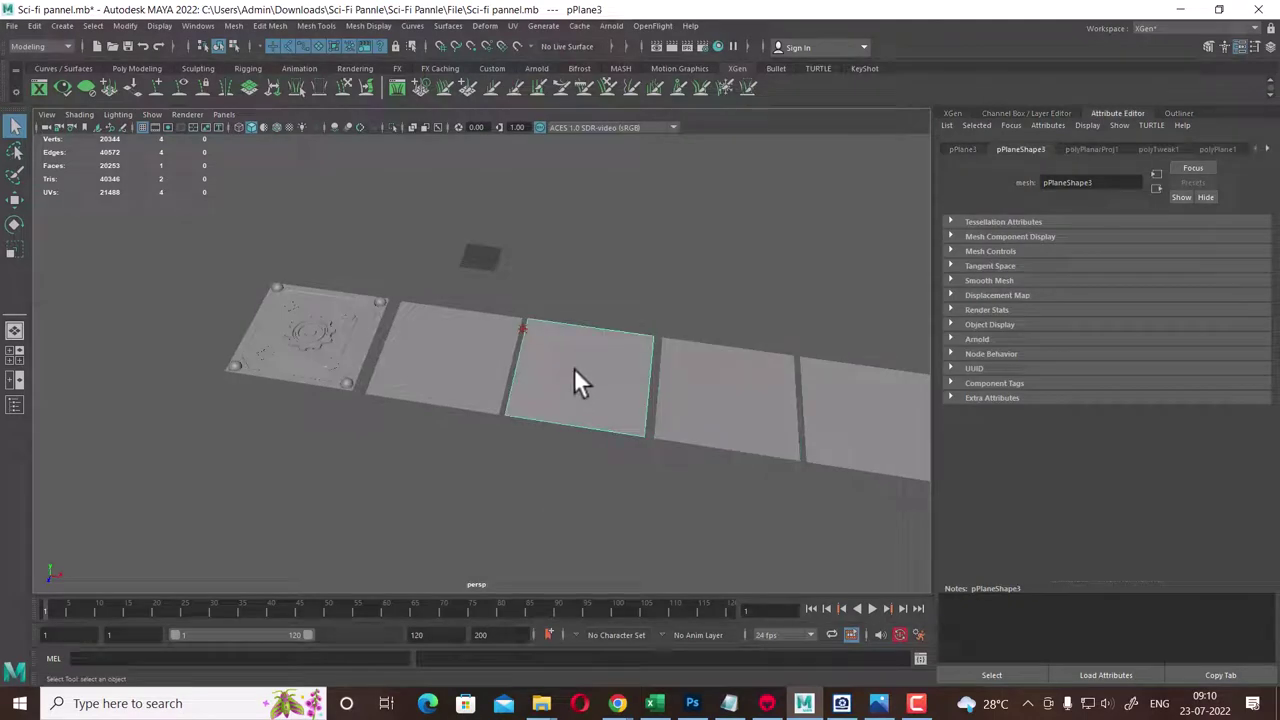
left_click(540, 440)
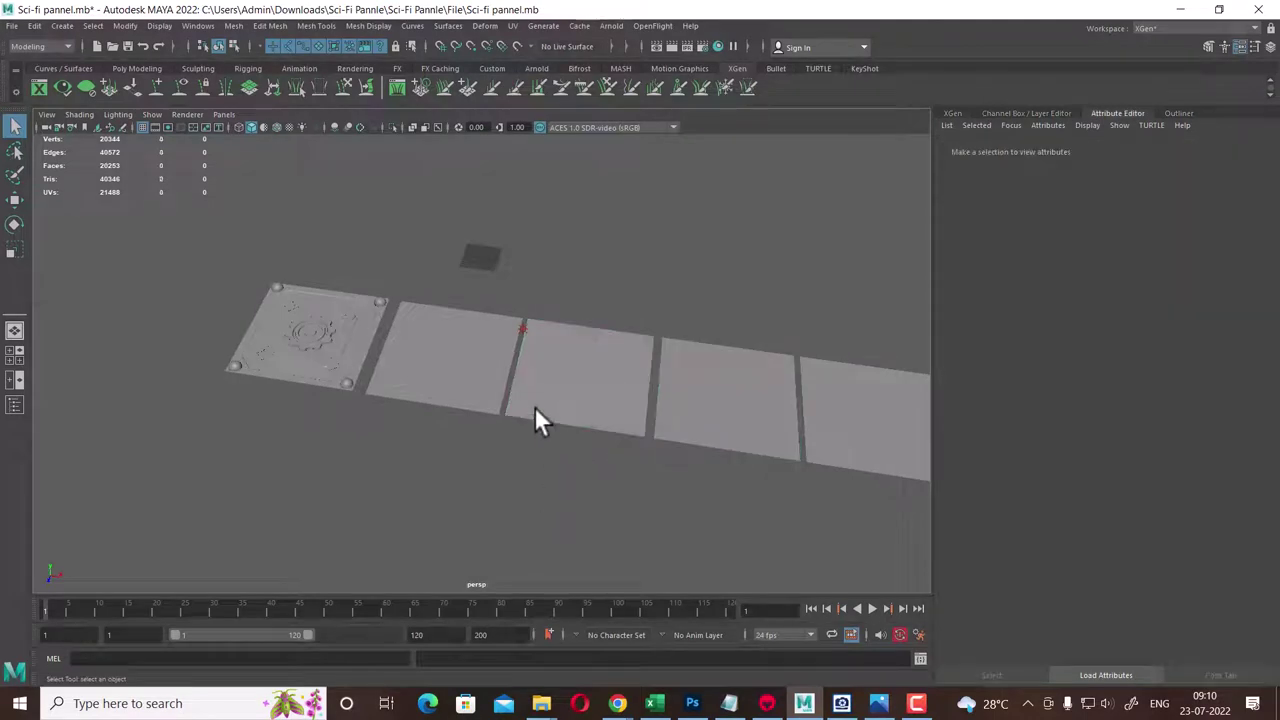
left_click(435, 396)
left_click_drag(435, 396, 588, 400, "alt")
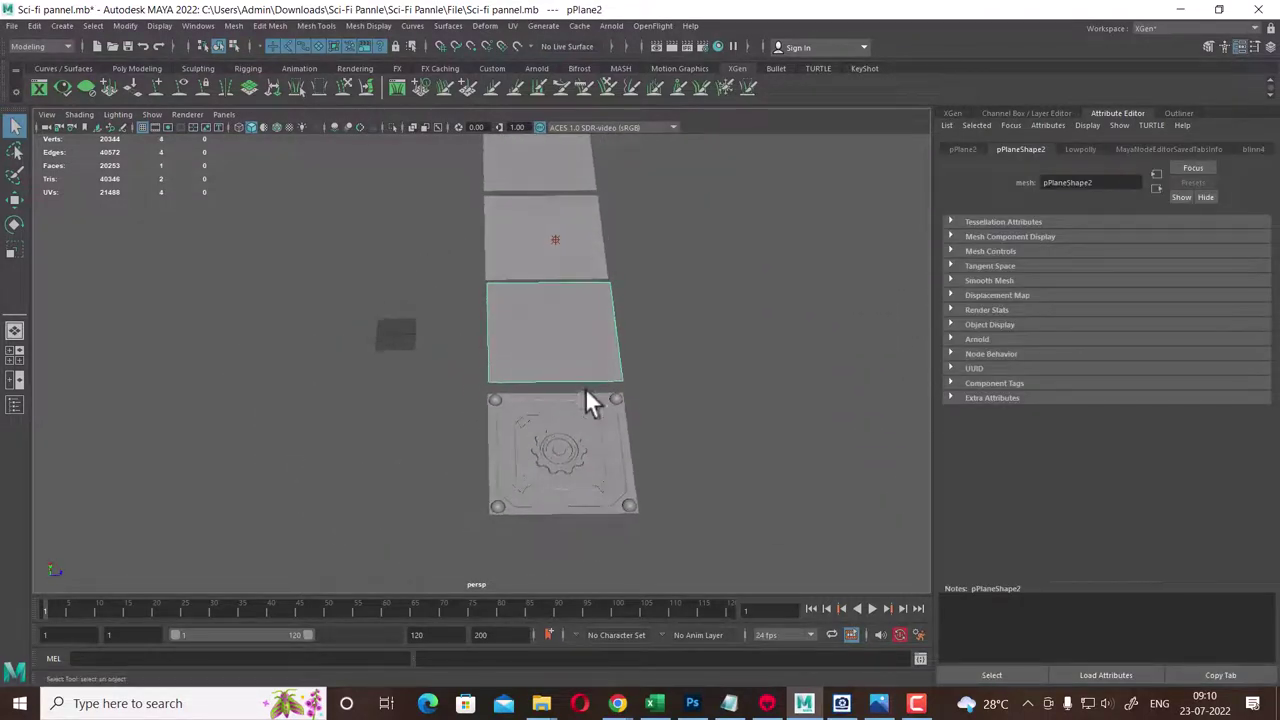
key("w")
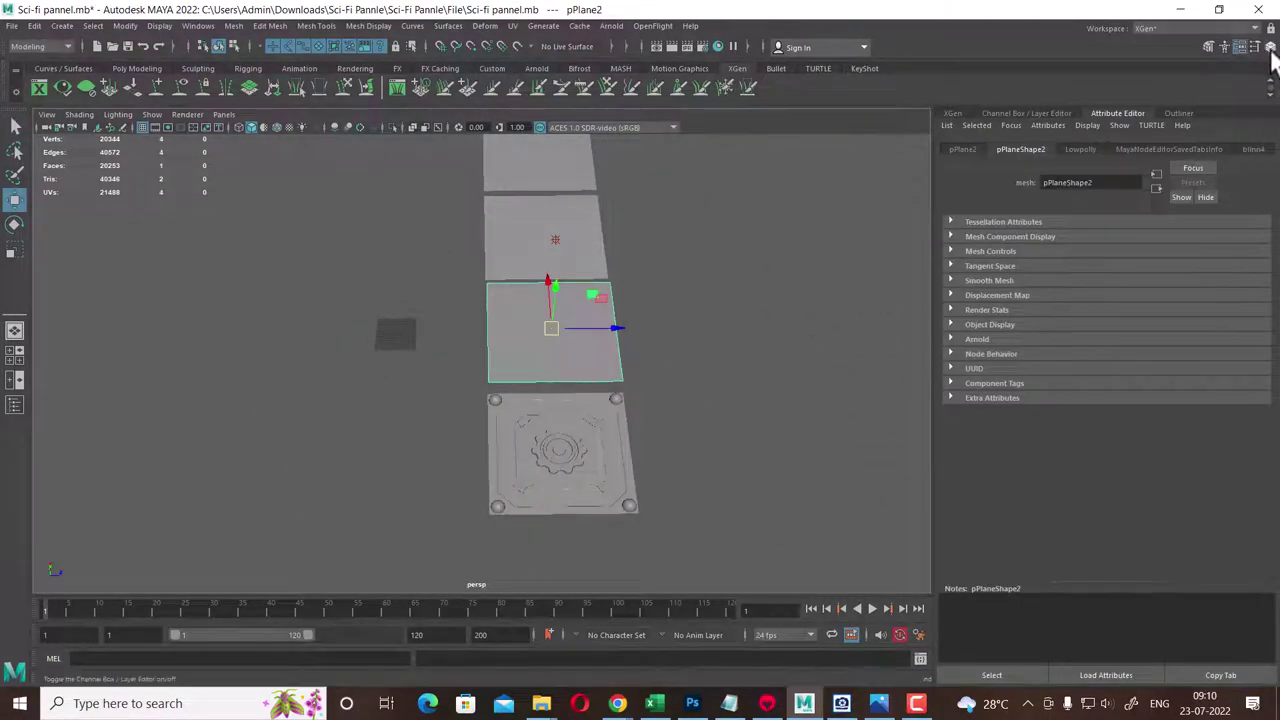
left_click(1270, 46)
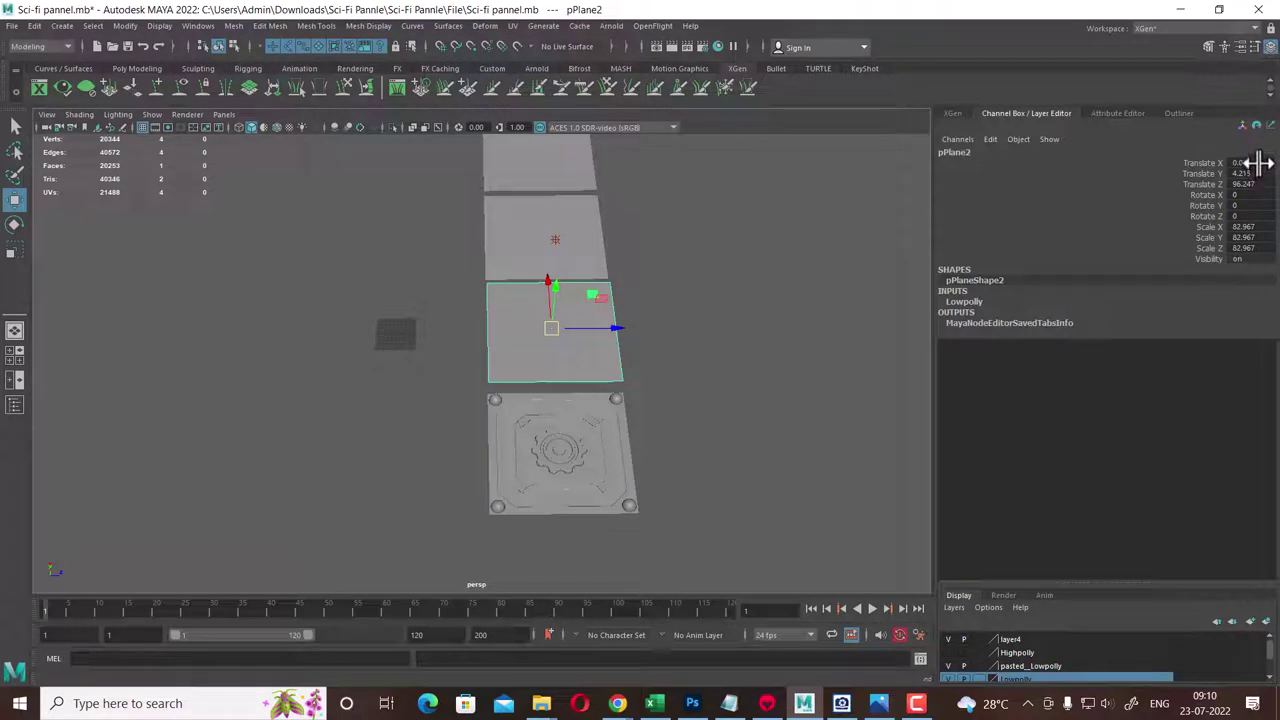
left_click_drag(1248, 162, 1263, 184)
type("0")
key("Return")
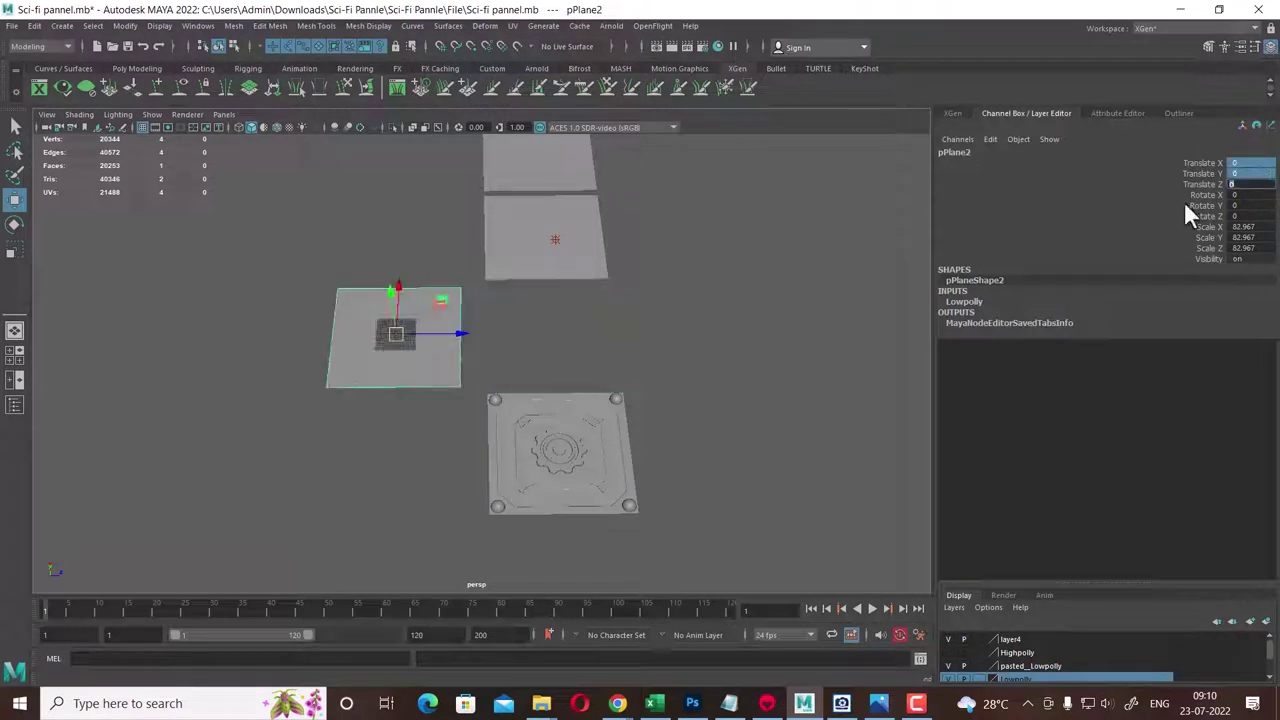
- Orbit and zoom the viewport to confirm pPlane2 sits at the origin, then reselect it
left_click_drag(431, 343, 483, 353, "alt")
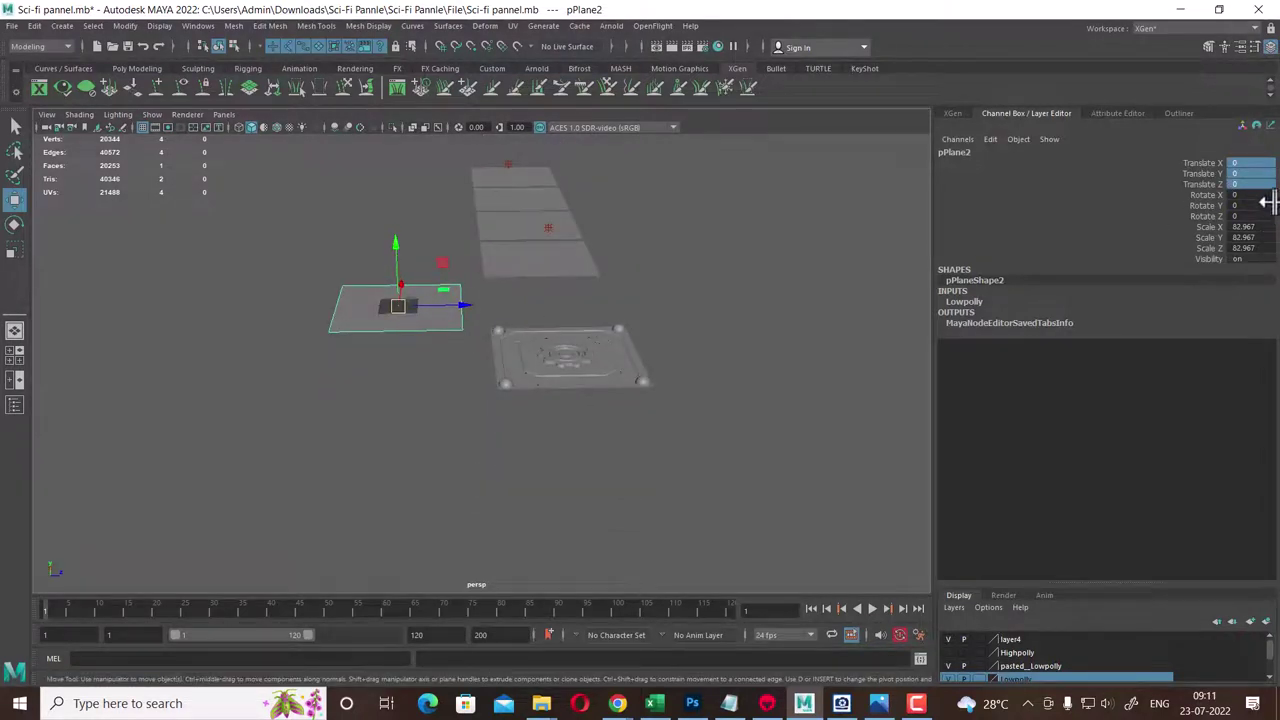
scroll(477, 460, "up", 4)
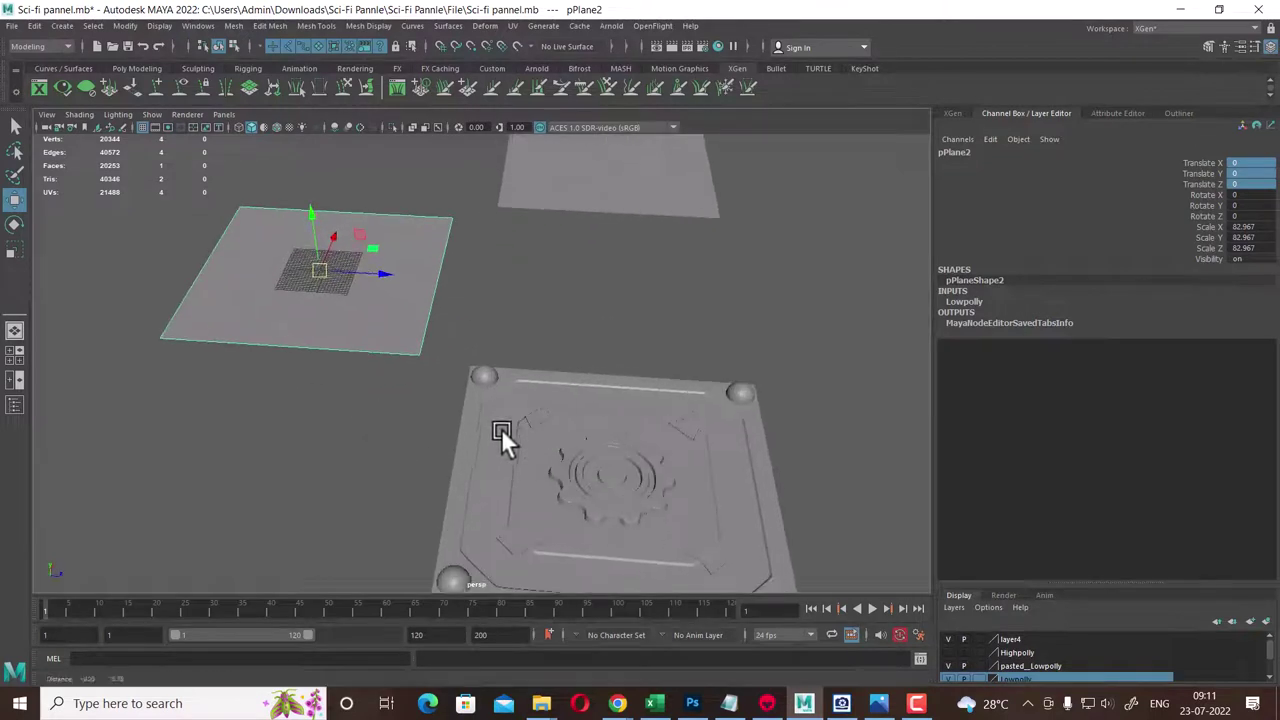
left_click_drag(501, 428, 543, 409, "alt")
scroll(452, 326, "down", 3)
left_click_drag(457, 337, 463, 357, "alt")
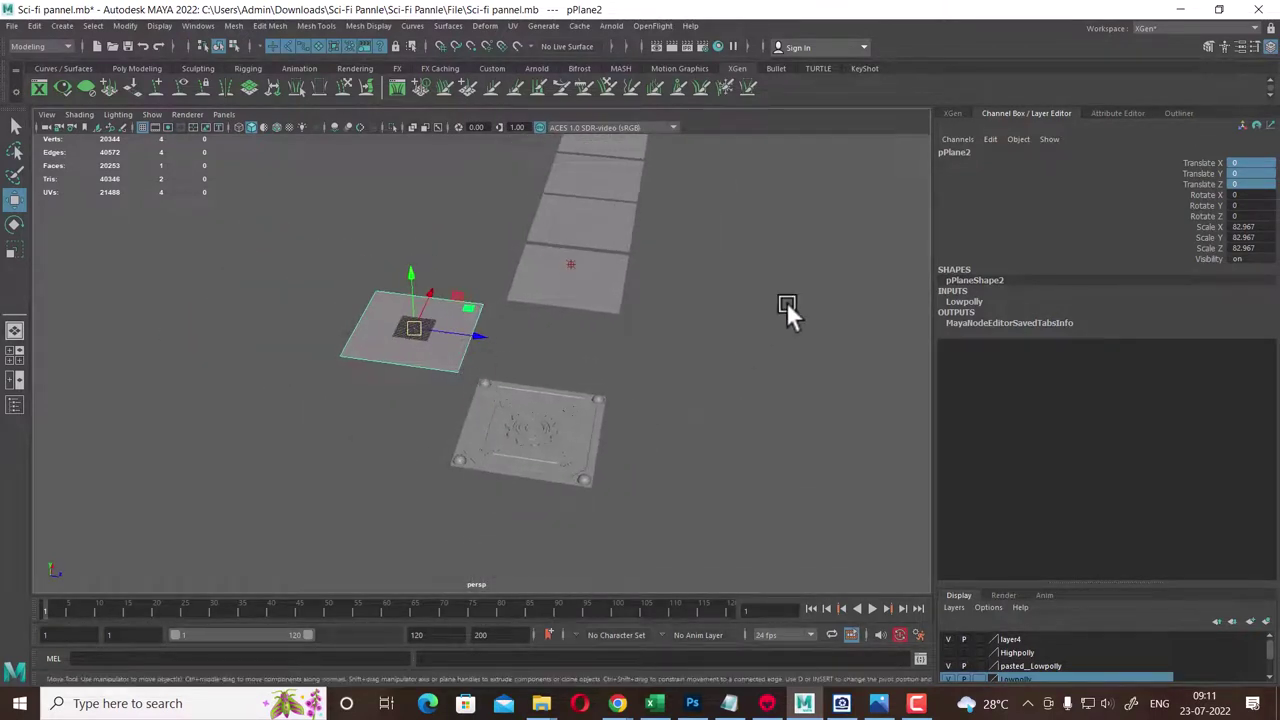
mouse_move(656, 448)
left_mouse_down("alt")
mouse_move(591, 400)
mouse_move(490, 380)
left_mouse_up("alt")
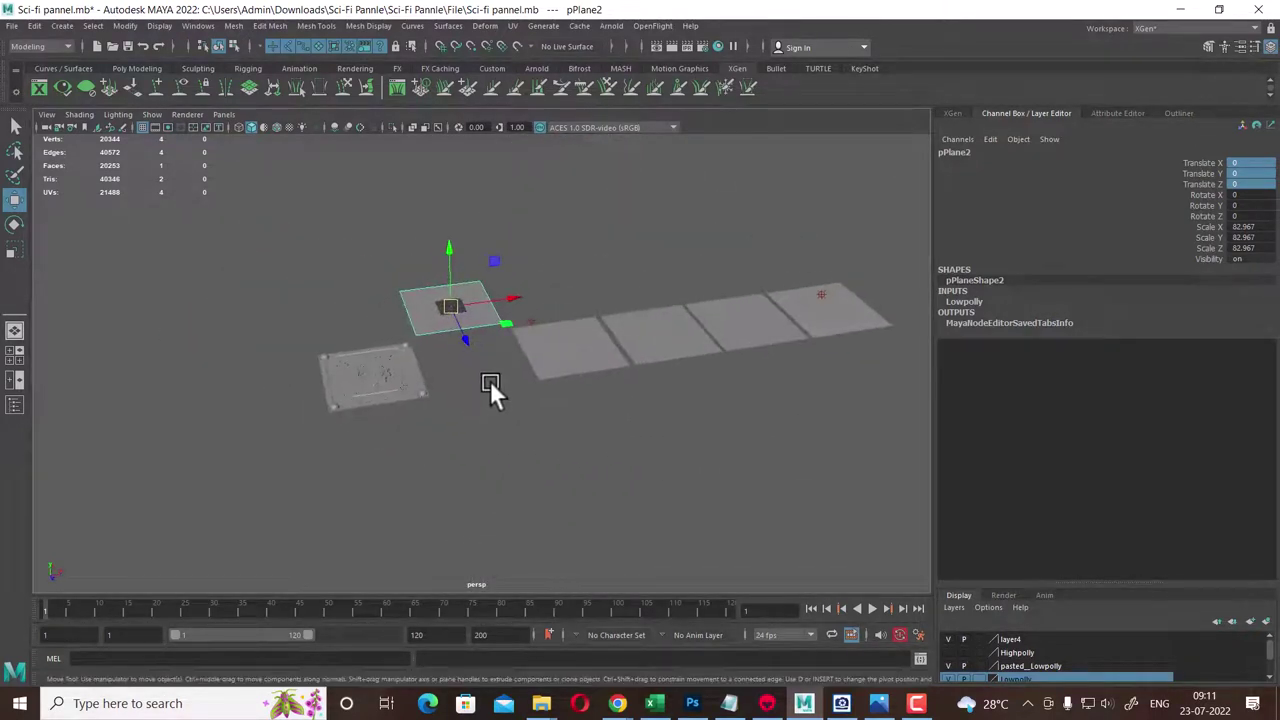
left_click(568, 216)
left_click(440, 312)
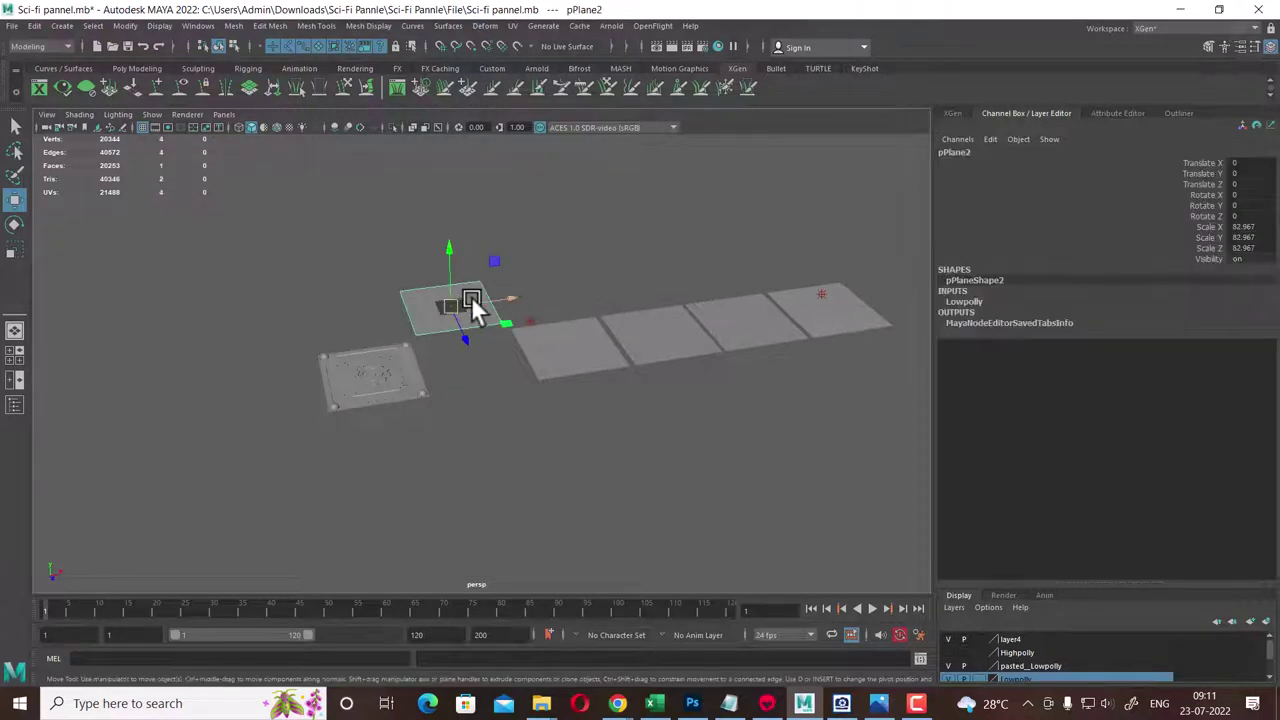
- Export only the selected pPlane2 as an OBJ into the Desktop's sci fi folder
left_click(14, 26)
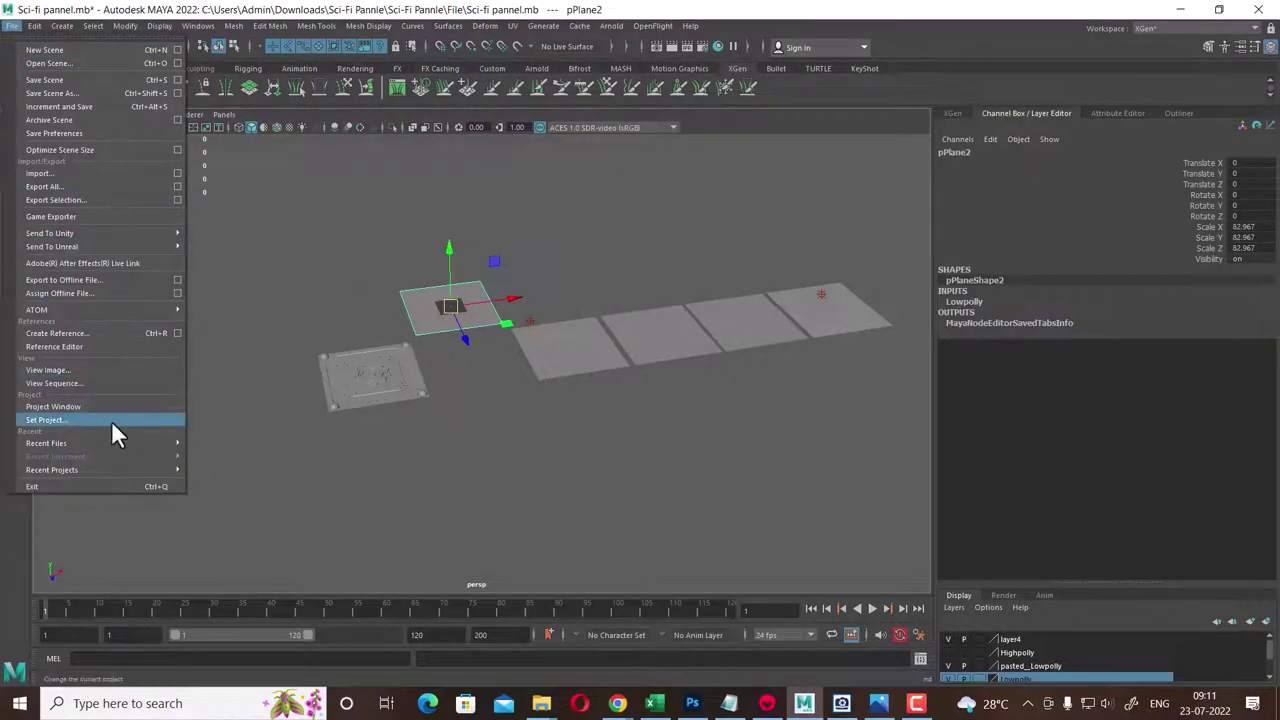
left_click(89, 197)
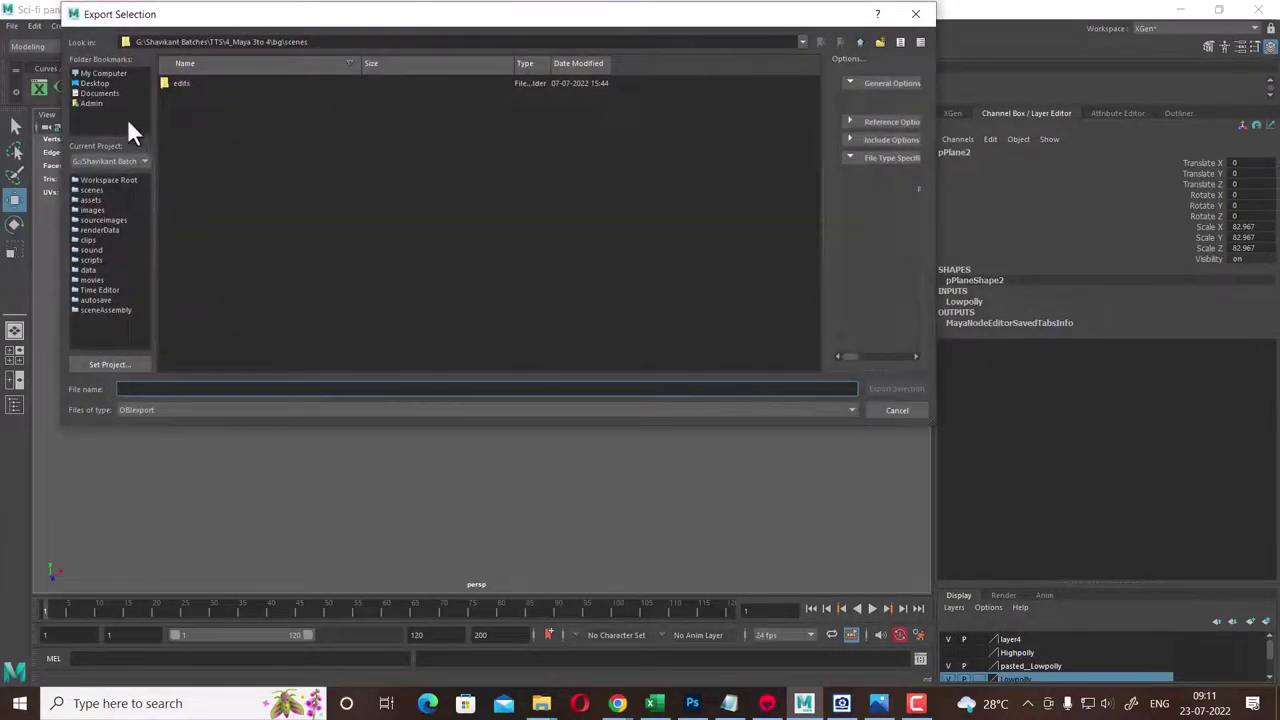
left_click(92, 83)
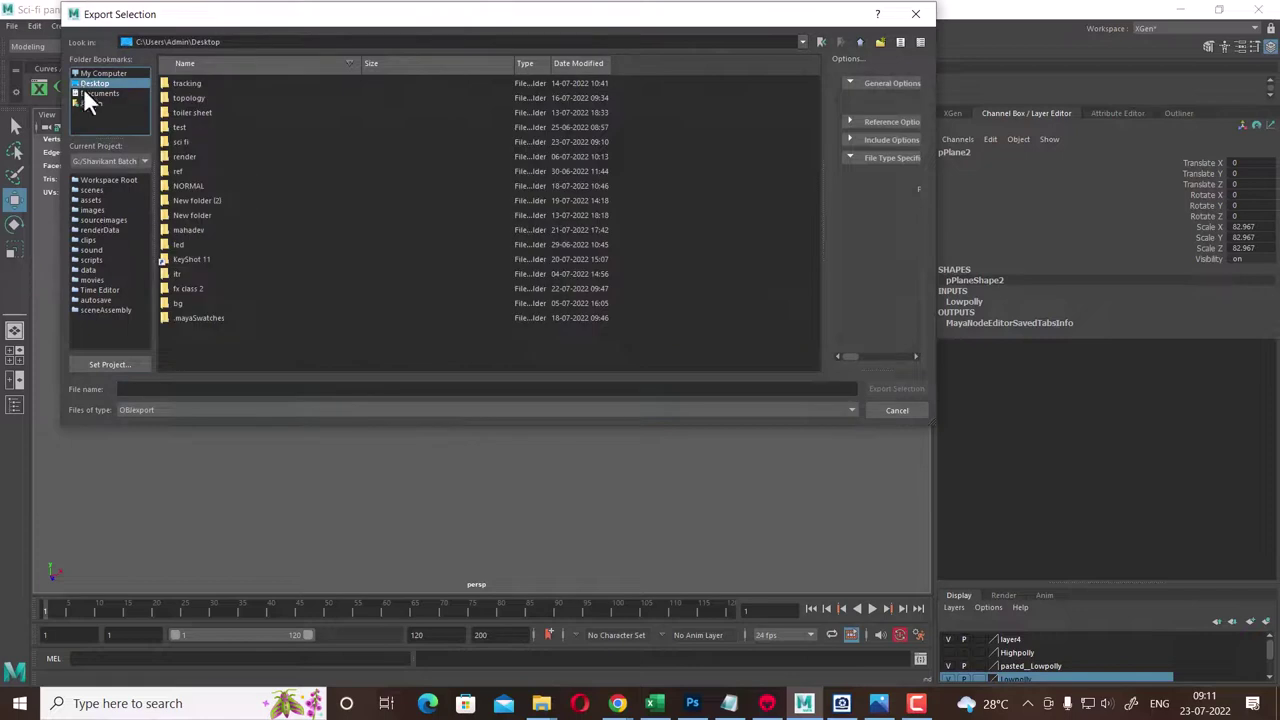
left_click(189, 287)
key("s")
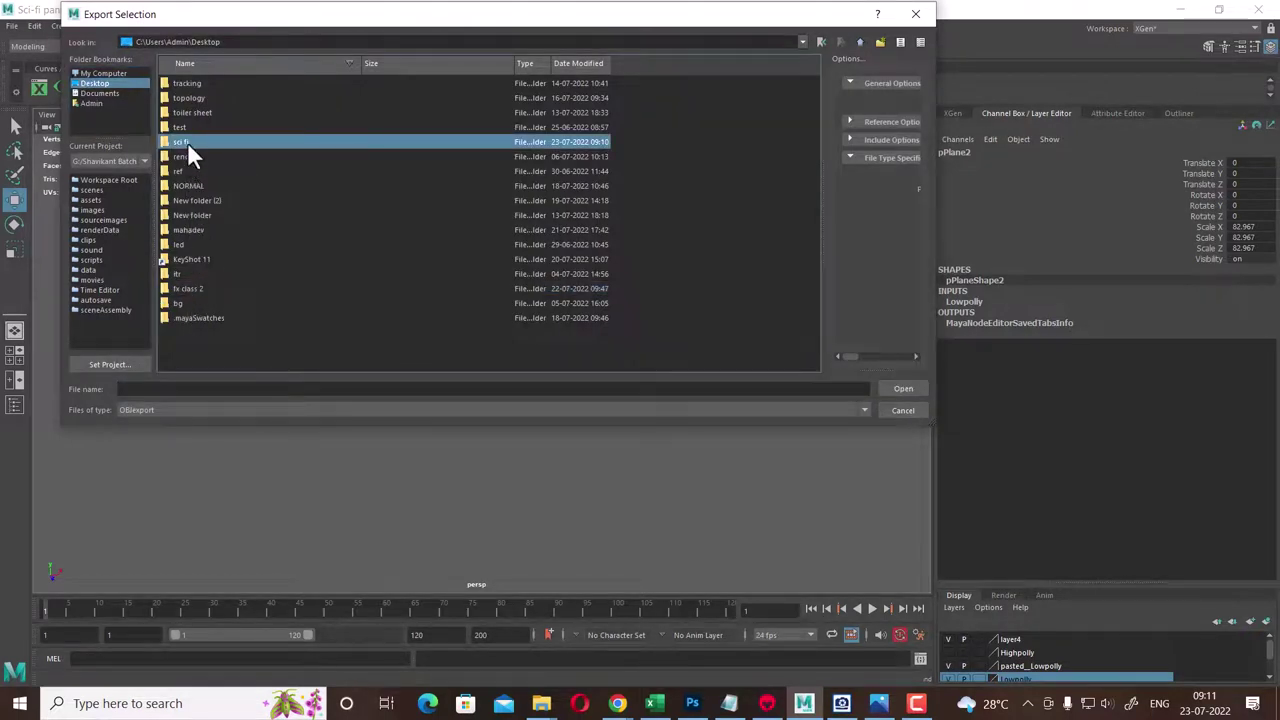
double_click(187, 141)
left_click(213, 388)
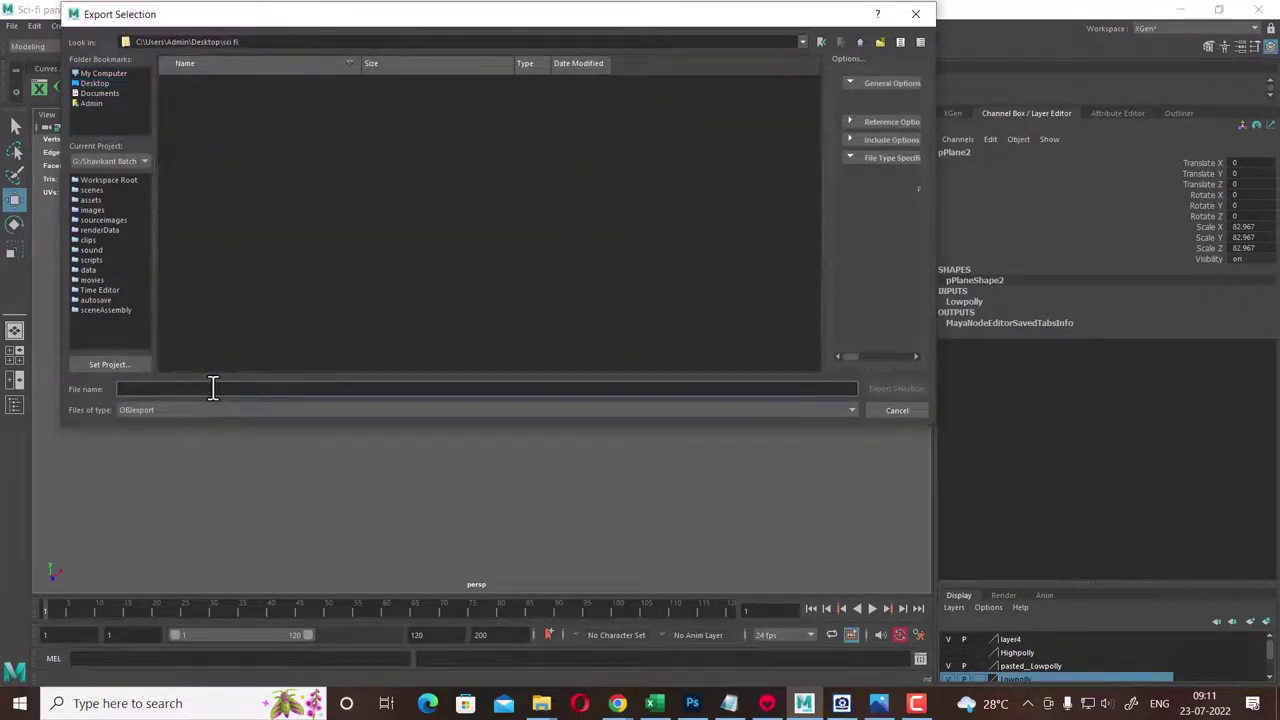
type("sd")
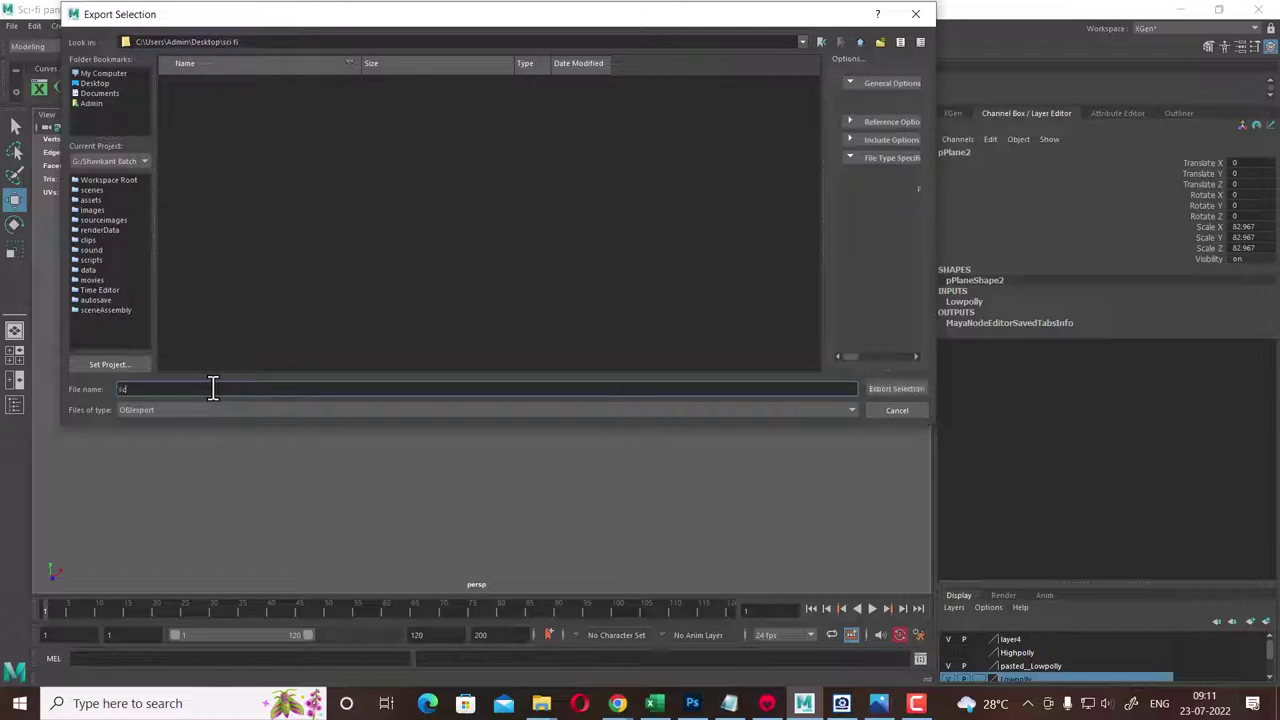
type("ci fi")
key("Return")
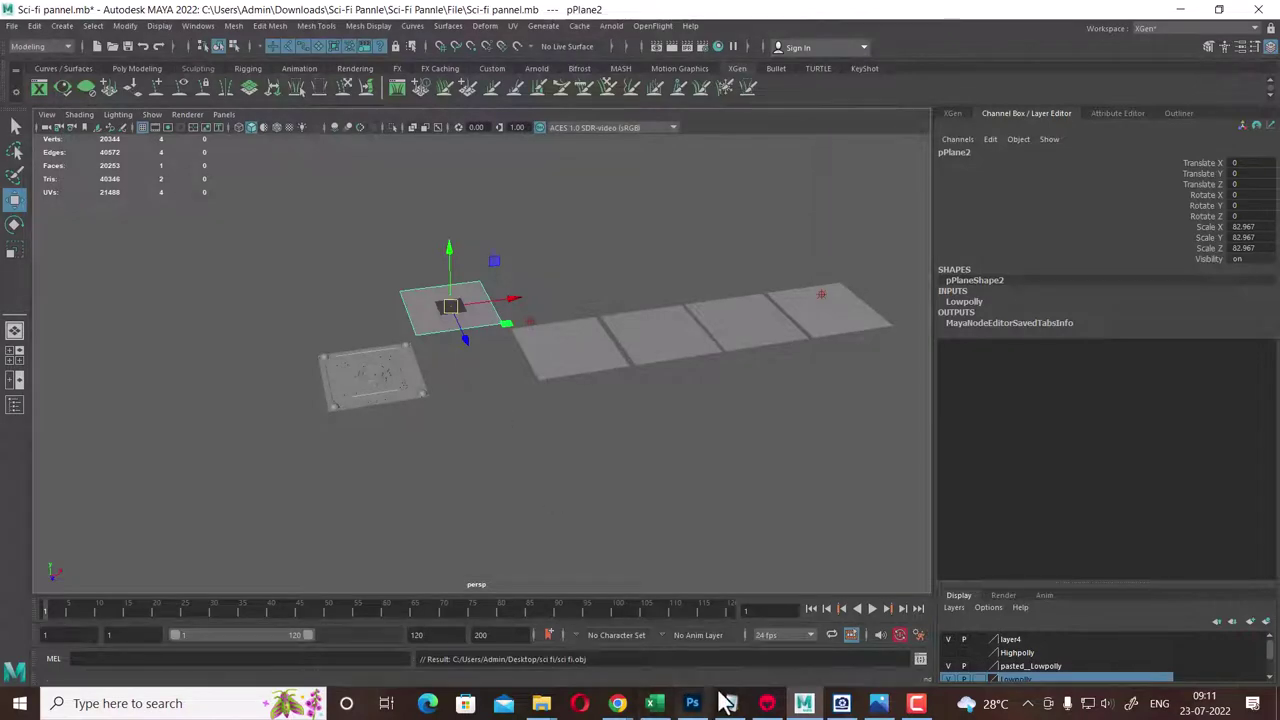
- Switch to Toolbag and import sci fi.obj from the Desktop's sci fi folder
left_click(767, 703)
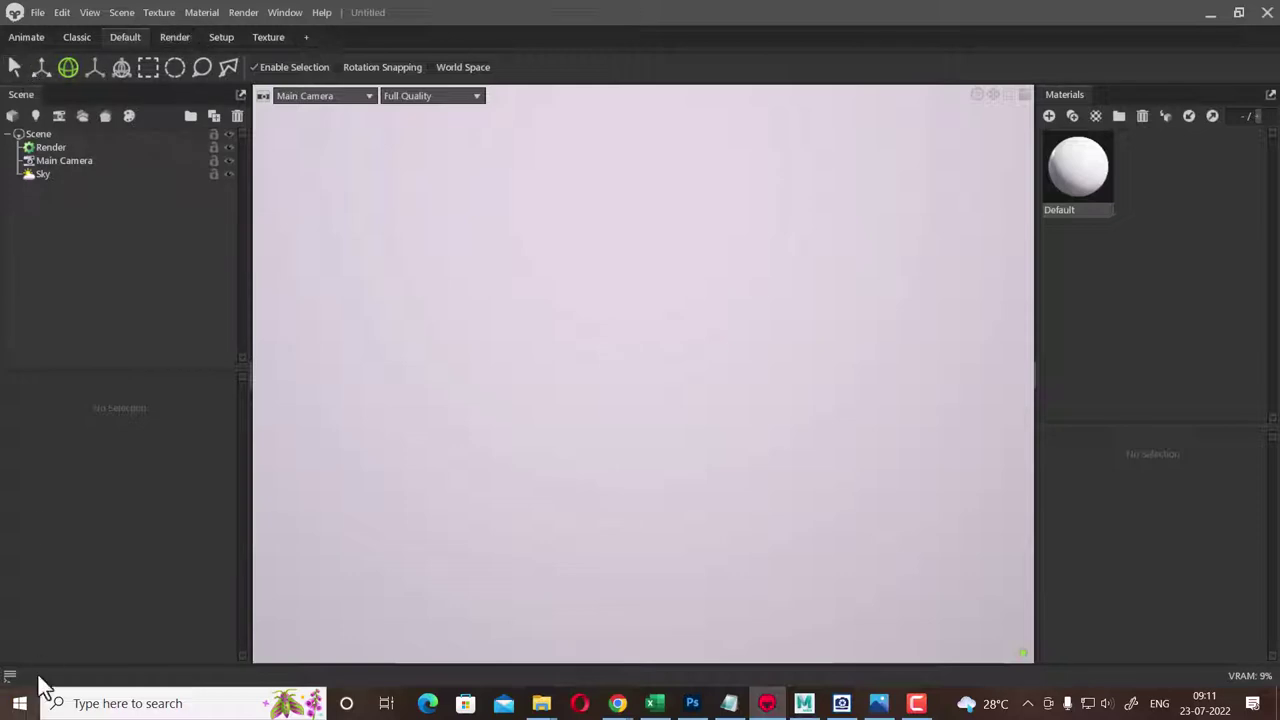
left_click(36, 13)
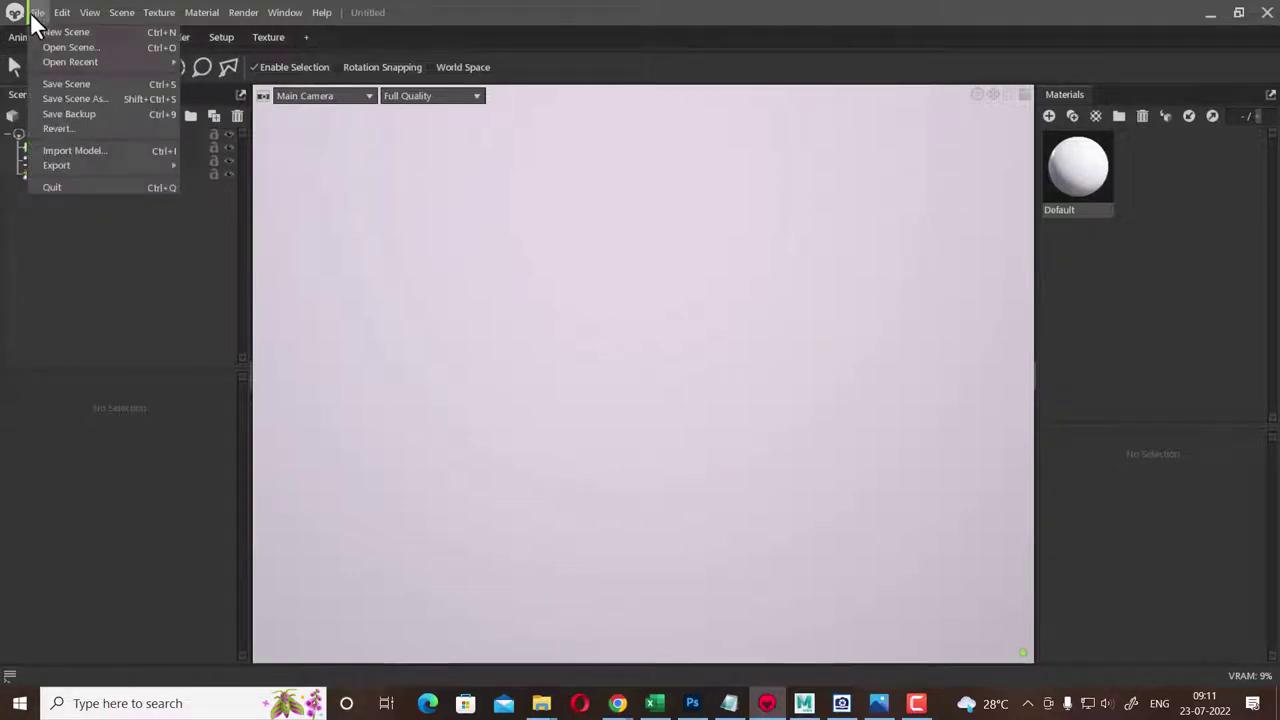
left_click(101, 151)
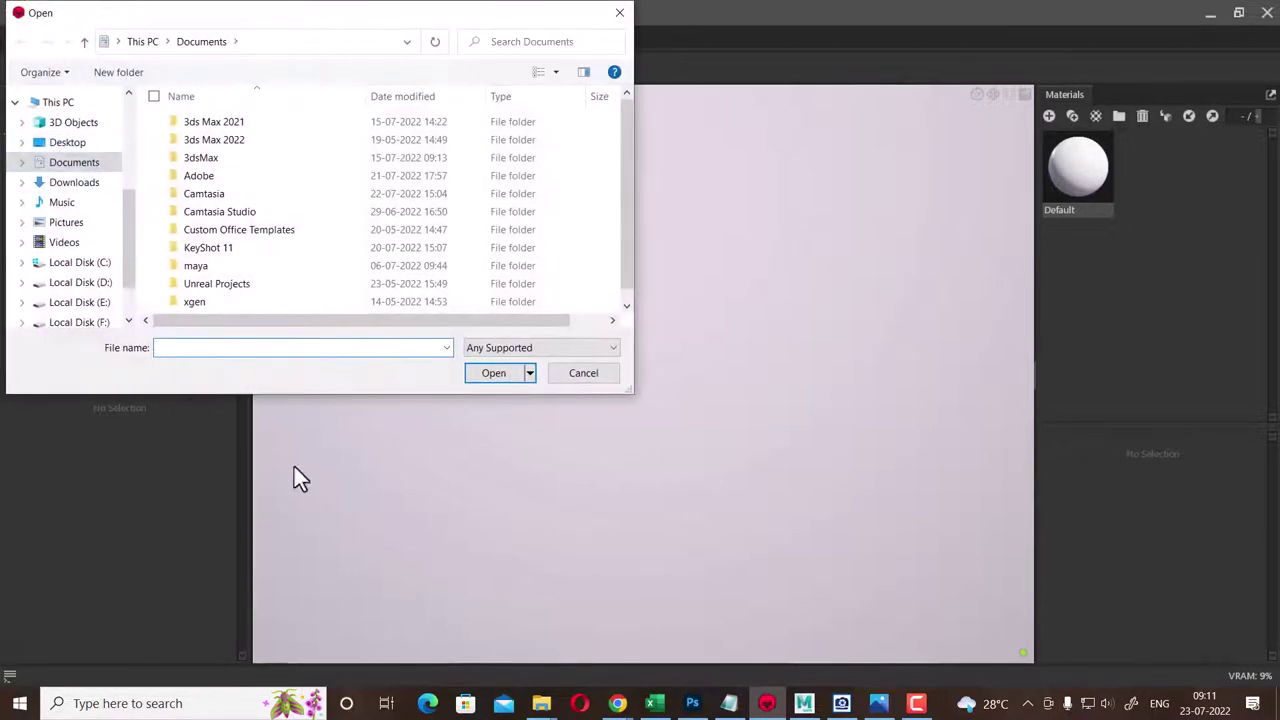
left_click(543, 349)
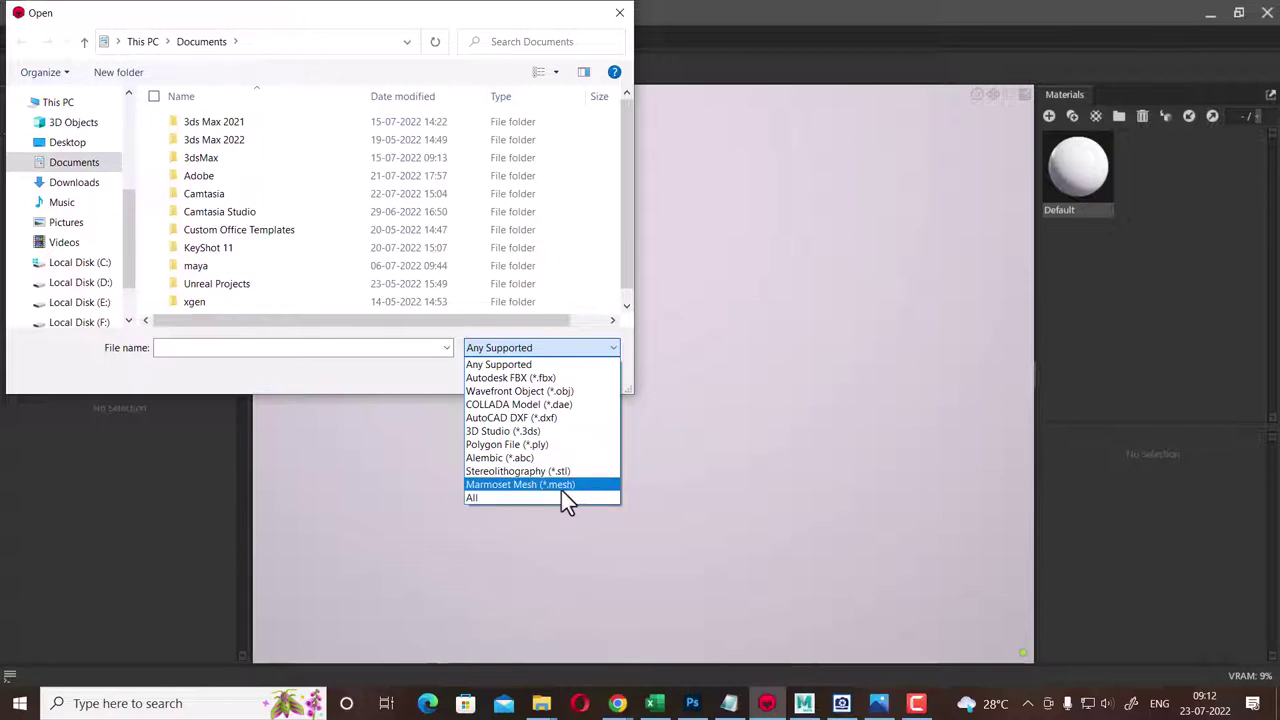
left_click(274, 370)
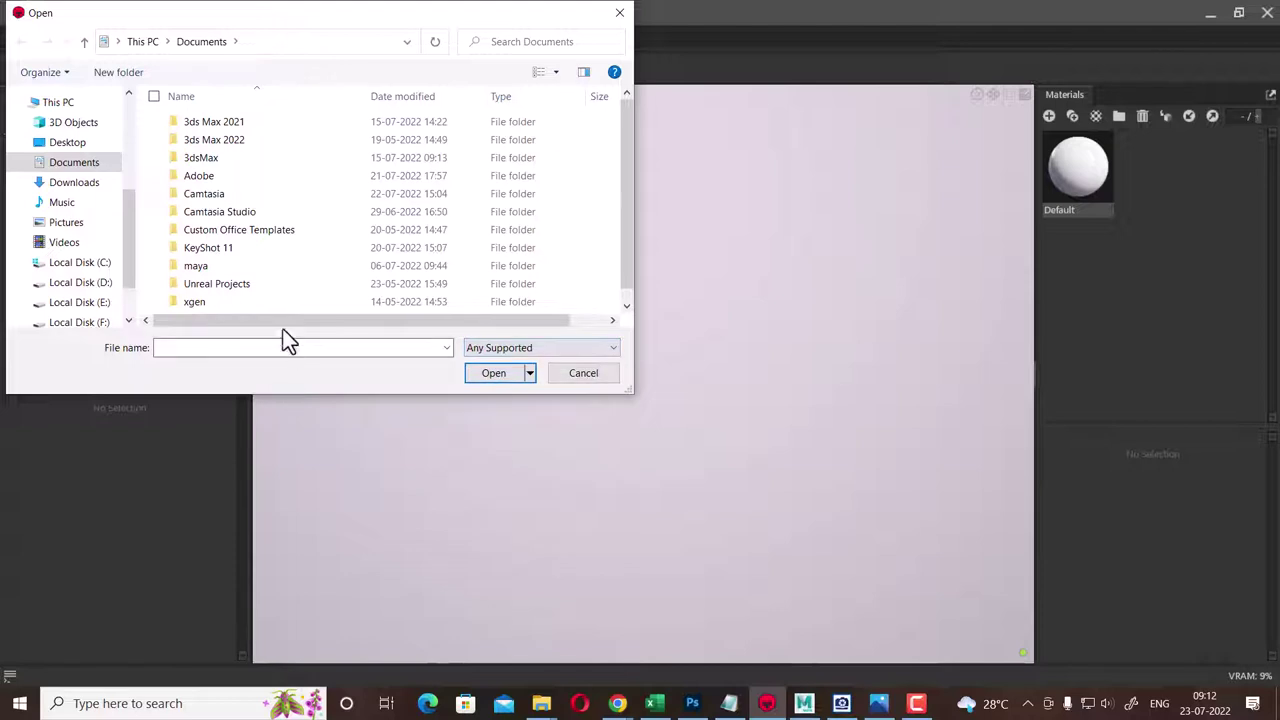
left_click(70, 148)
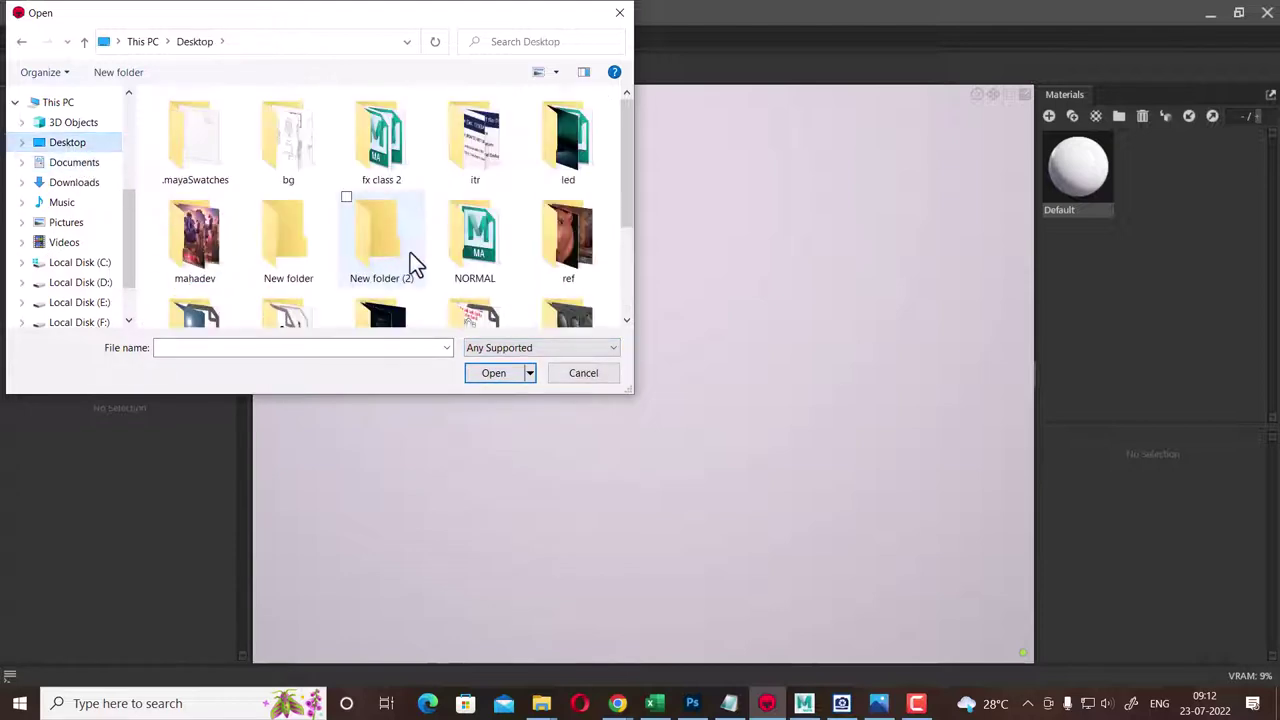
scroll(373, 255, "down", 2)
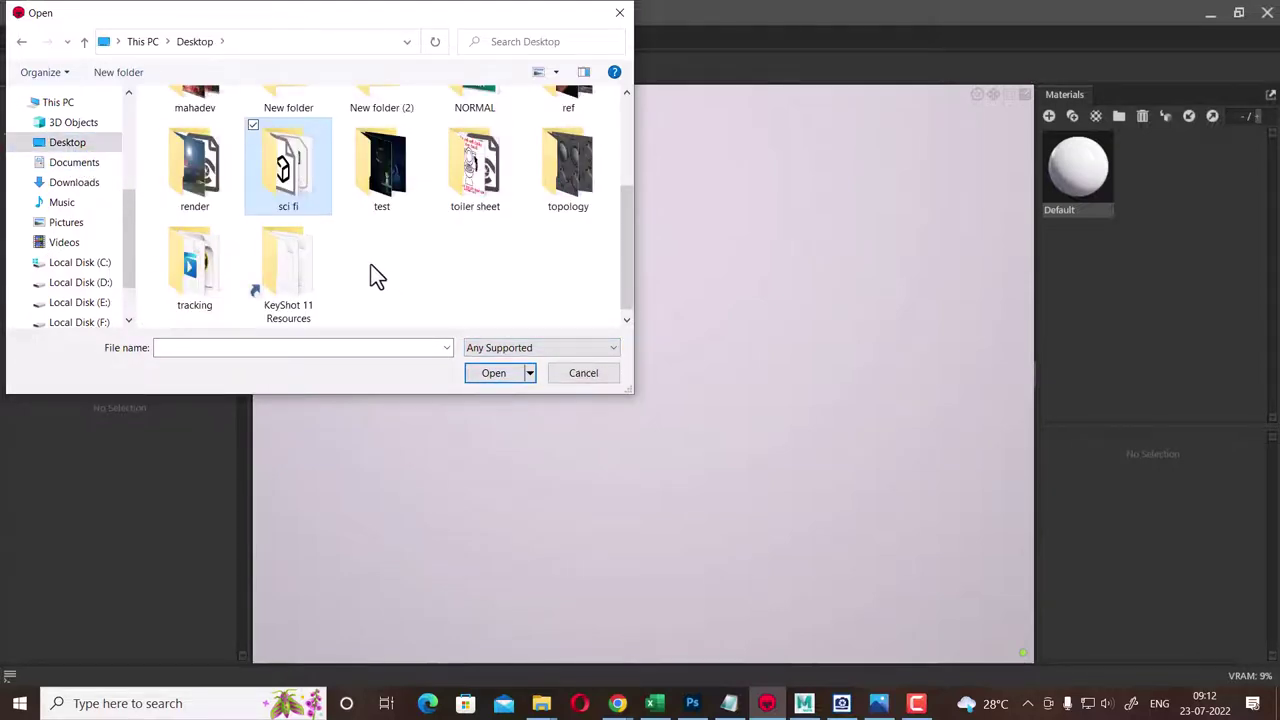
double_click(314, 194)
double_click(179, 157)
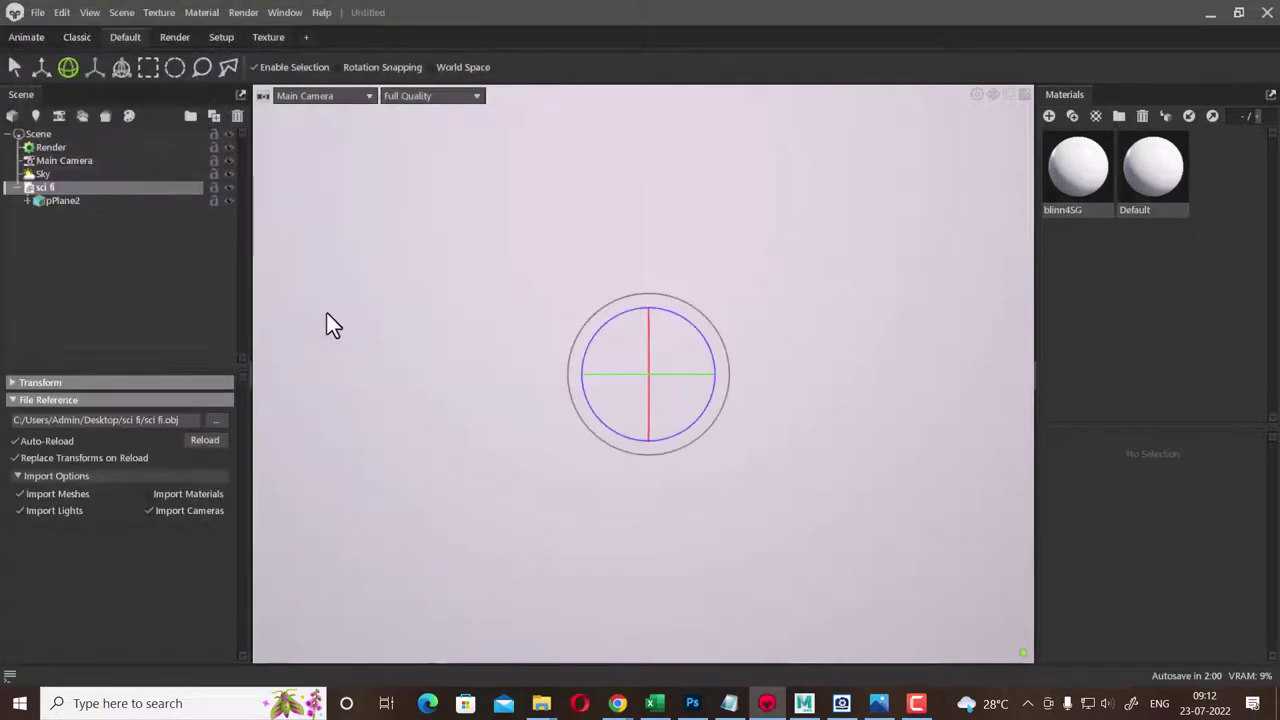
- Click through the Render, Main Camera and Sky items, ending with the imported sci fi group selected
left_click(829, 420)
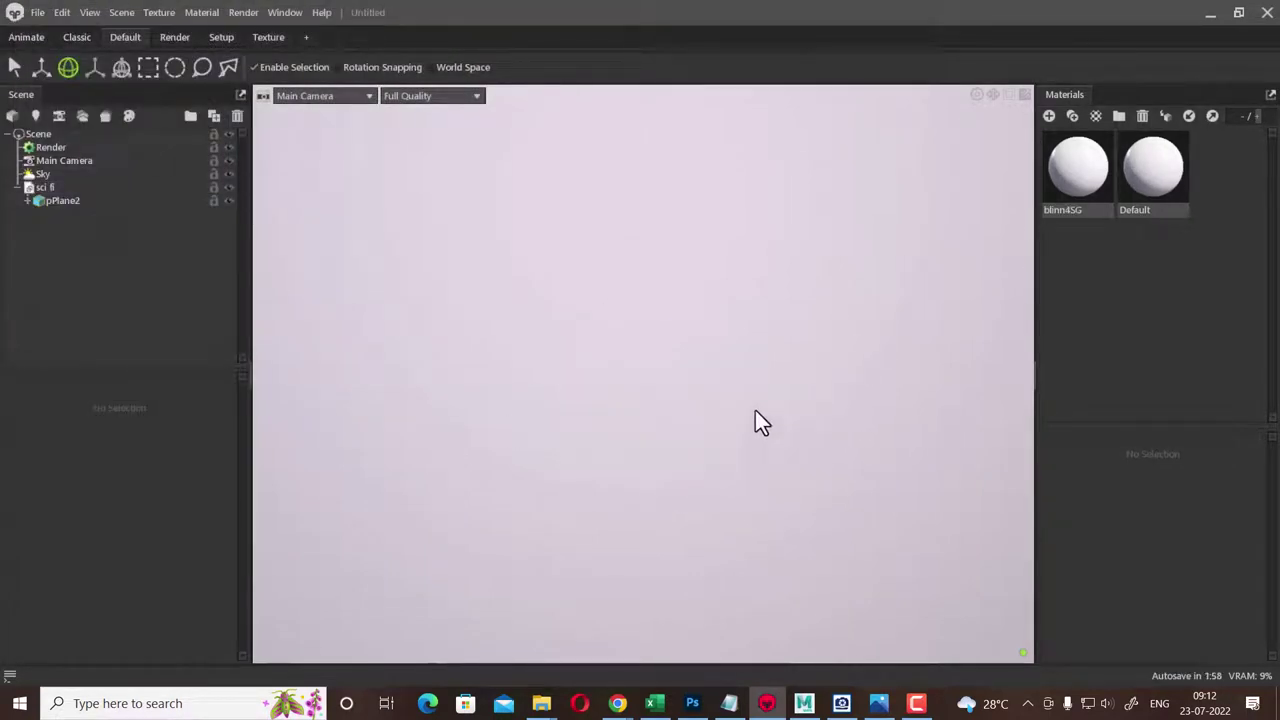
left_click(50, 189)
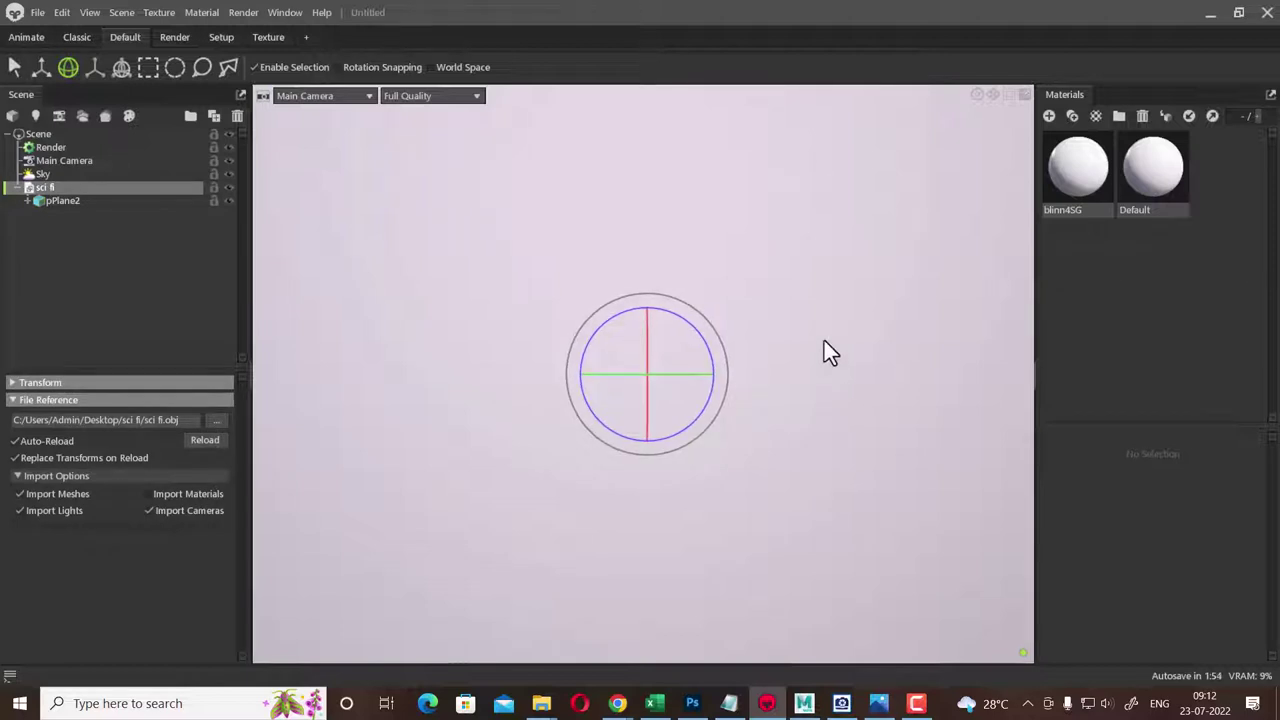
left_click(742, 321)
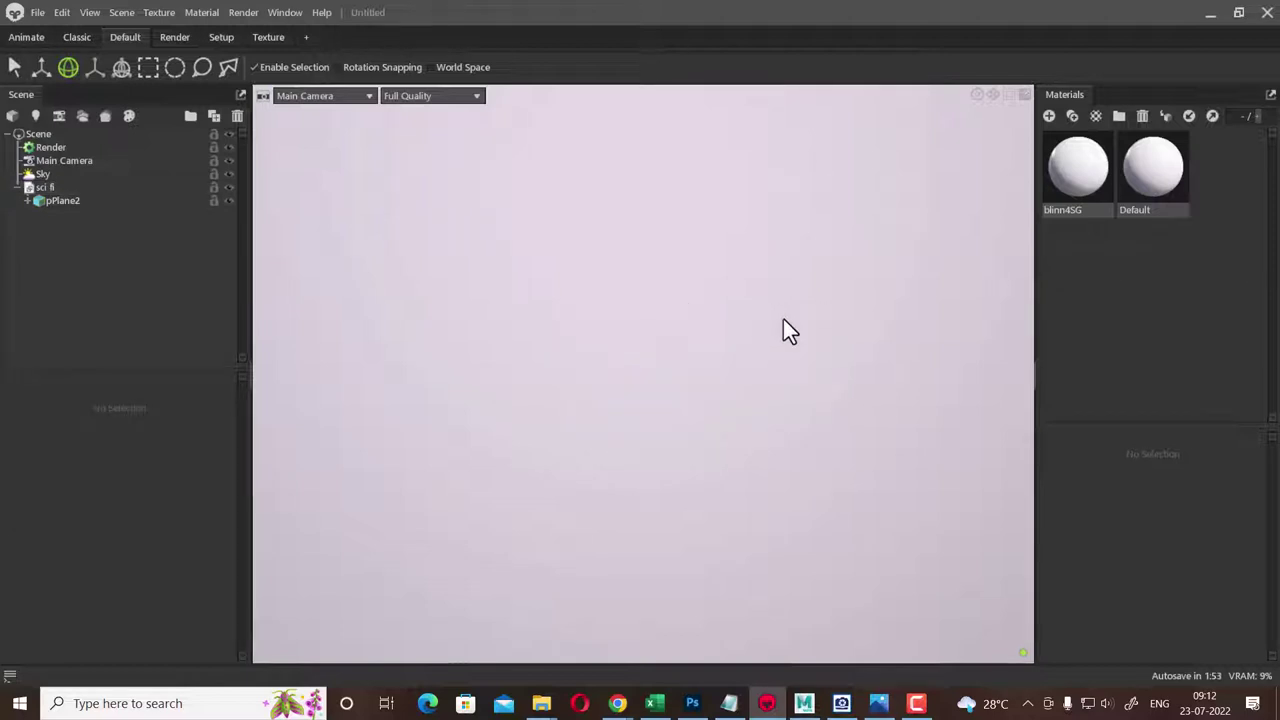
left_click(50, 188)
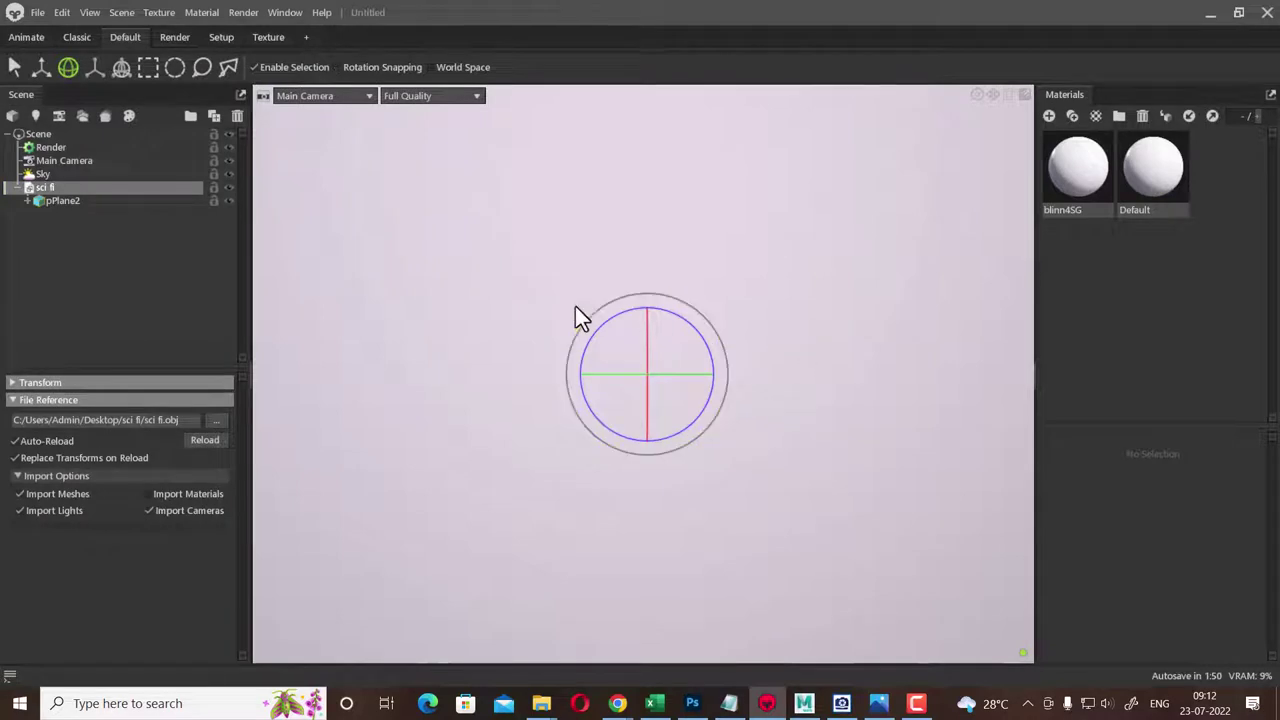
left_click(62, 149)
left_click(63, 161)
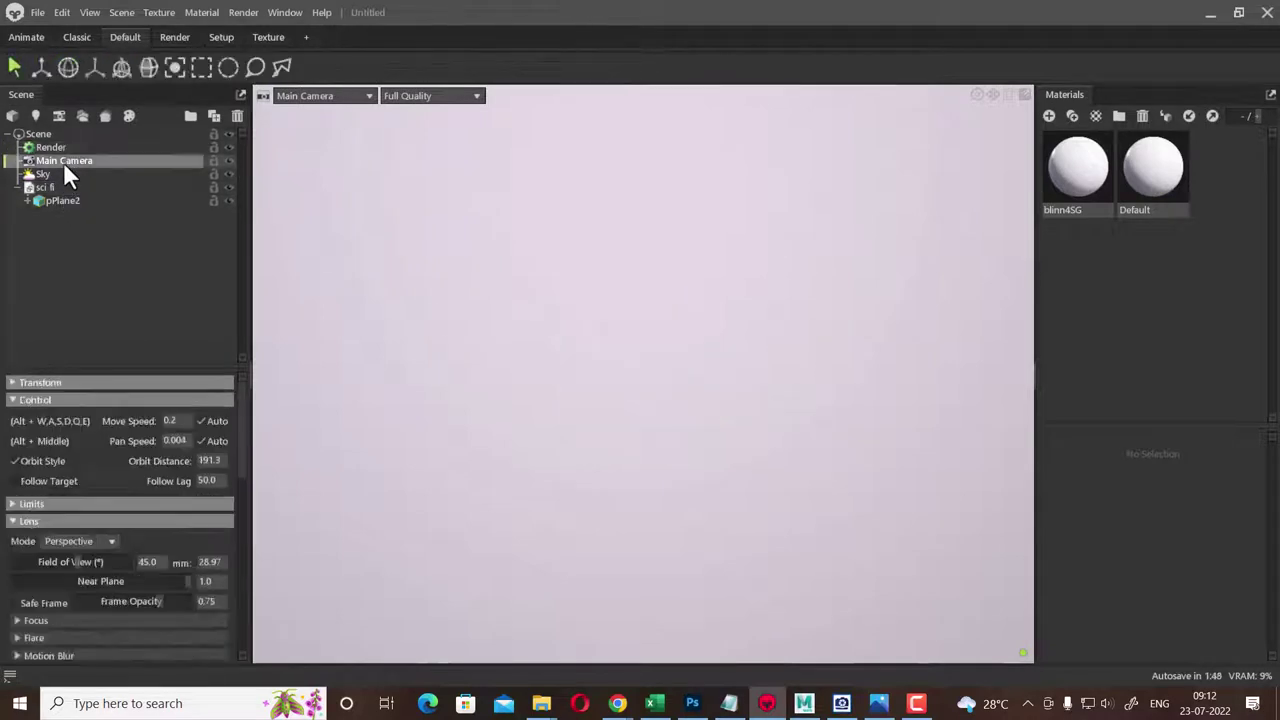
left_click(55, 174)
left_click(60, 187)
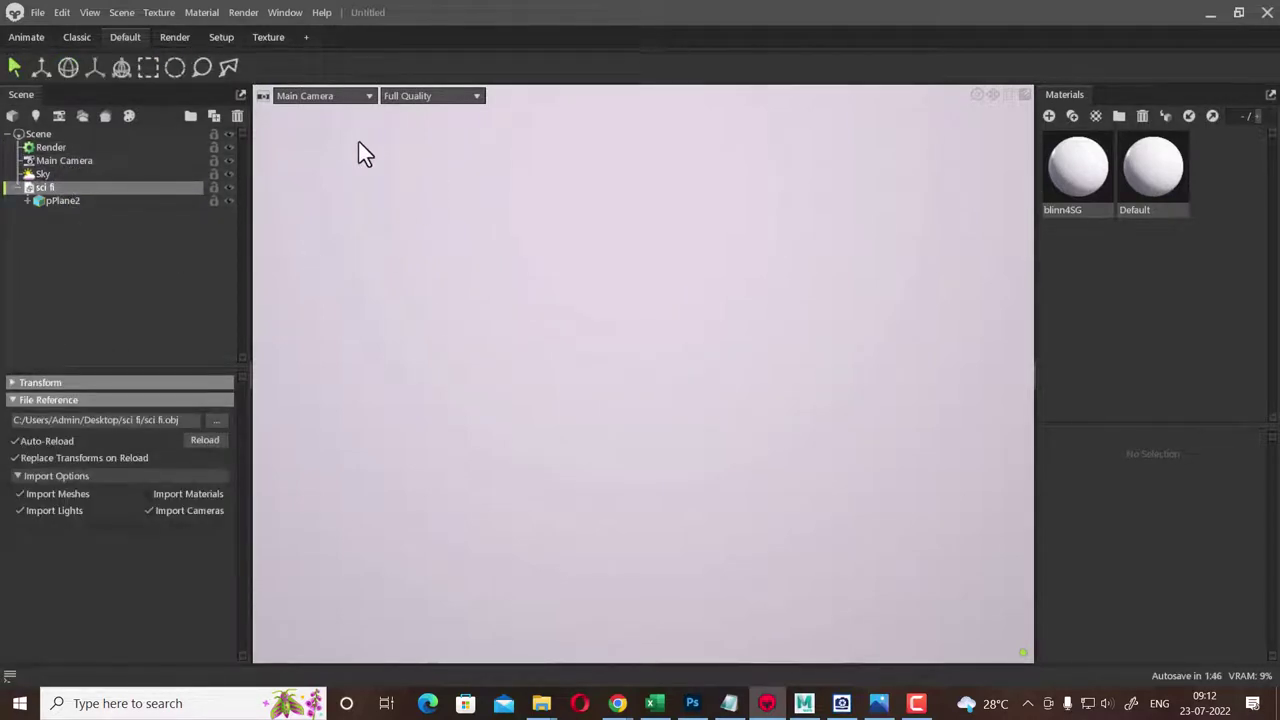
- Frame pPlane2 in the Top camera view, then return to Perspective and select the plane
left_click(329, 96)
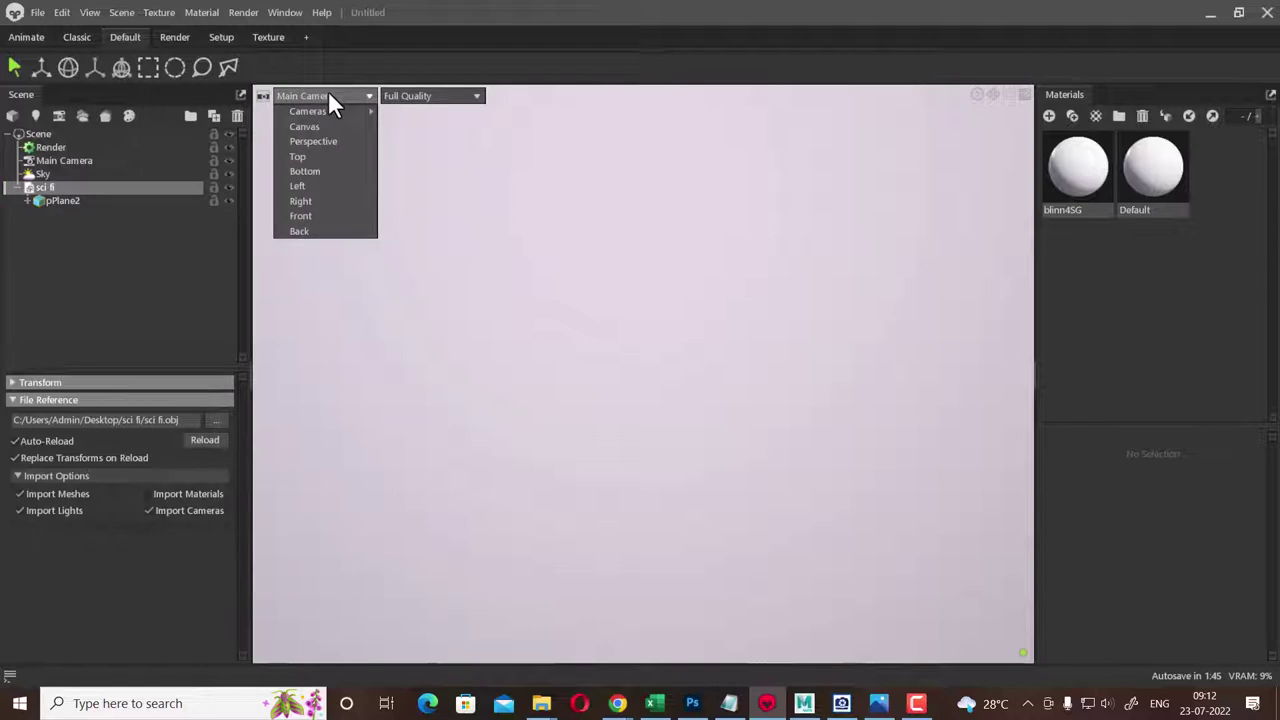
left_click(333, 156)
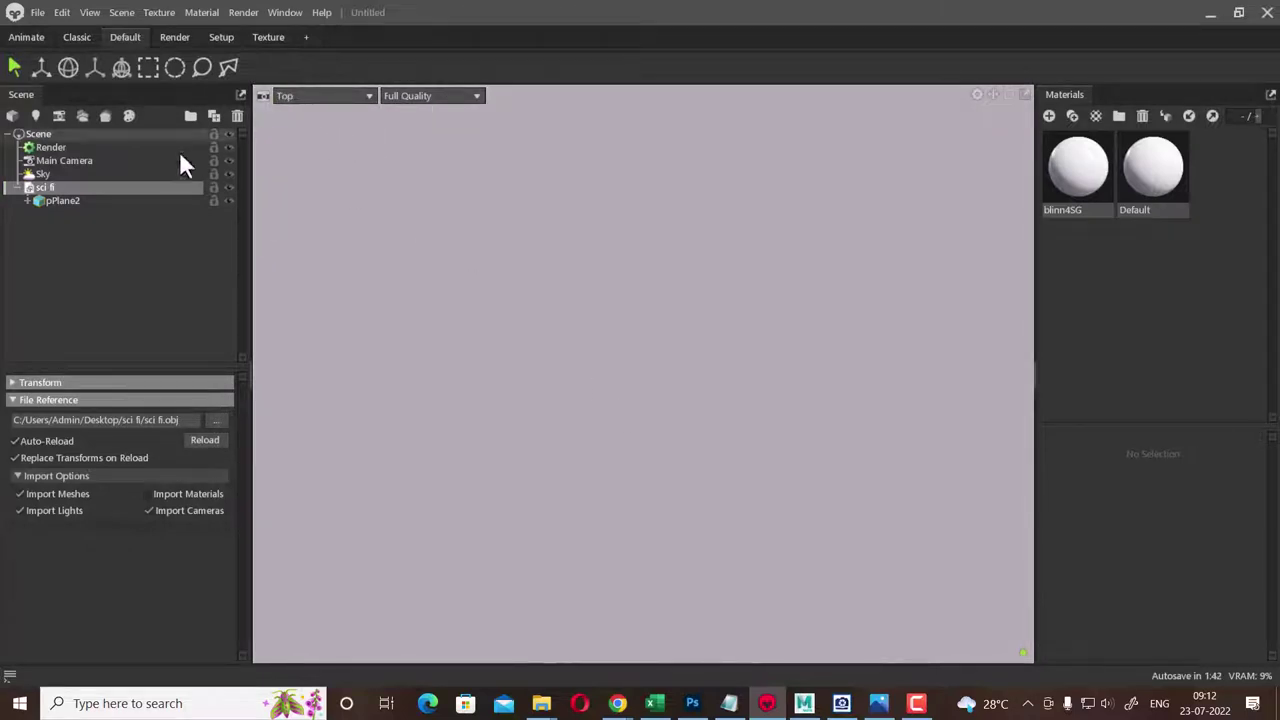
left_click(74, 201)
key("f")
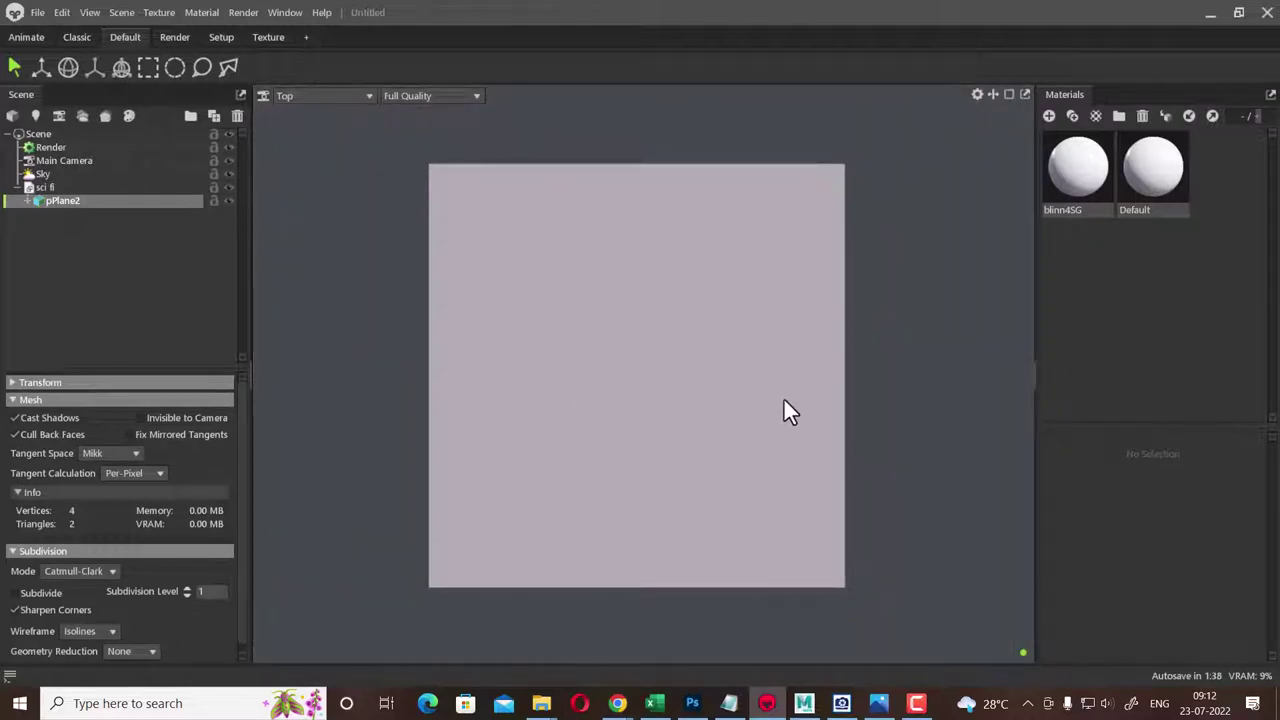
left_click(834, 414)
left_click(319, 100)
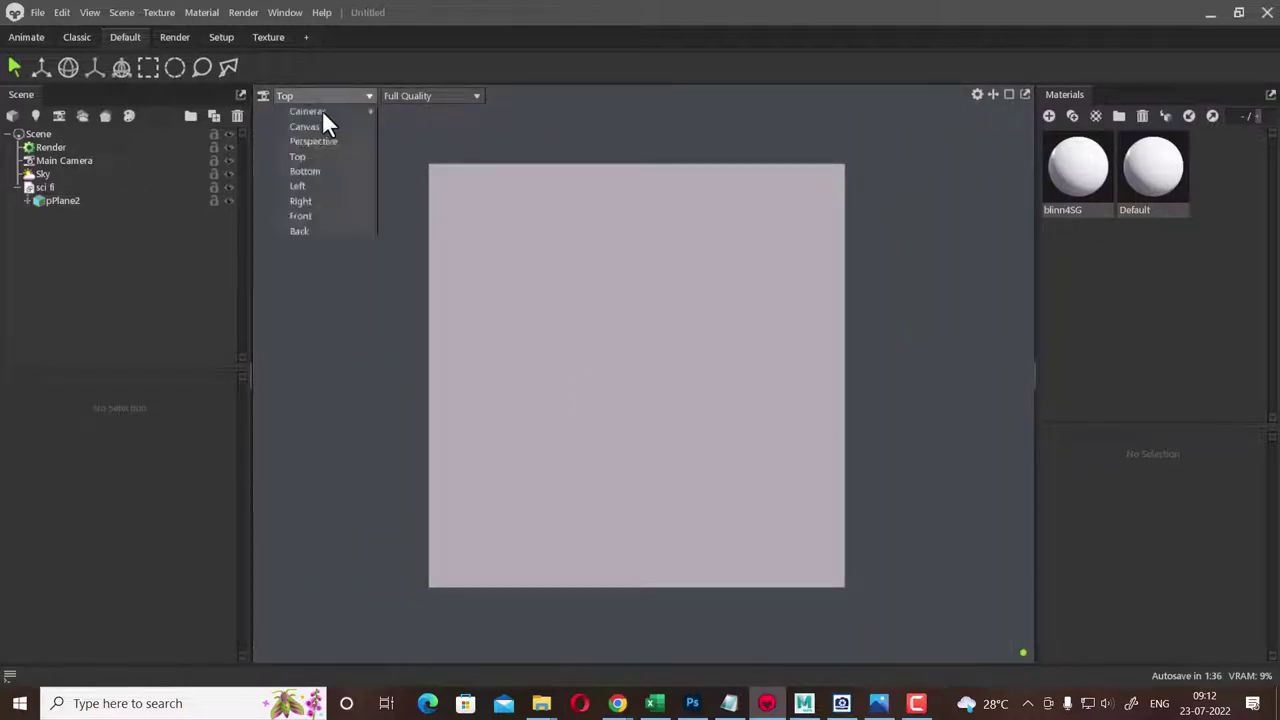
left_click(336, 141)
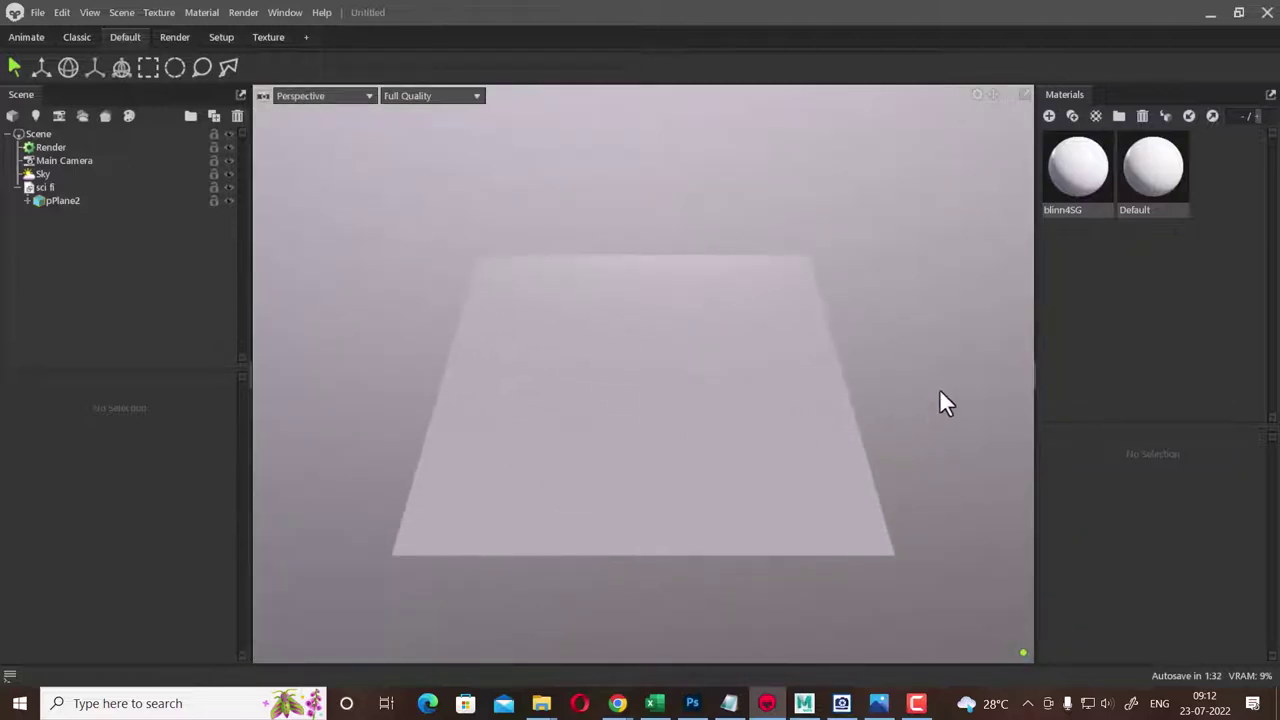
left_click(553, 507)
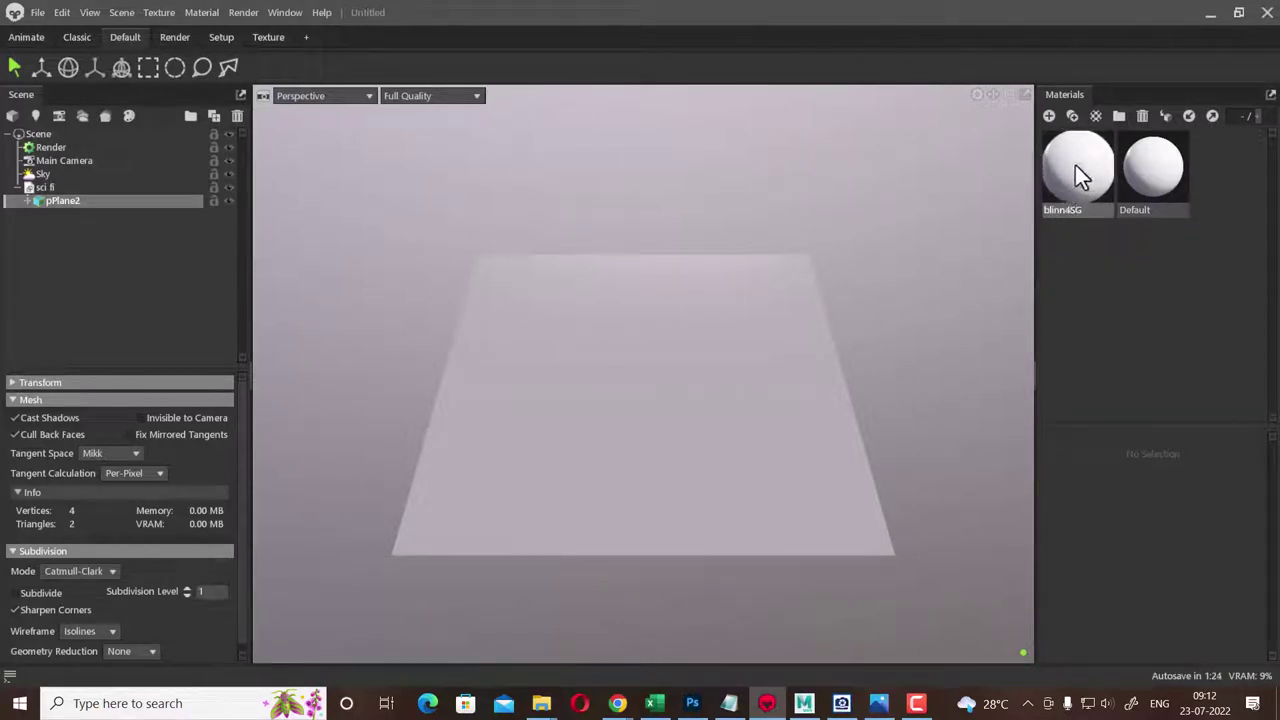
- Add material NewMat01, then select blinn4SG and enlarge its settings panel to show roughness
left_click(1048, 116)
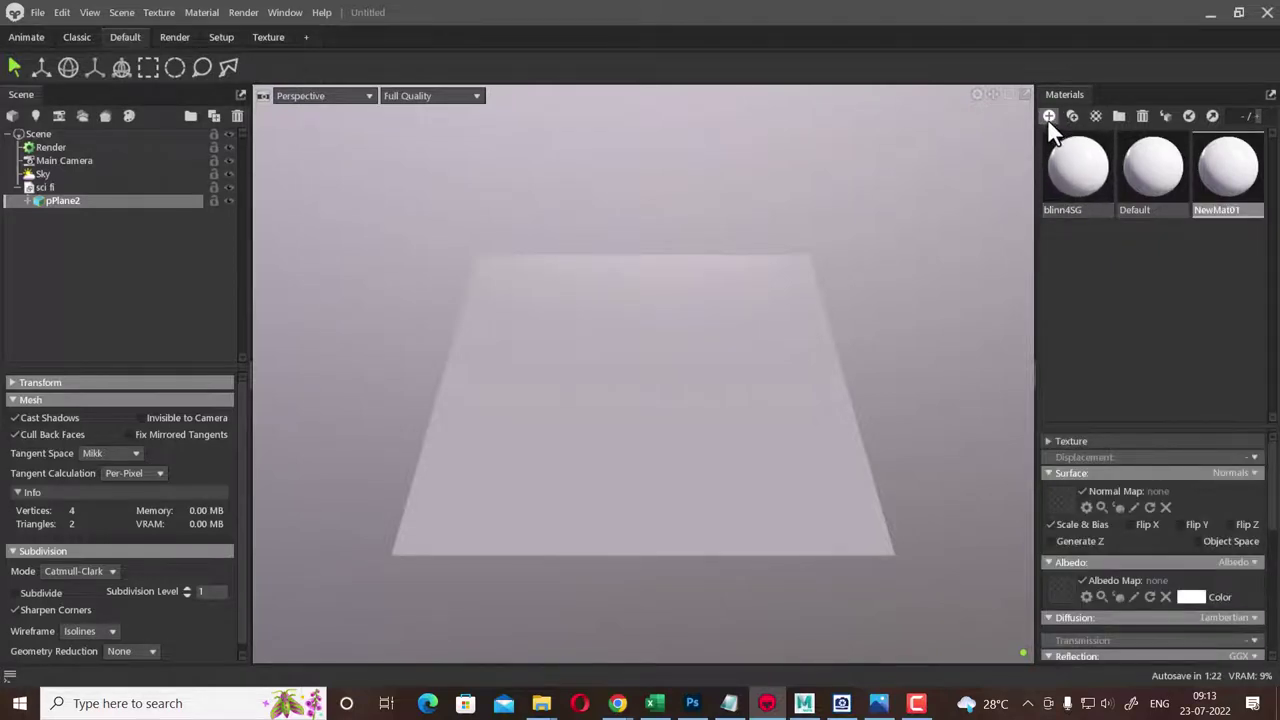
left_click(1082, 185)
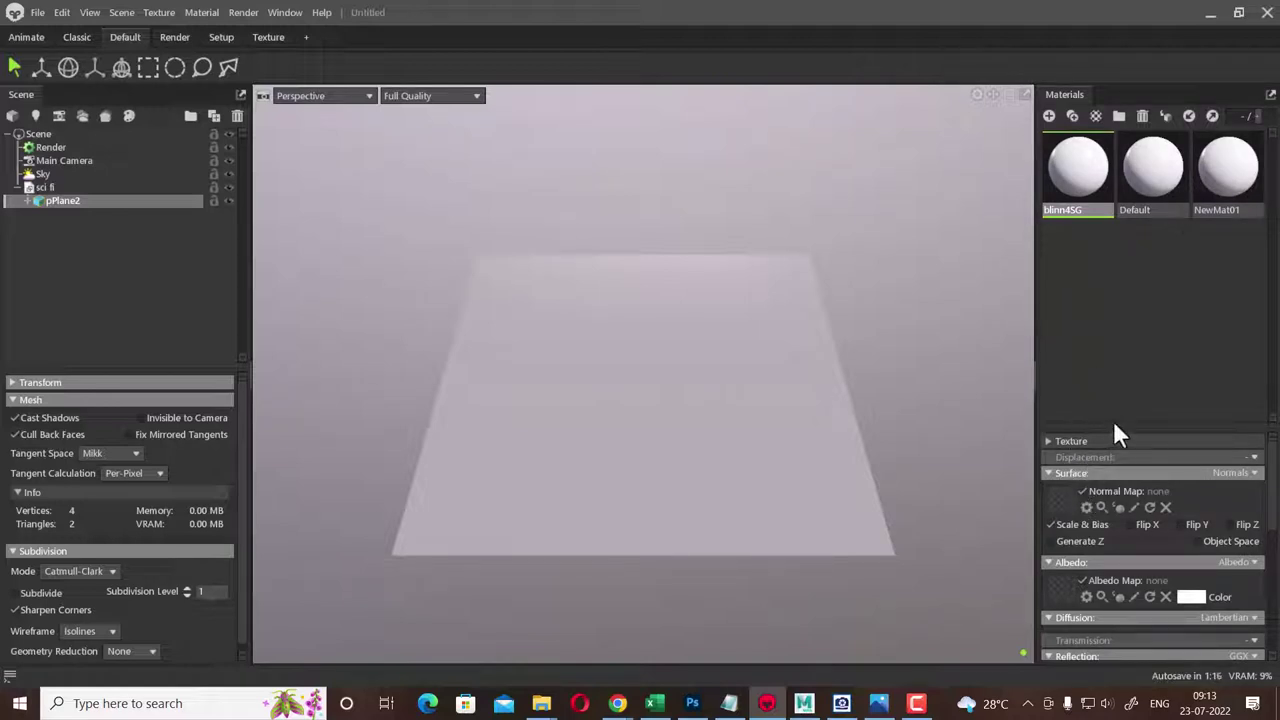
left_click_drag(1116, 428, 1120, 304)
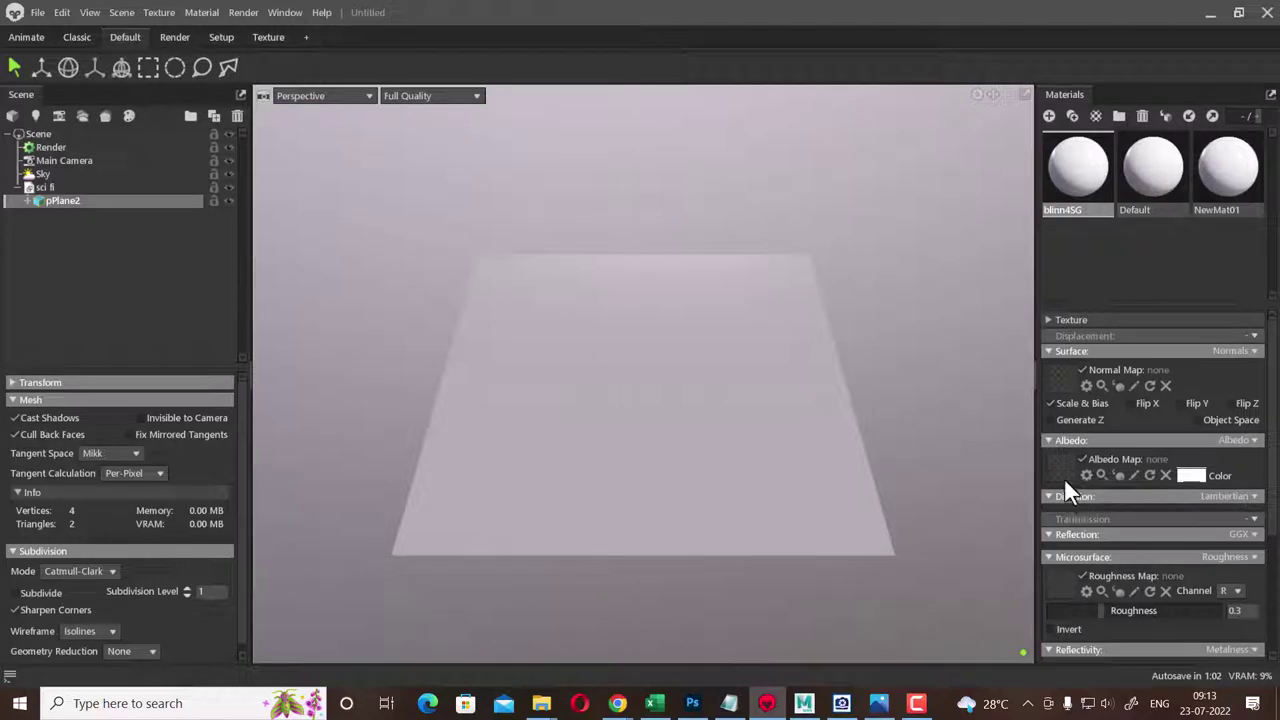
- Load dissfue_map_texture.png into blinn4SG's Albedo Map slot, leaving the albedo map switched off
left_click(1061, 473)
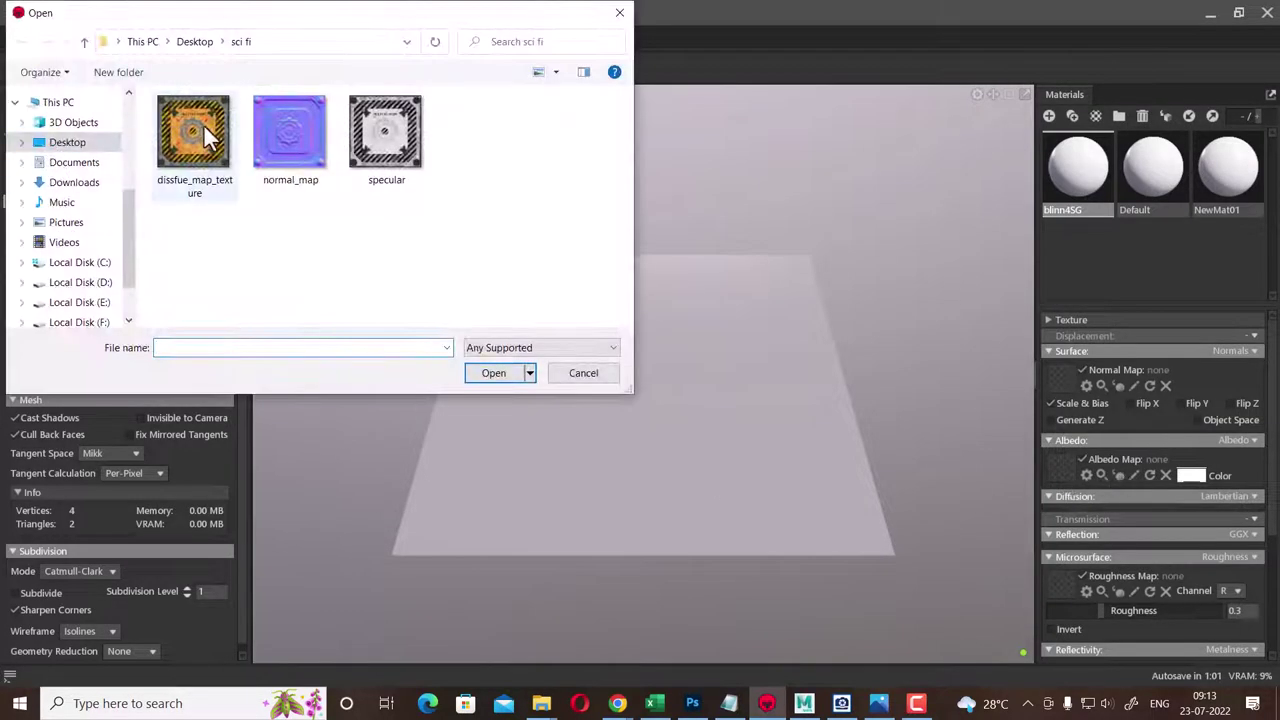
left_click(209, 123)
double_click(209, 123)
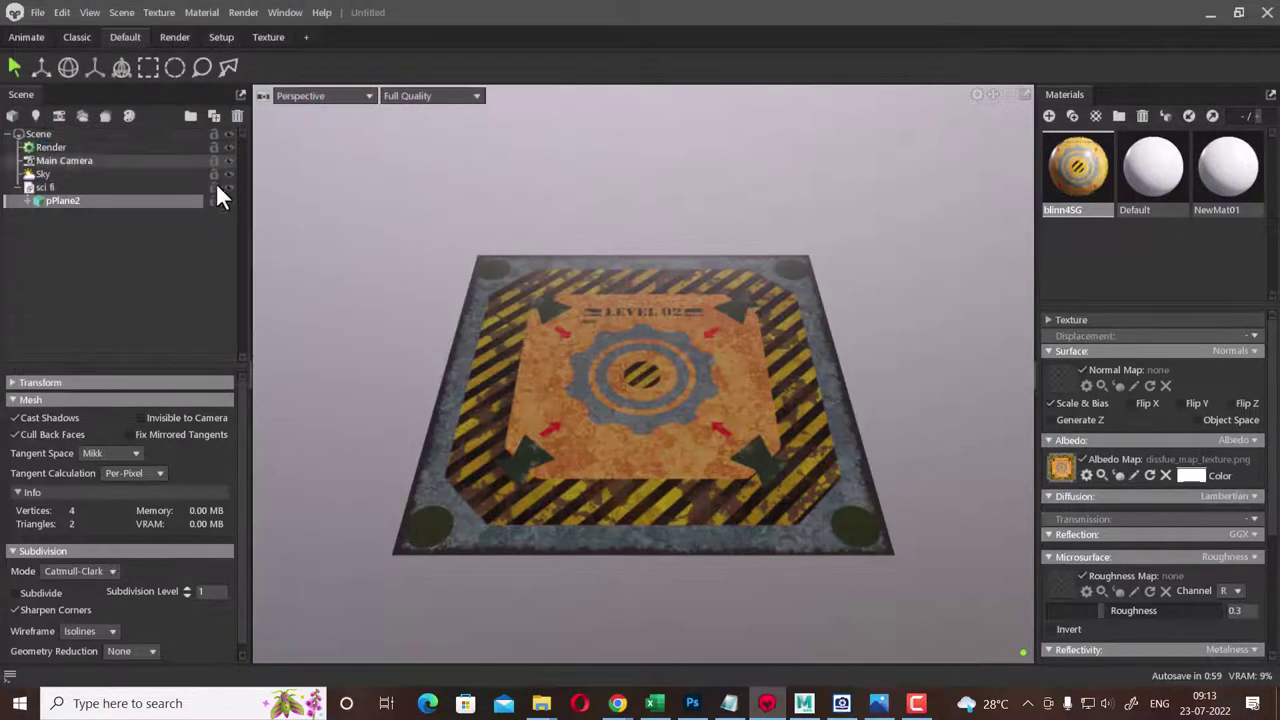
left_click(921, 349)
left_click_drag(831, 263, 838, 283)
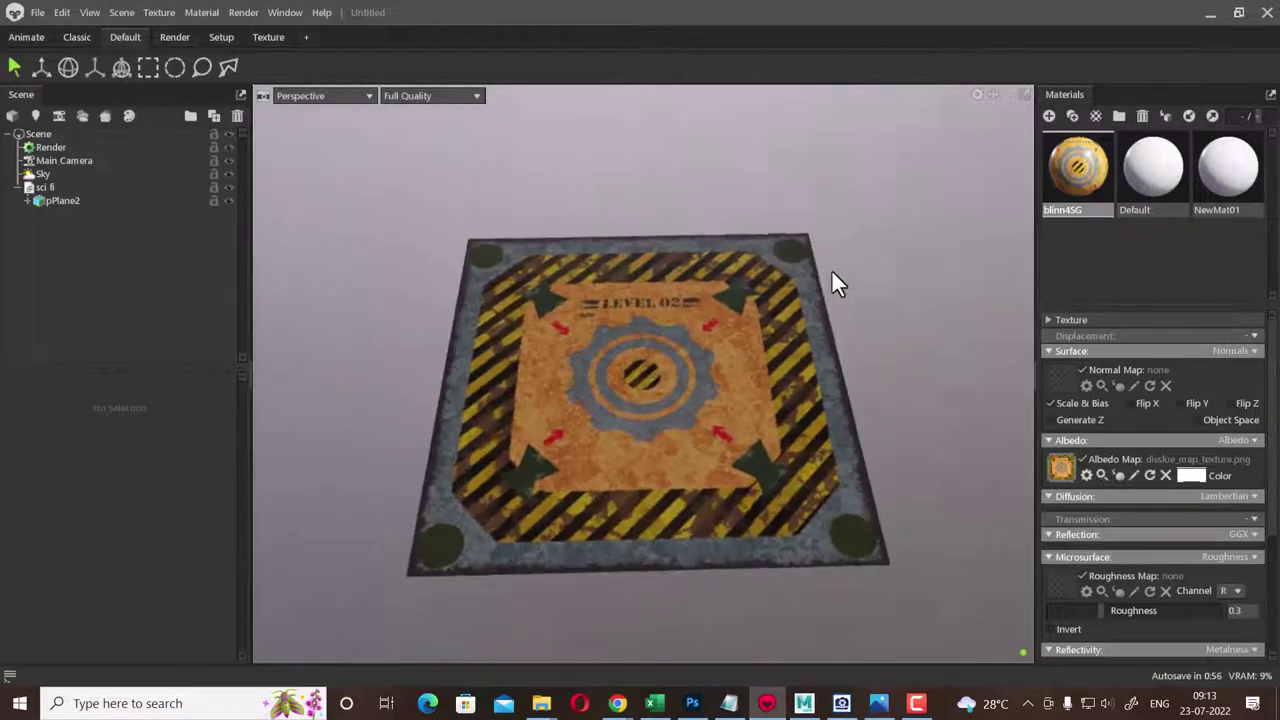
left_click(1080, 458)
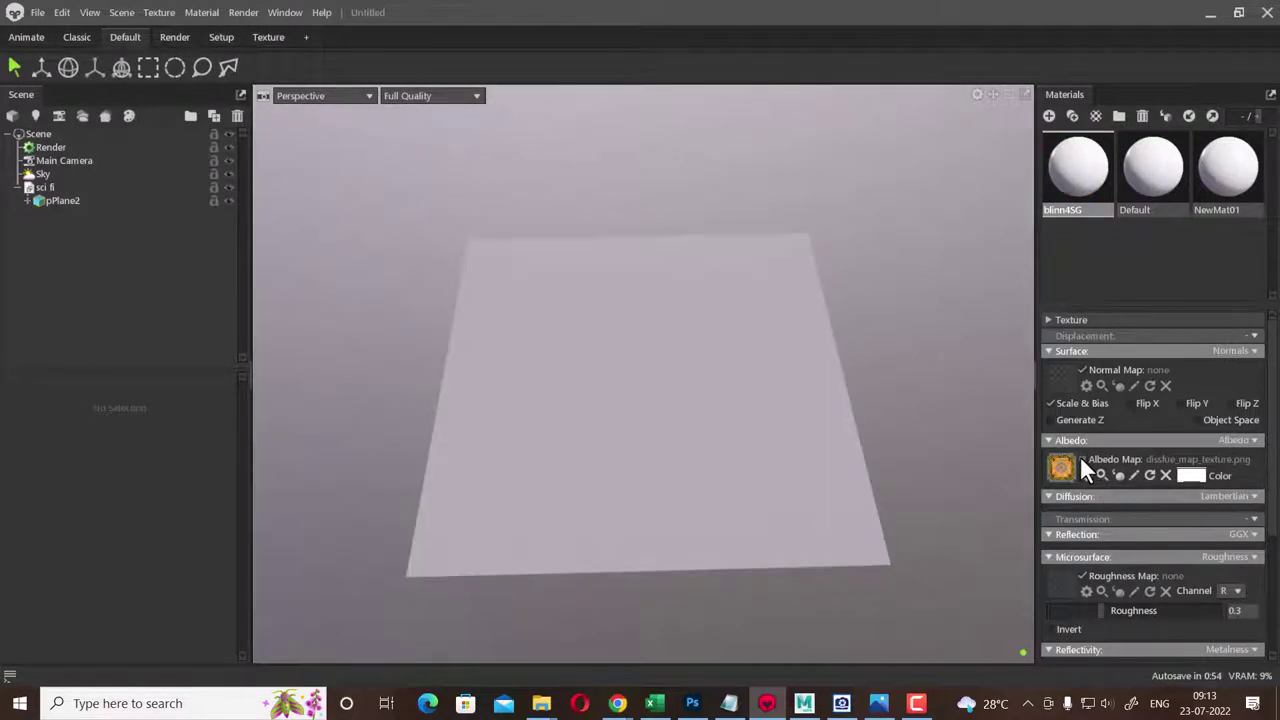
left_click(1081, 458)
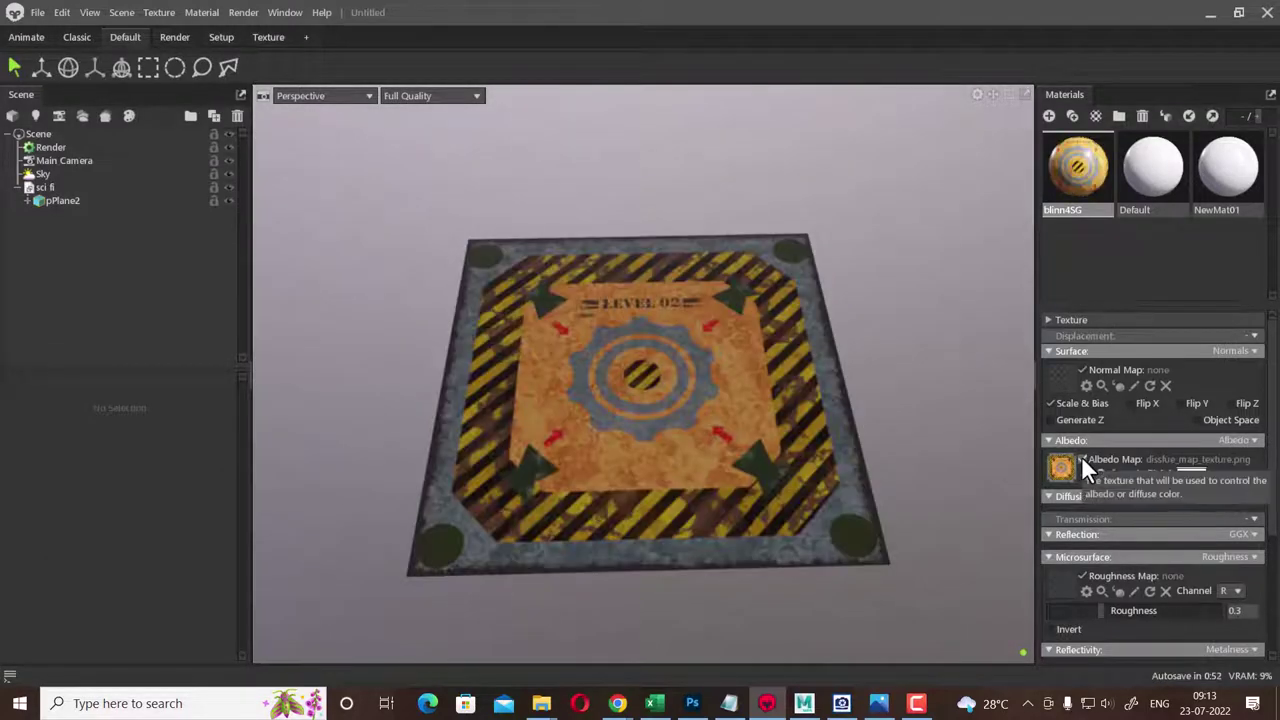
left_click(1081, 458)
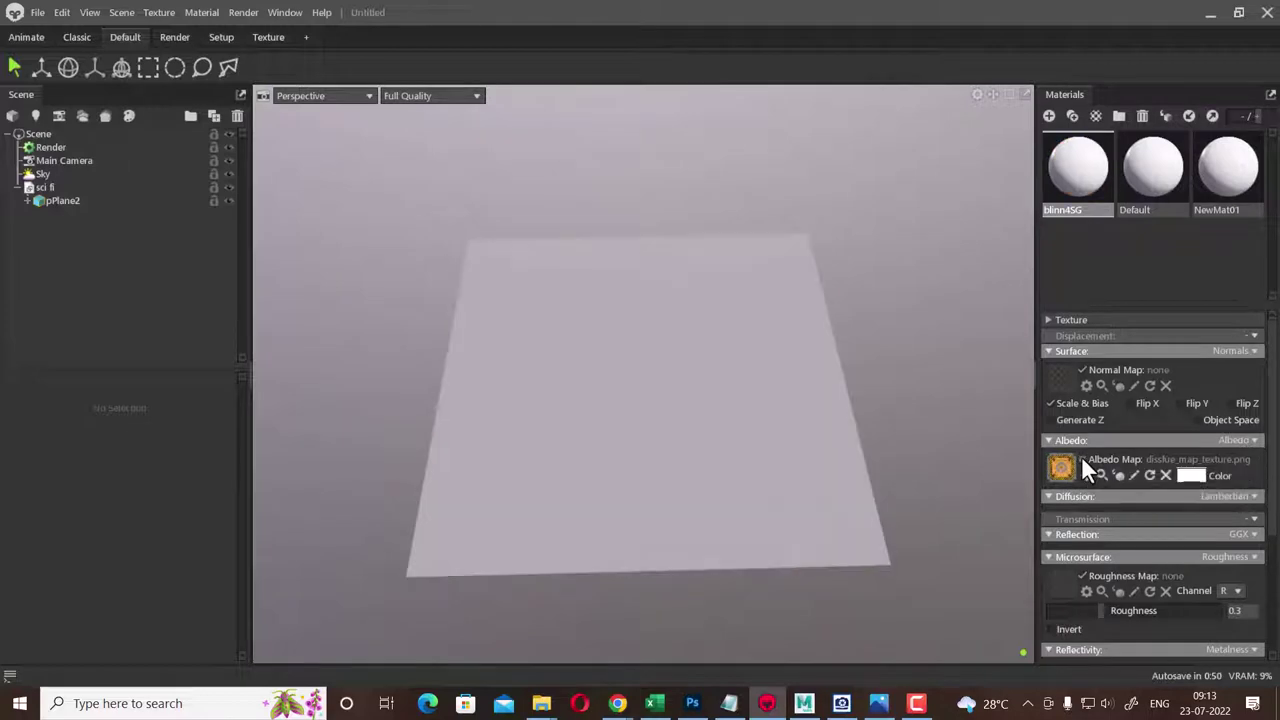
- Load normal_map.jpg into blinn4SG's Normal Map slot
left_click(1064, 379)
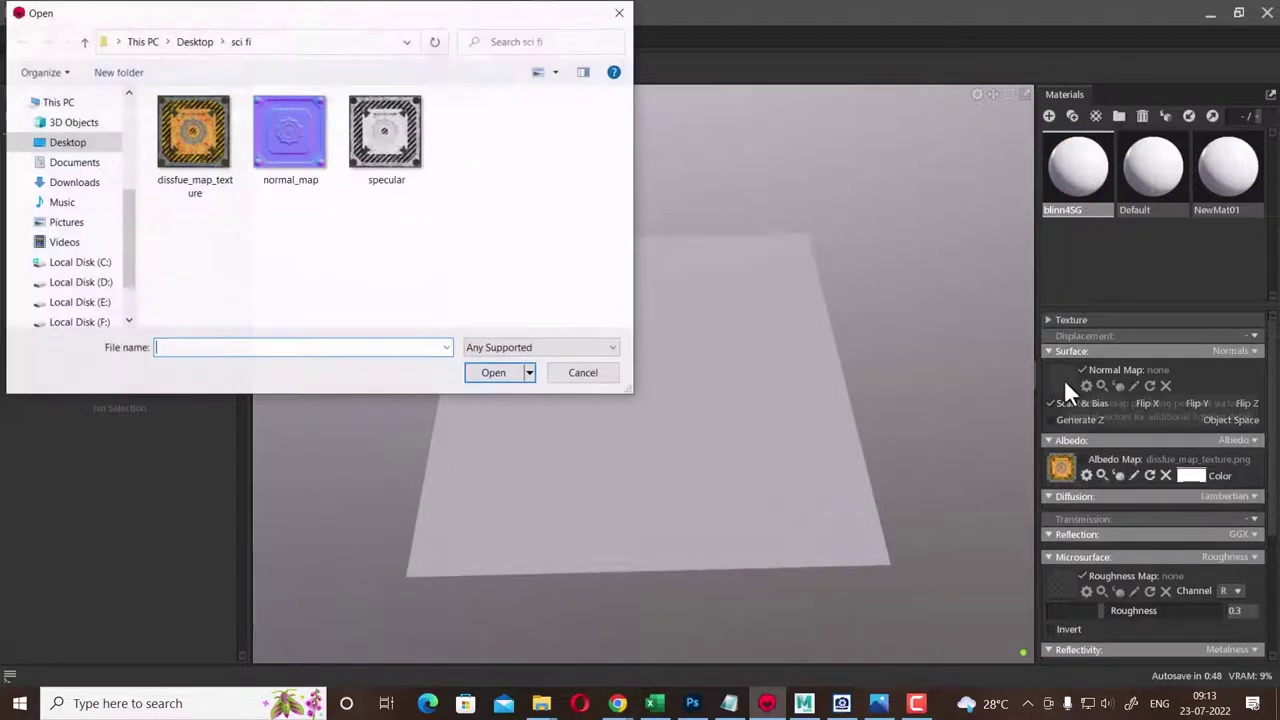
left_click(284, 140)
double_click(283, 137)
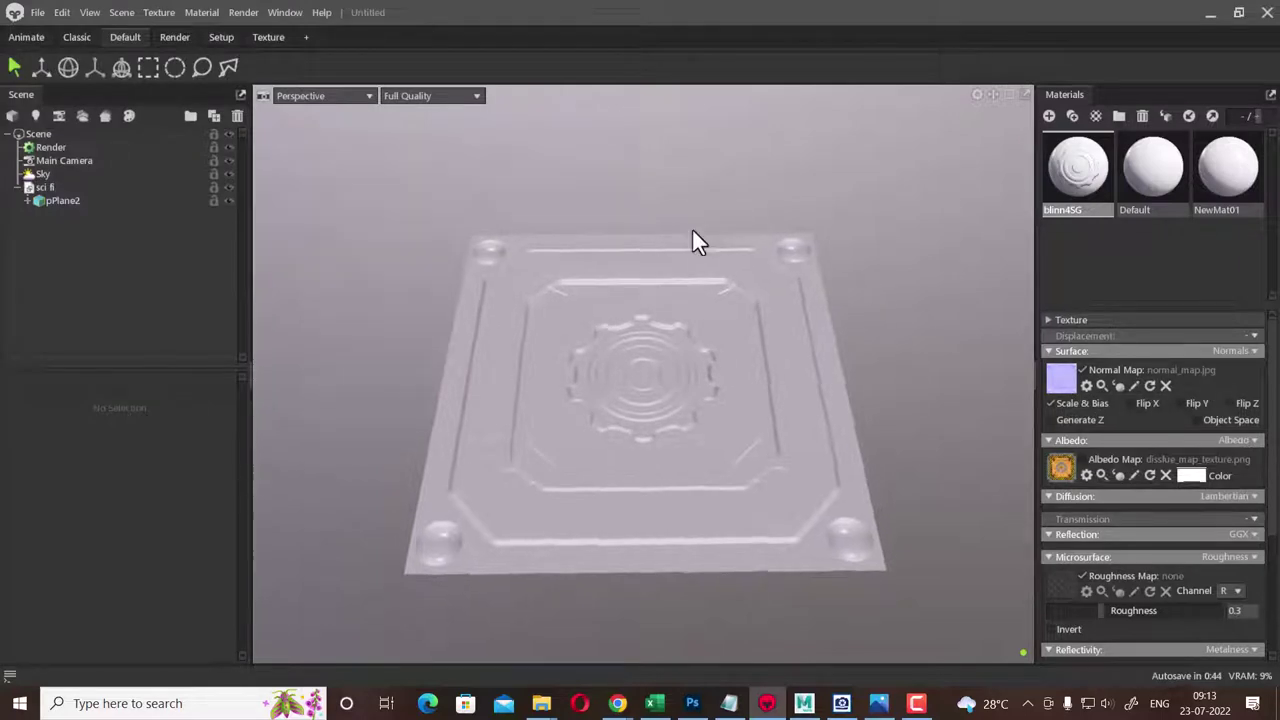
- Orbit and zoom around the plate to inspect the embossed gear and groove detail
mouse_move(694, 240)
left_mouse_down()
mouse_move(557, 217)
mouse_move(786, 237)
mouse_move(728, 183)
mouse_move(594, 180)
mouse_move(503, 208)
mouse_move(489, 226)
mouse_move(720, 156)
mouse_move(734, 306)
mouse_move(729, 283)
mouse_move(629, 286)
mouse_move(680, 314)
mouse_move(671, 263)
mouse_move(686, 194)
mouse_move(694, 381)
left_mouse_up()
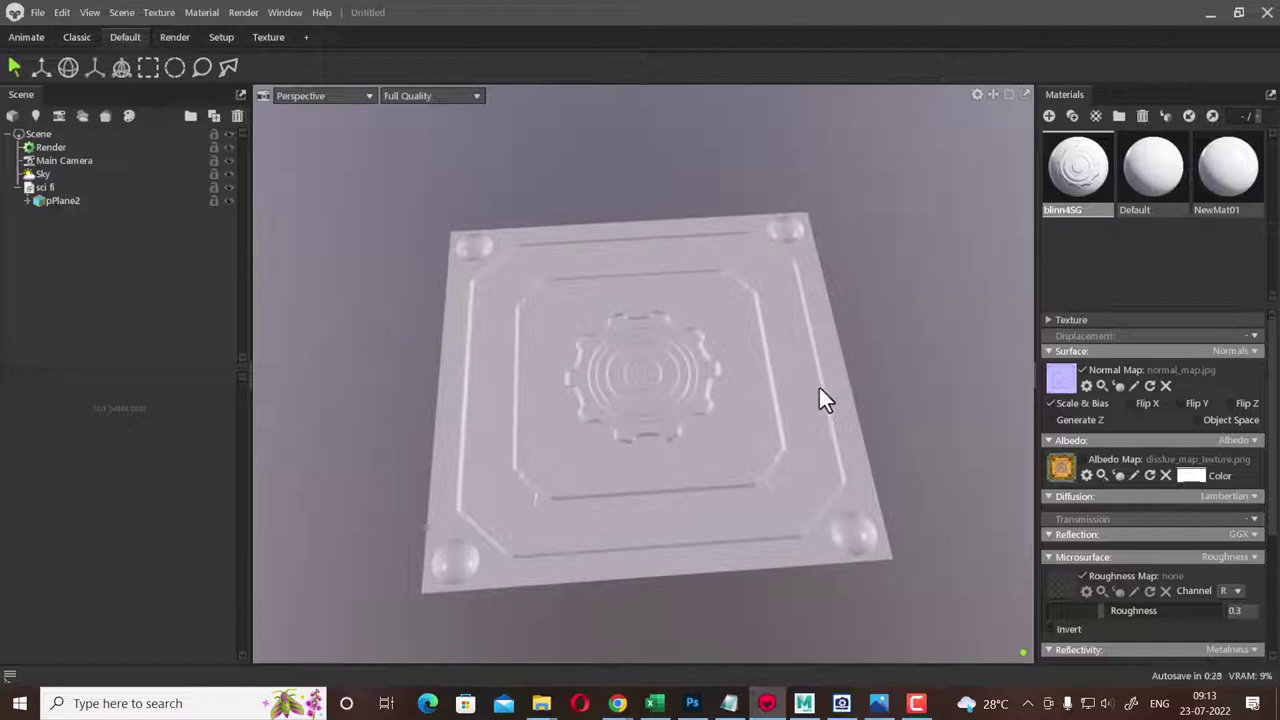
left_click_drag(833, 336, 830, 321)
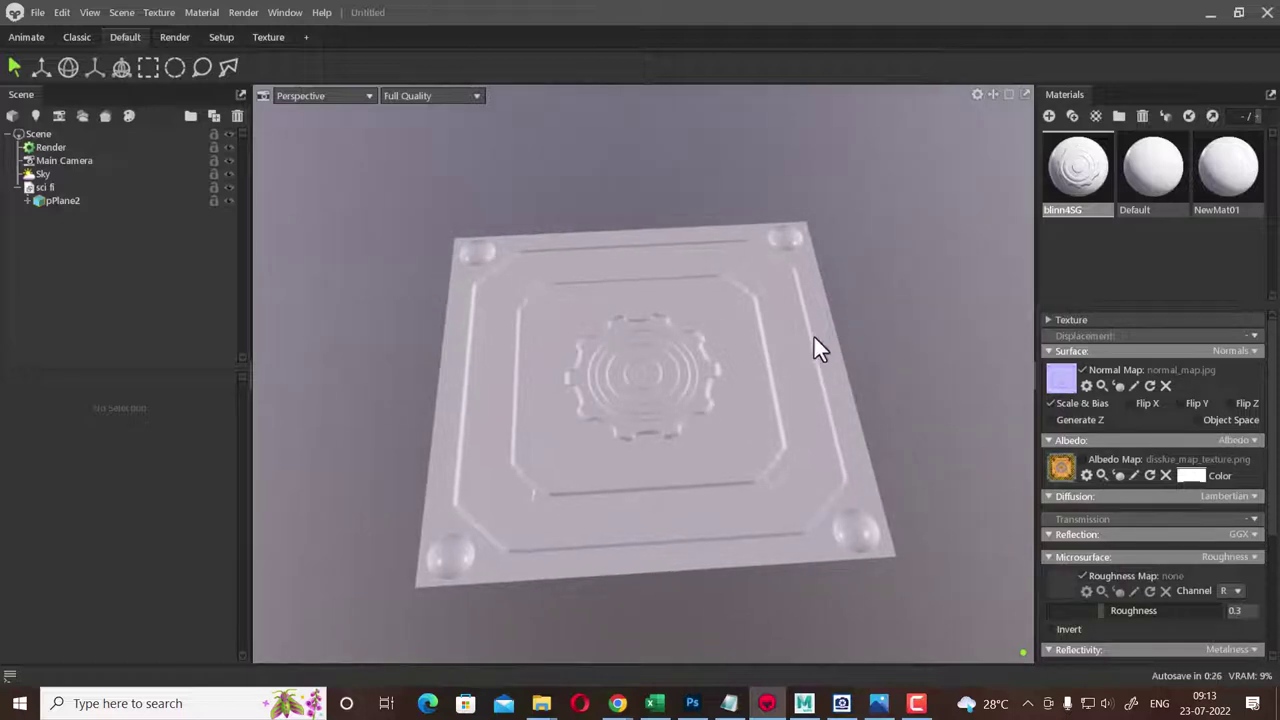
left_click(700, 330)
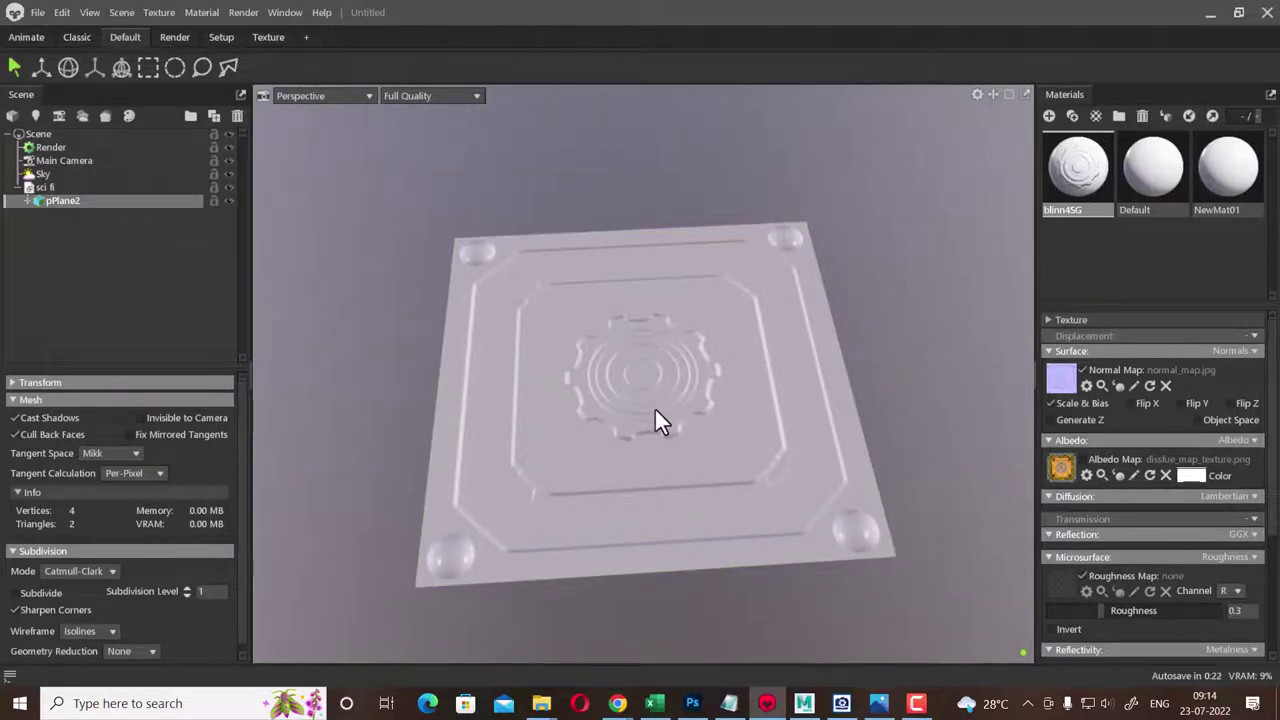
left_click_drag(894, 387, 884, 256)
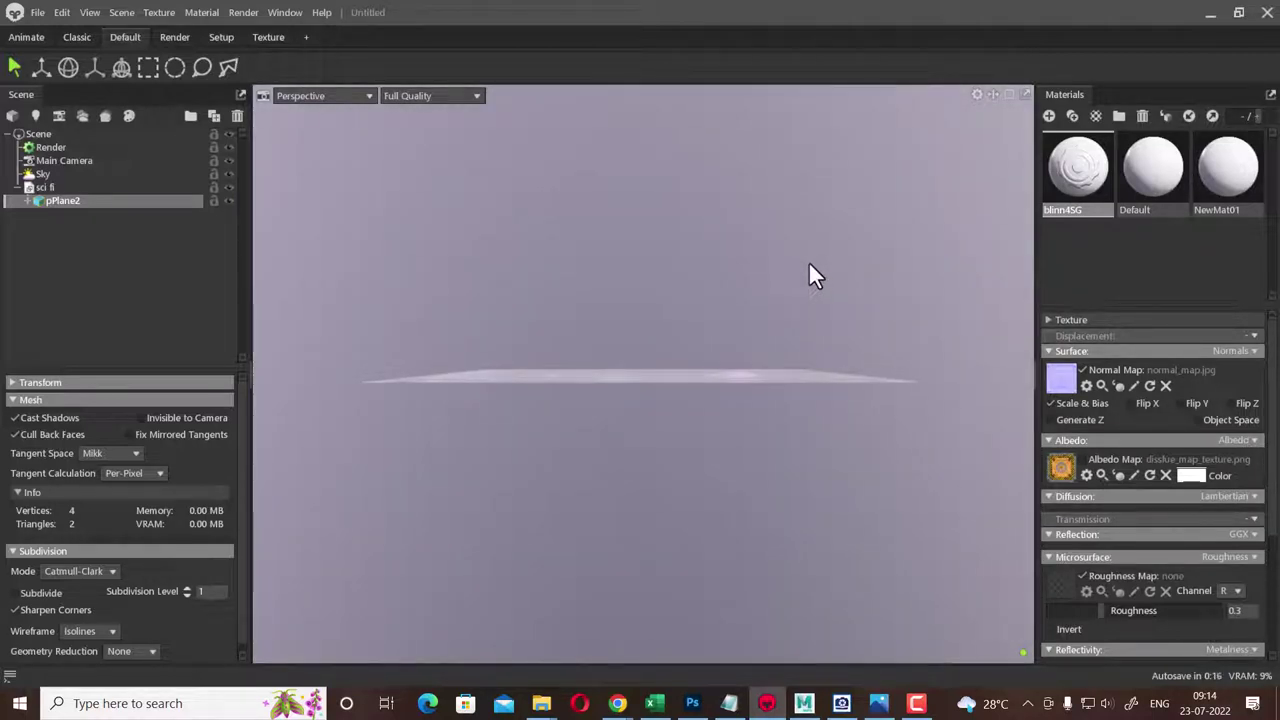
mouse_move(809, 266)
left_mouse_down()
mouse_move(817, 318)
mouse_move(814, 257)
mouse_move(823, 437)
left_mouse_up()
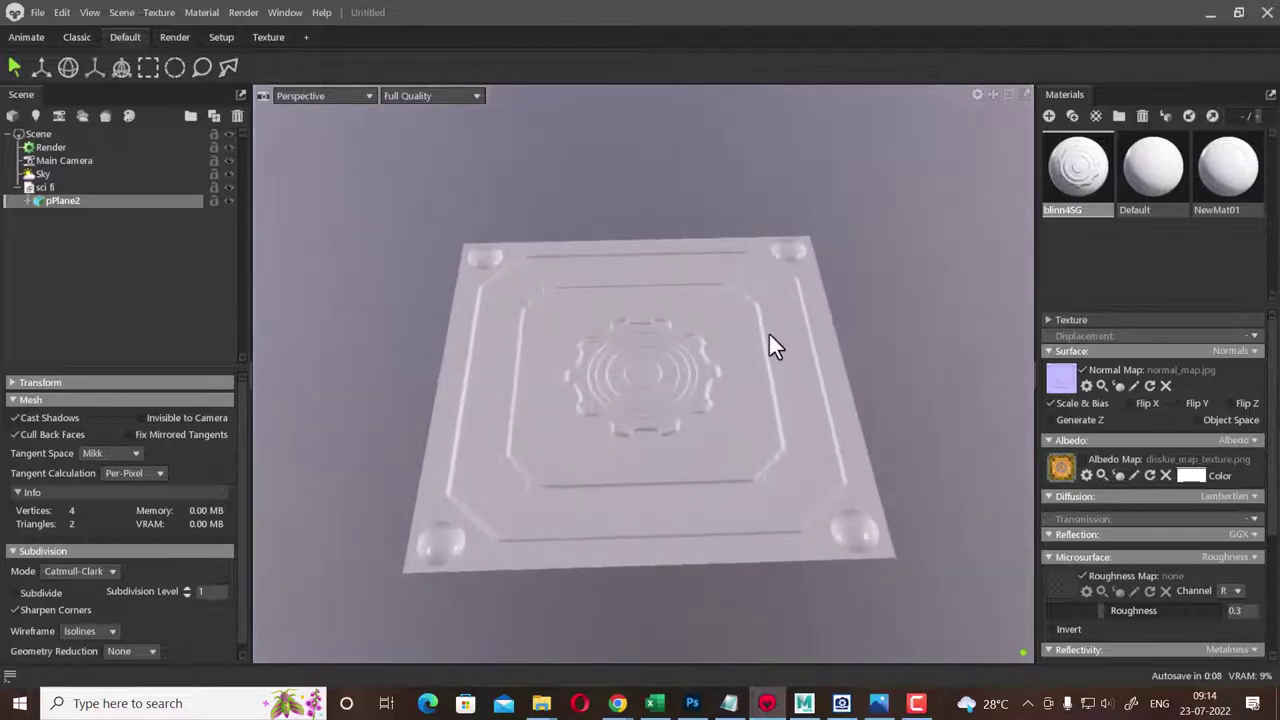
mouse_move(771, 346)
right_mouse_down()
mouse_move(817, 450)
mouse_move(774, 403)
right_mouse_up()
mouse_move(801, 373)
left_mouse_down()
mouse_move(757, 386)
mouse_move(739, 418)
mouse_move(503, 420)
left_mouse_up()
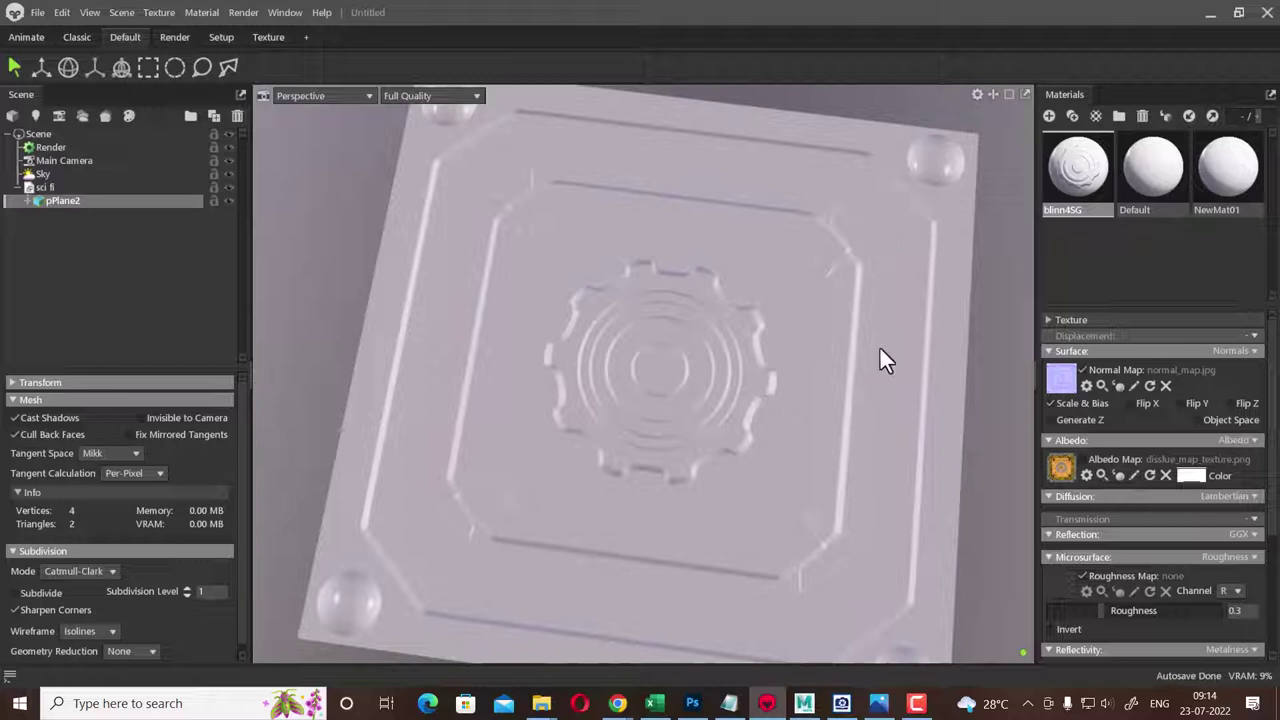
mouse_move(789, 313)
left_mouse_down()
mouse_move(817, 346)
mouse_move(793, 415)
left_mouse_up()
mouse_move(793, 415)
right_mouse_down()
mouse_move(654, 304)
mouse_move(417, 199)
right_mouse_up()
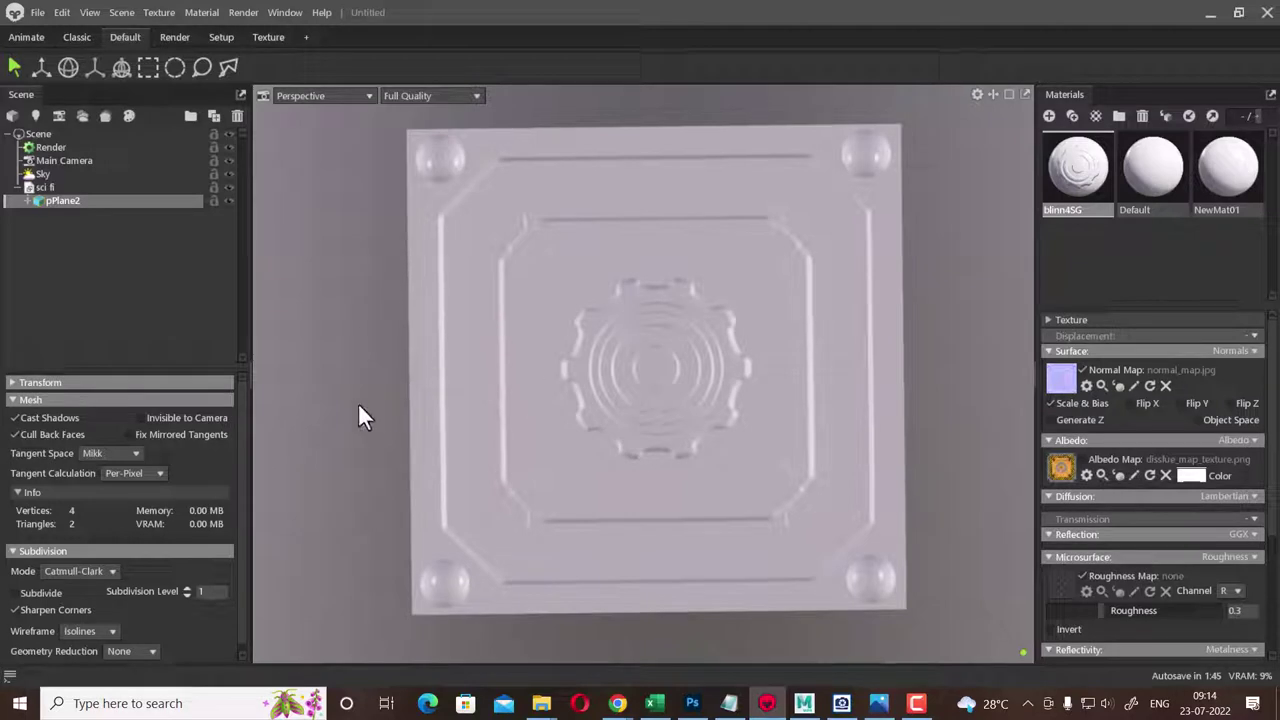
- Tilt the view of the plate and select the Sky light
left_click(332, 387)
left_click_drag(323, 440, 306, 405)
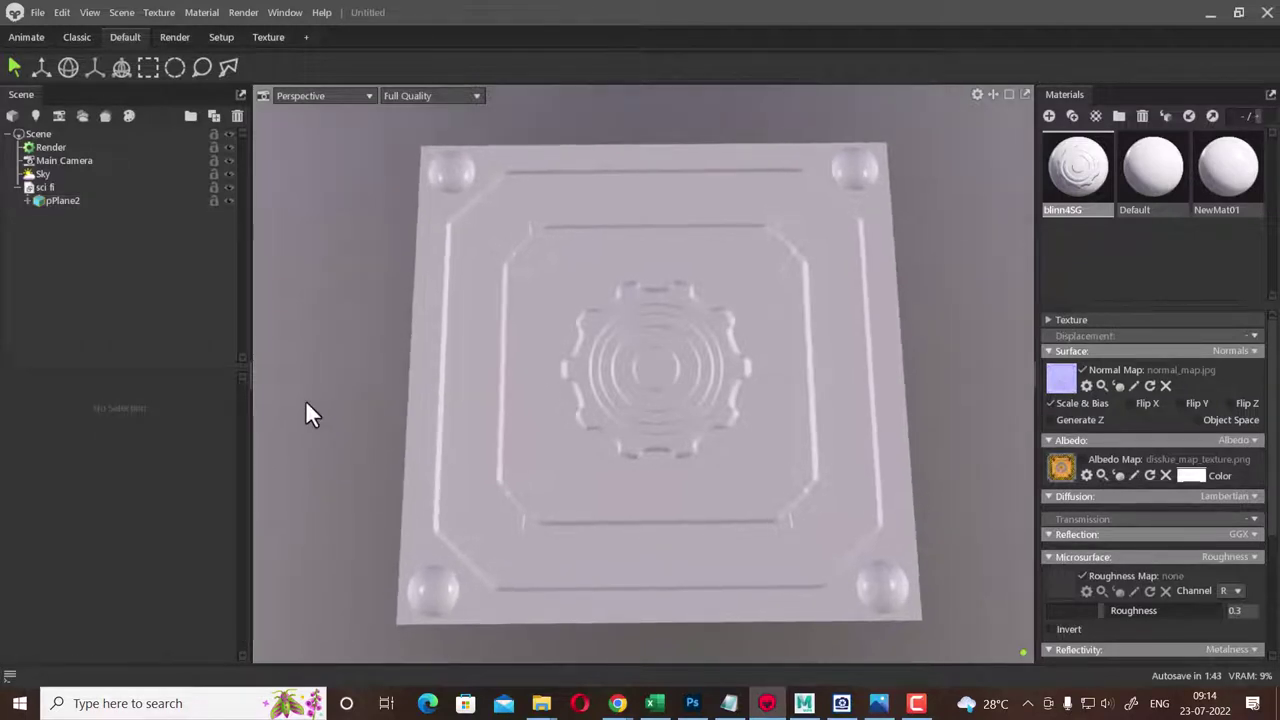
left_click(43, 175)
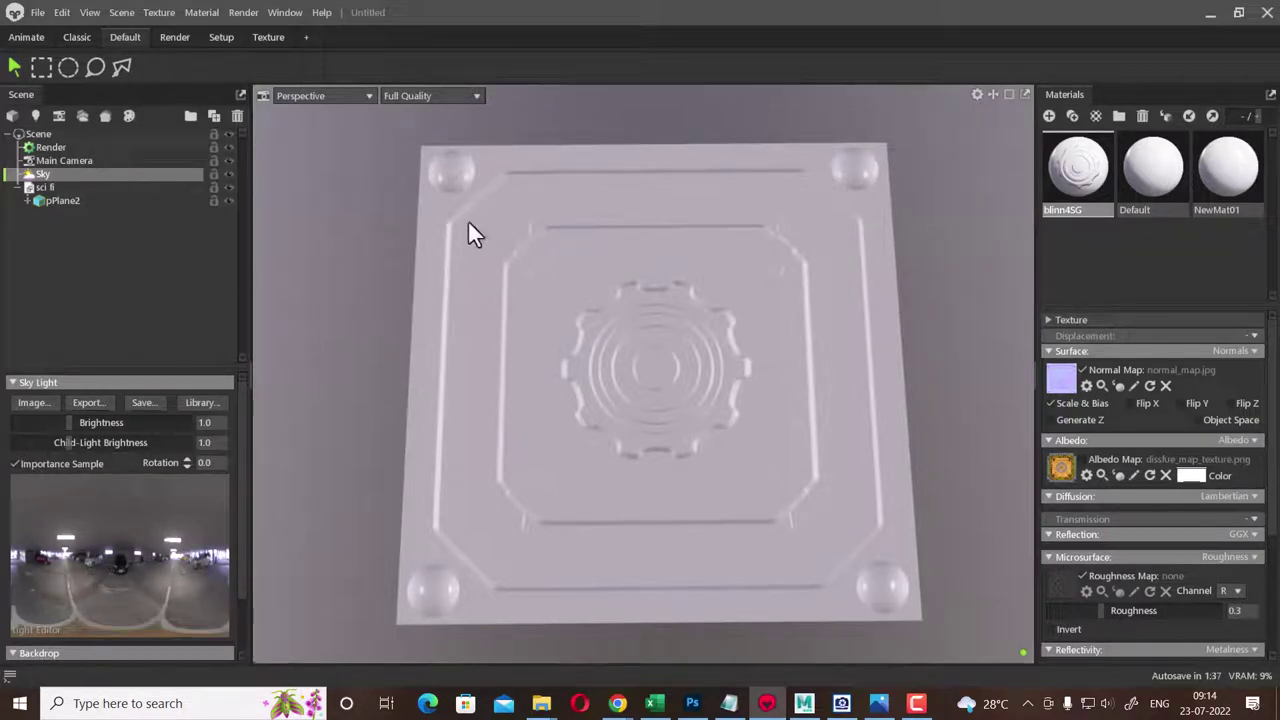
left_click_drag(366, 383, 270, 465)
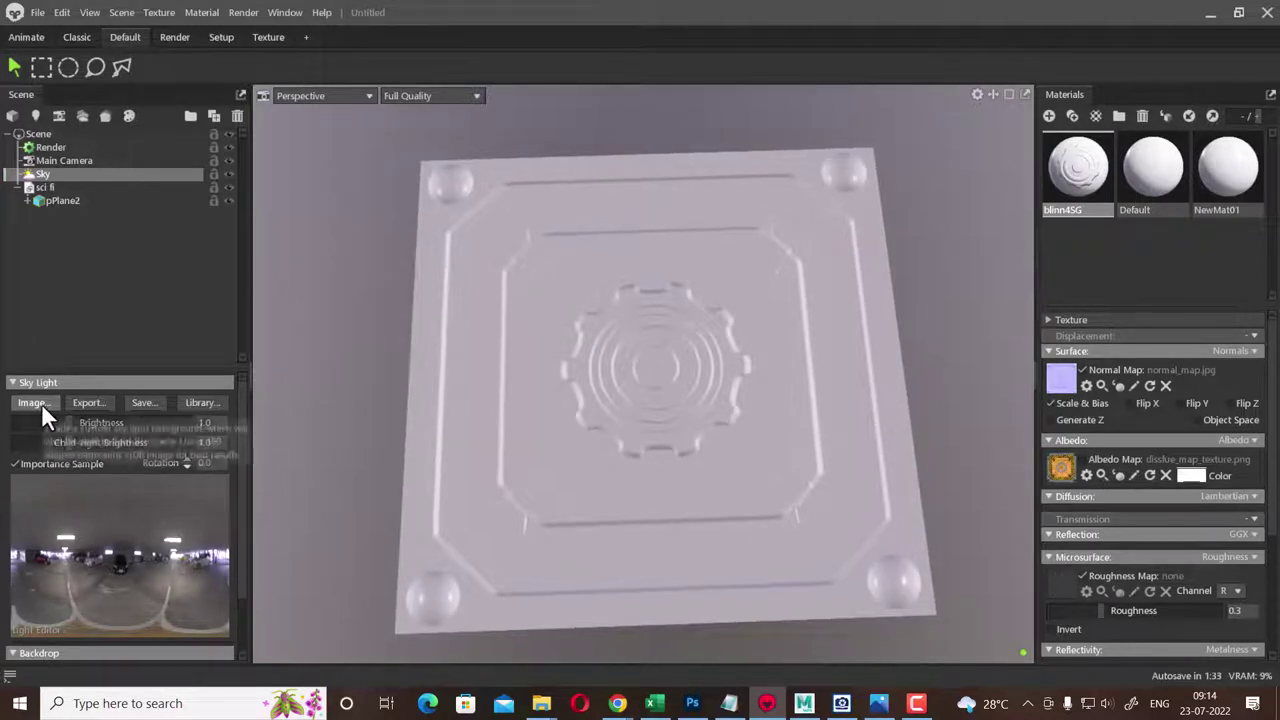
- Download the Alley Bikes and Alley Construction skies from the library, then close it
left_click(201, 402)
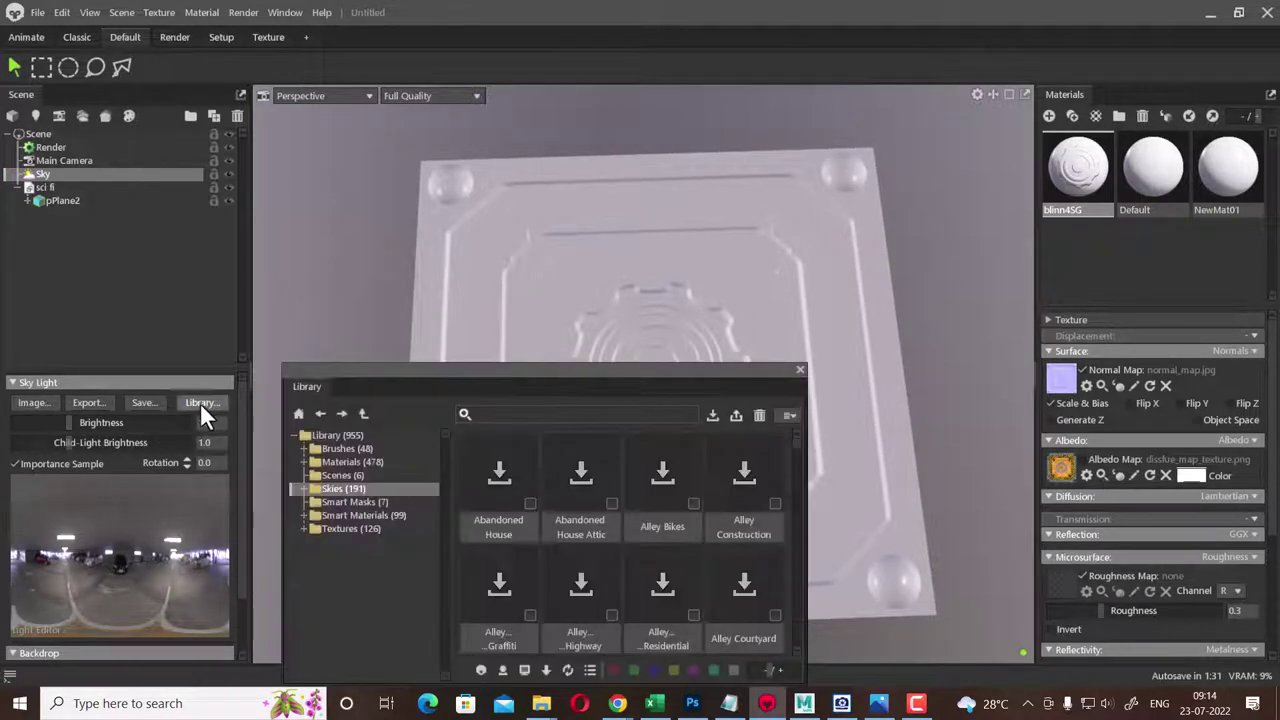
left_click(668, 462)
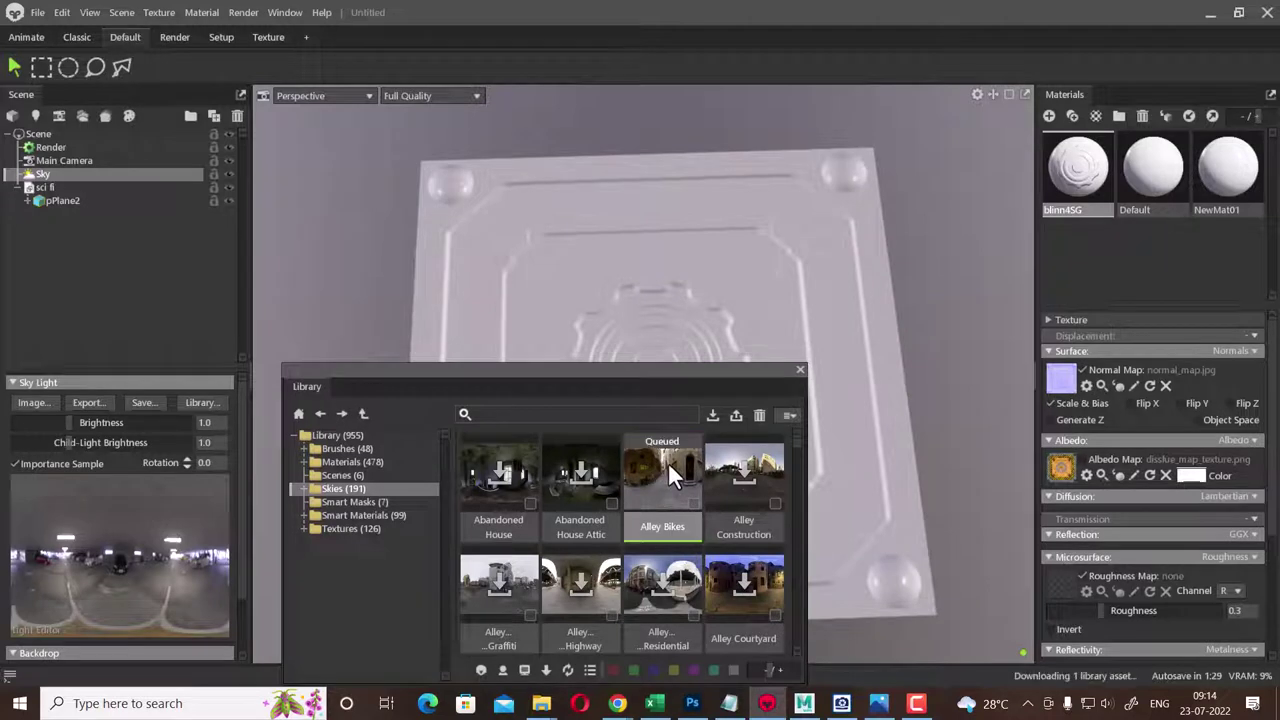
left_click_drag(654, 383, 668, 132)
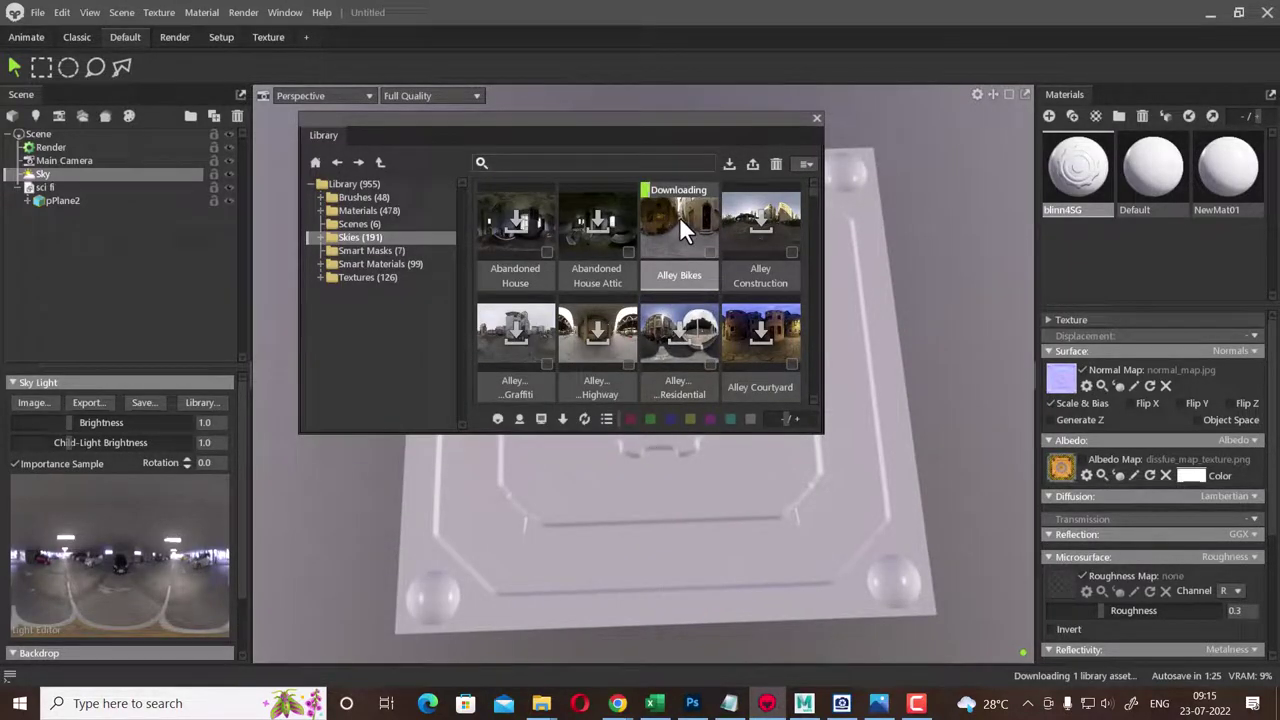
left_click(782, 231)
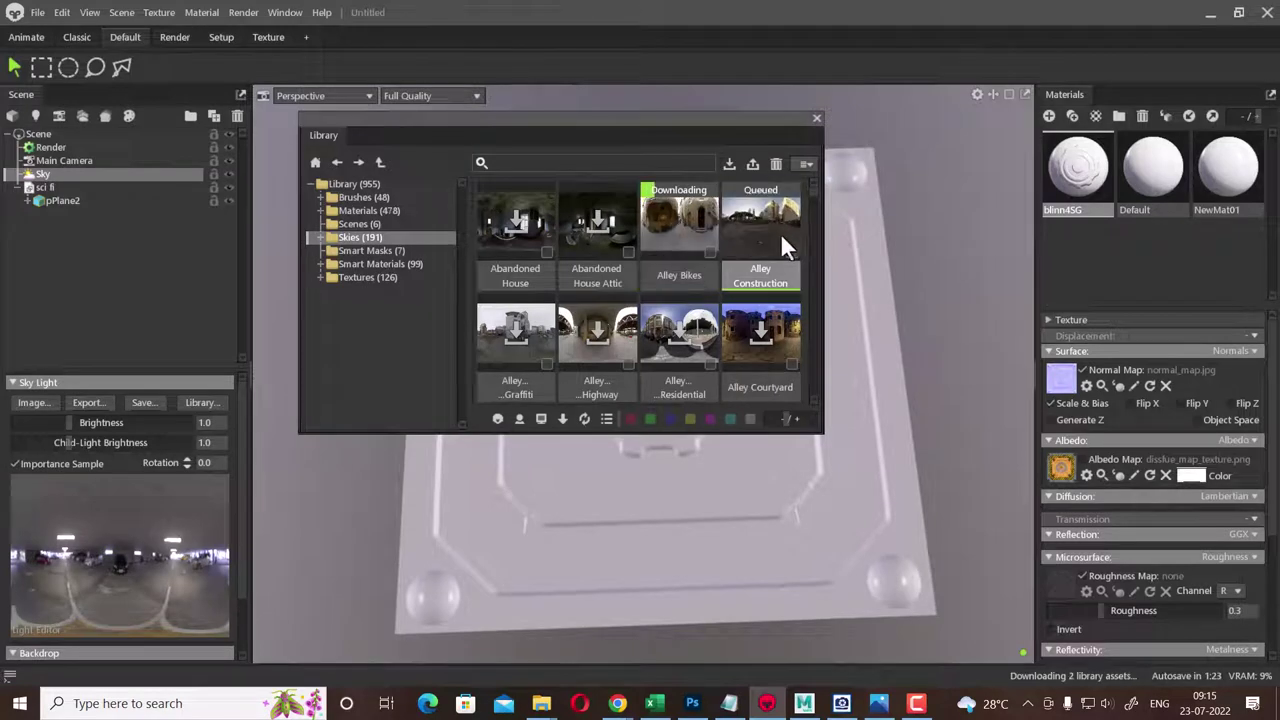
left_click(699, 243)
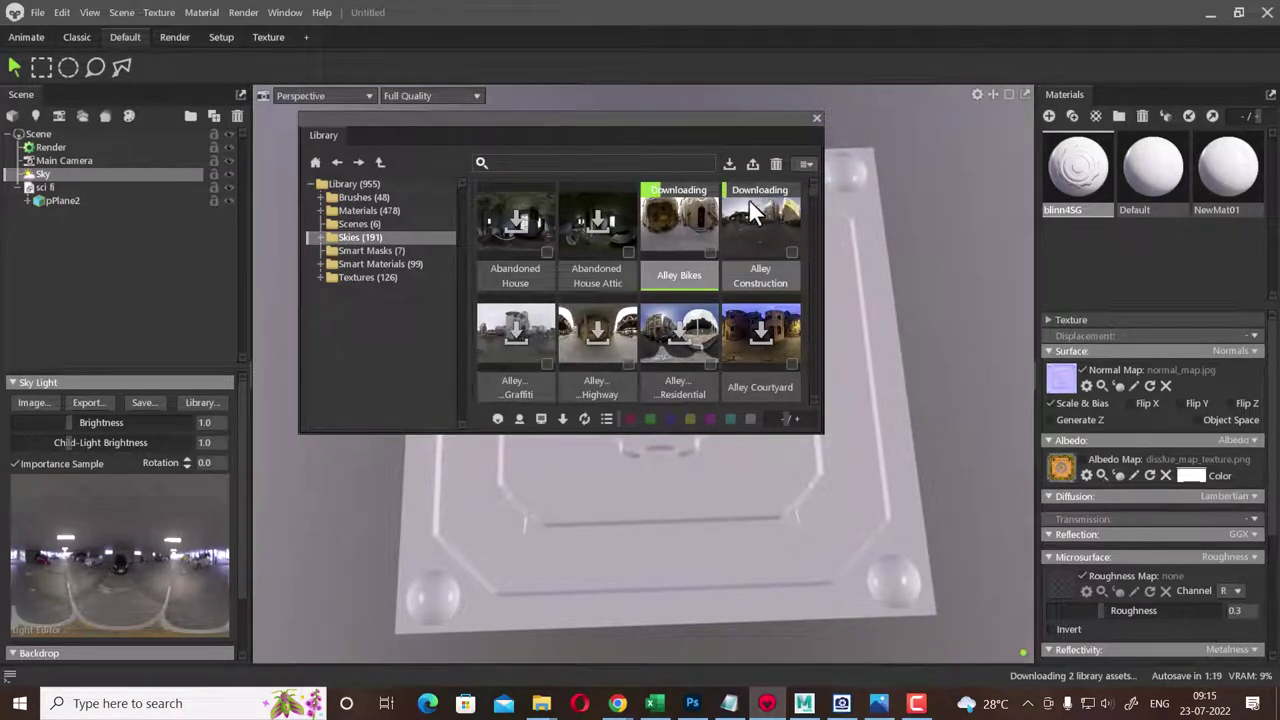
scroll(663, 320, "down", 2)
scroll(663, 330, "down", 3)
scroll(664, 345, "down", 2)
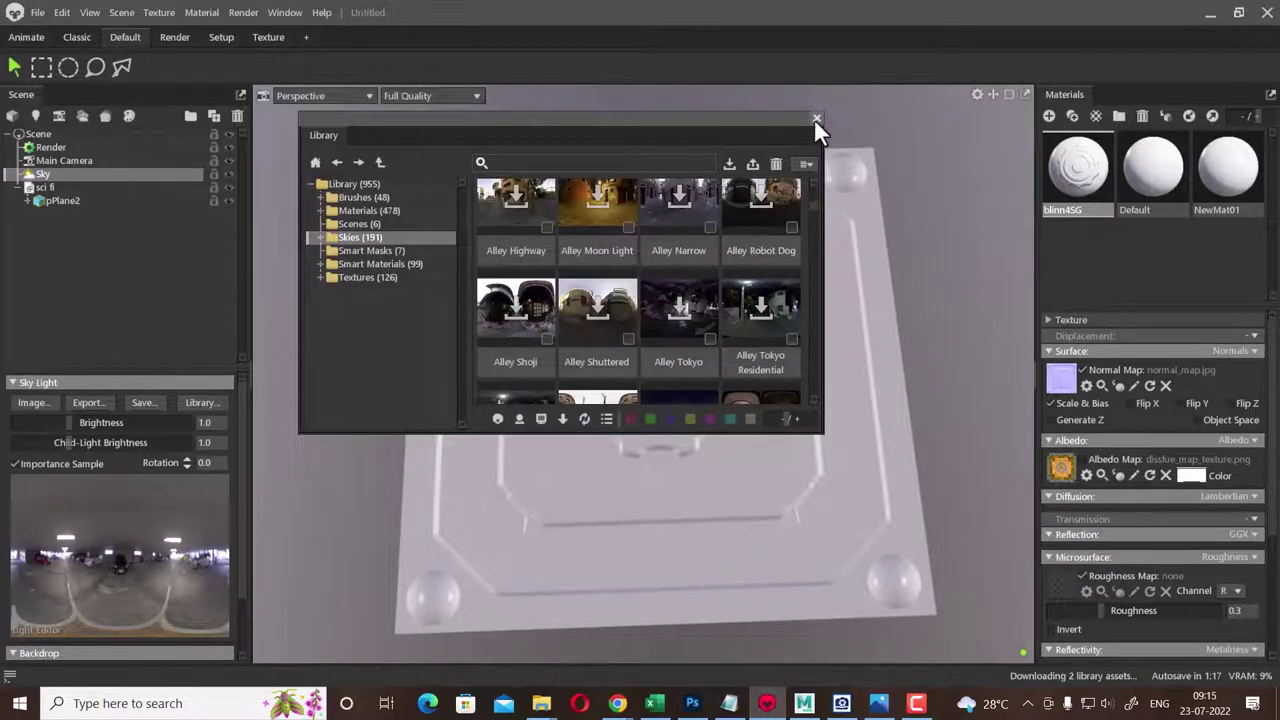
left_click(817, 119)
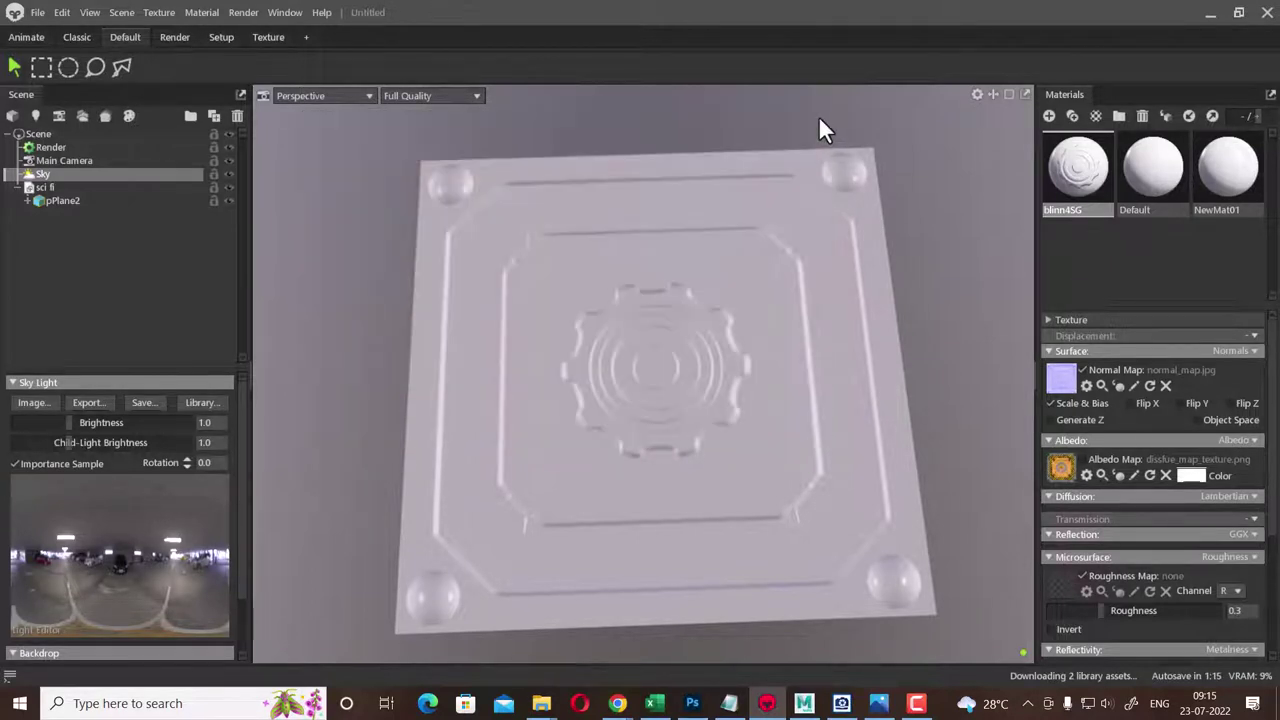
- Lower the sky brightness to 1.014 and add Sky Light 1 as a sun from the sky image
mouse_move(68, 422)
left_mouse_down()
mouse_move(52, 422)
mouse_move(43, 448)
mouse_move(68, 428)
left_mouse_up()
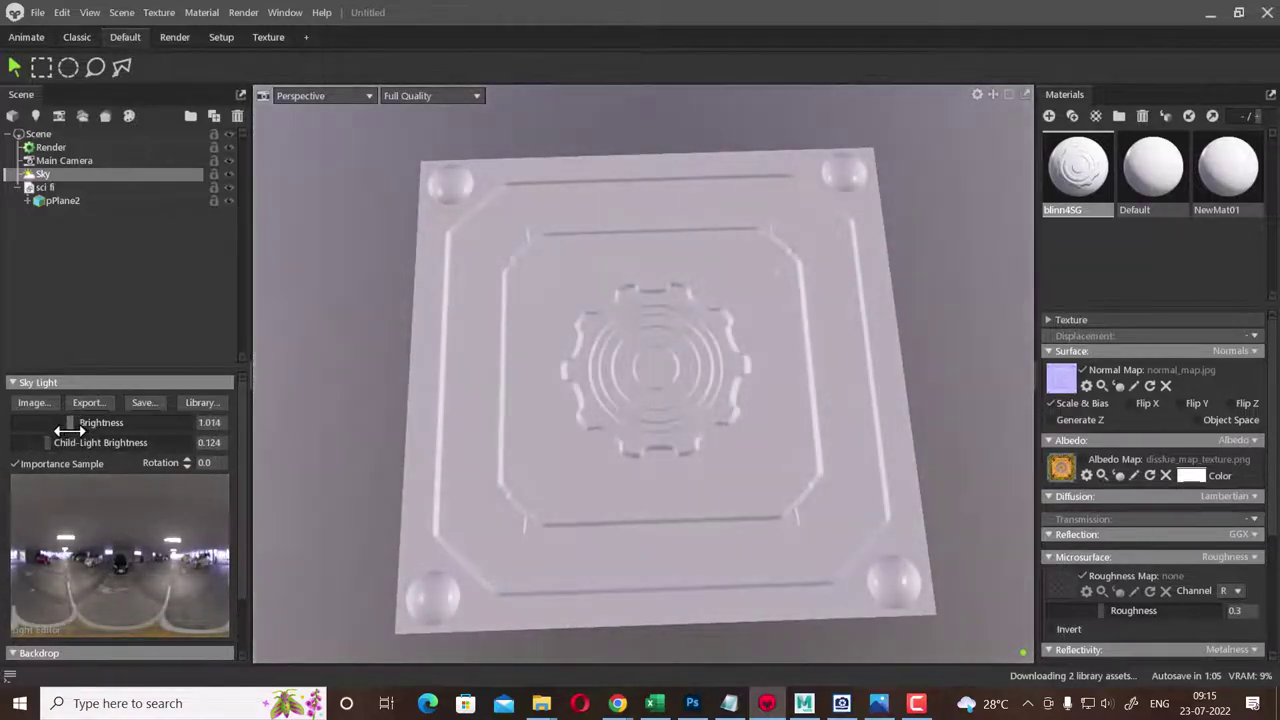
left_click(109, 560)
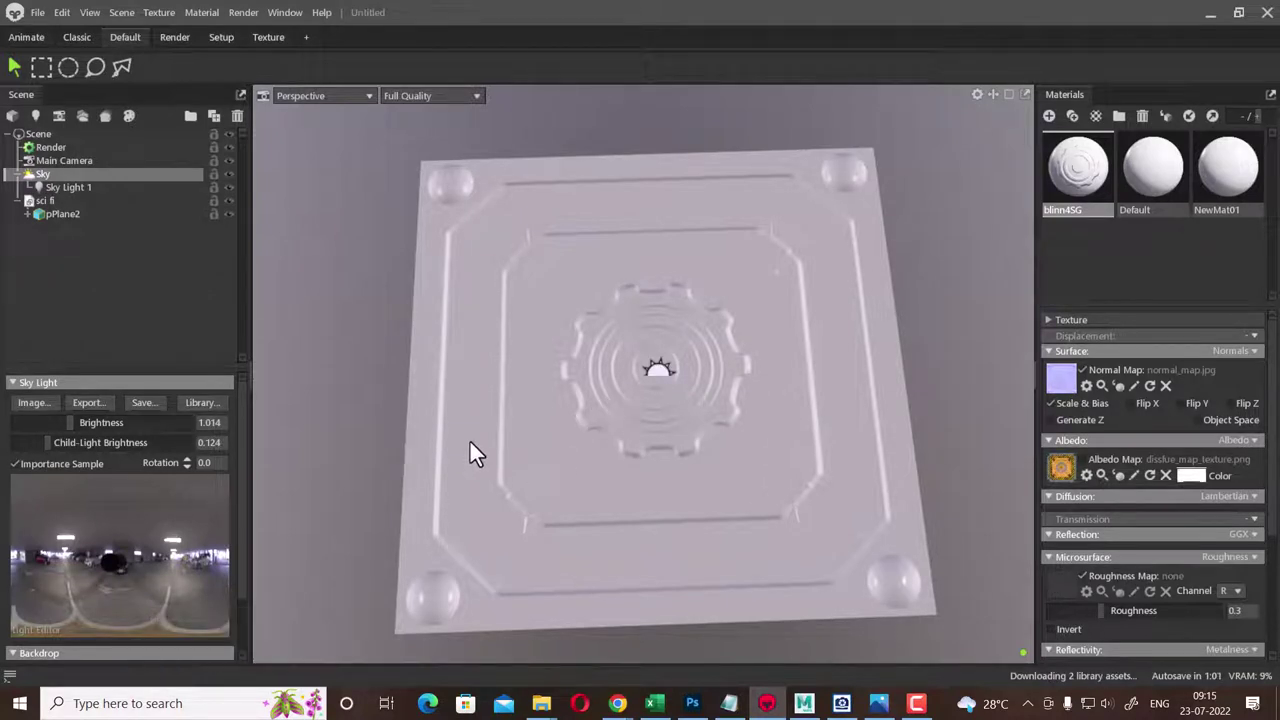
left_click_drag(475, 452, 352, 371)
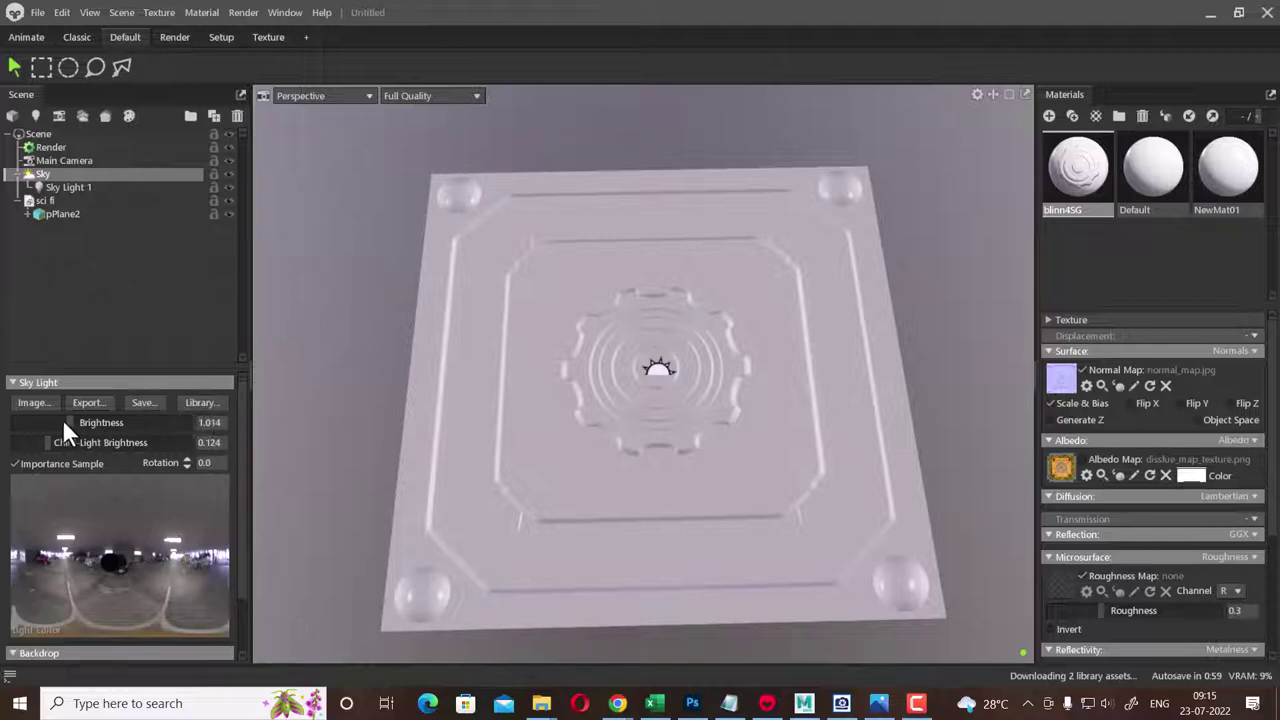
- Cancel browsing for a new sky image and bring the Backdrop settings into view
left_click(34, 402)
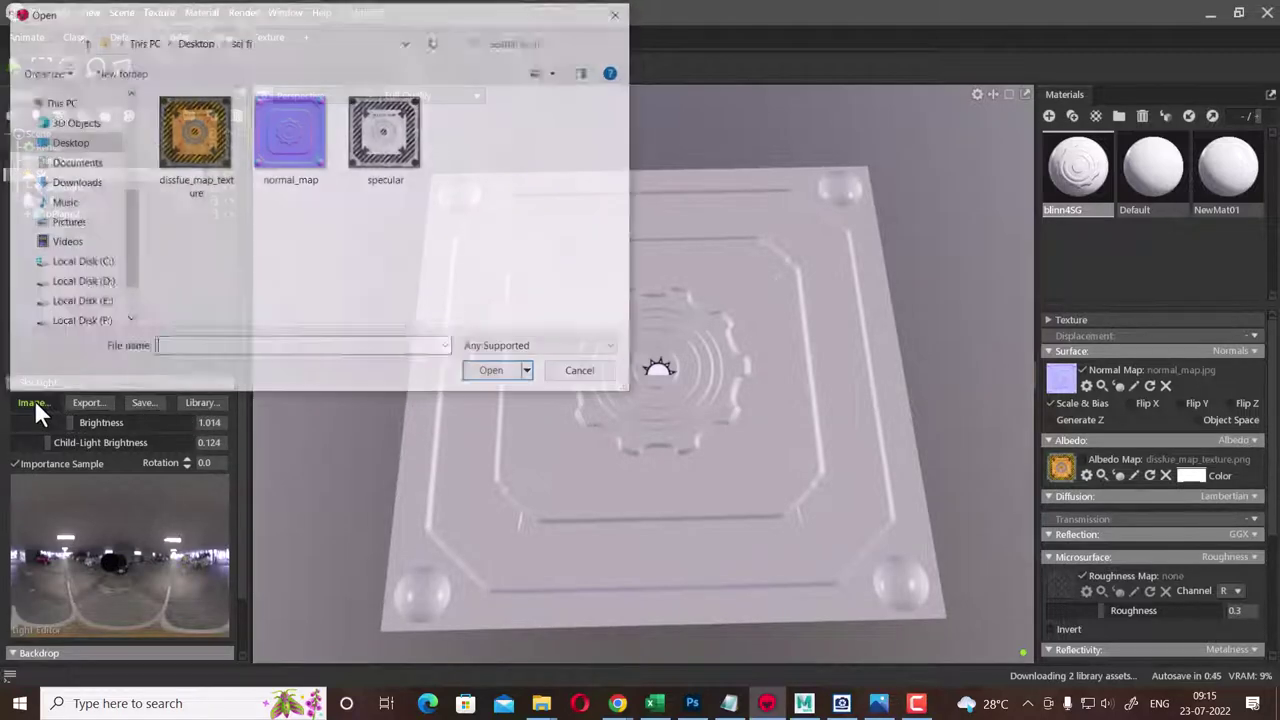
left_click(594, 375)
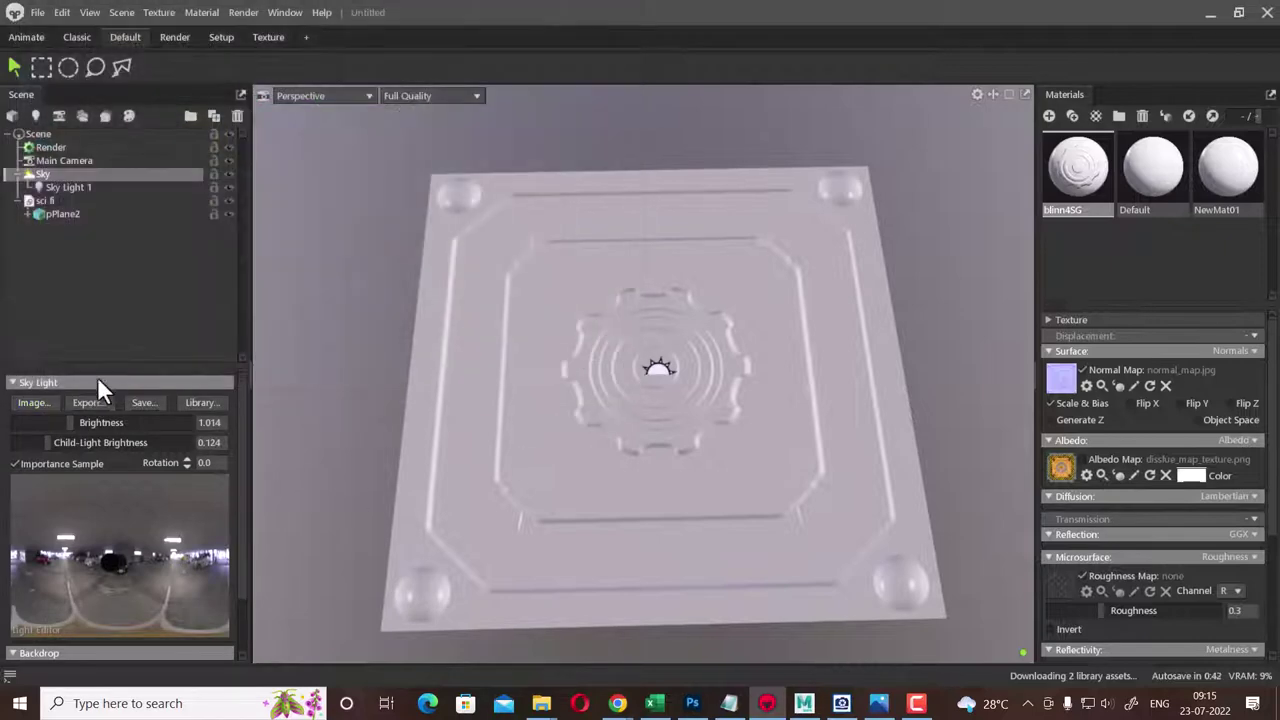
left_click(11, 382)
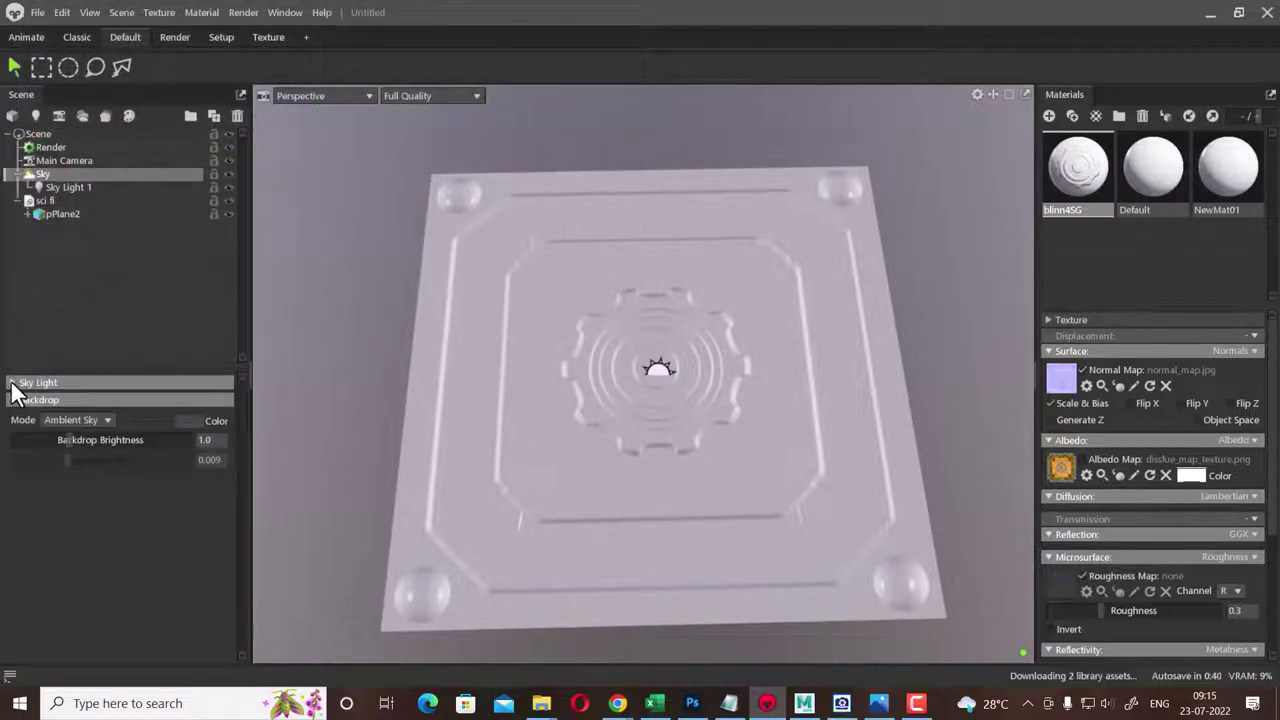
- Switch the backdrop mode to Color, then to Sky, and orbit to a low garage view
left_click(98, 419)
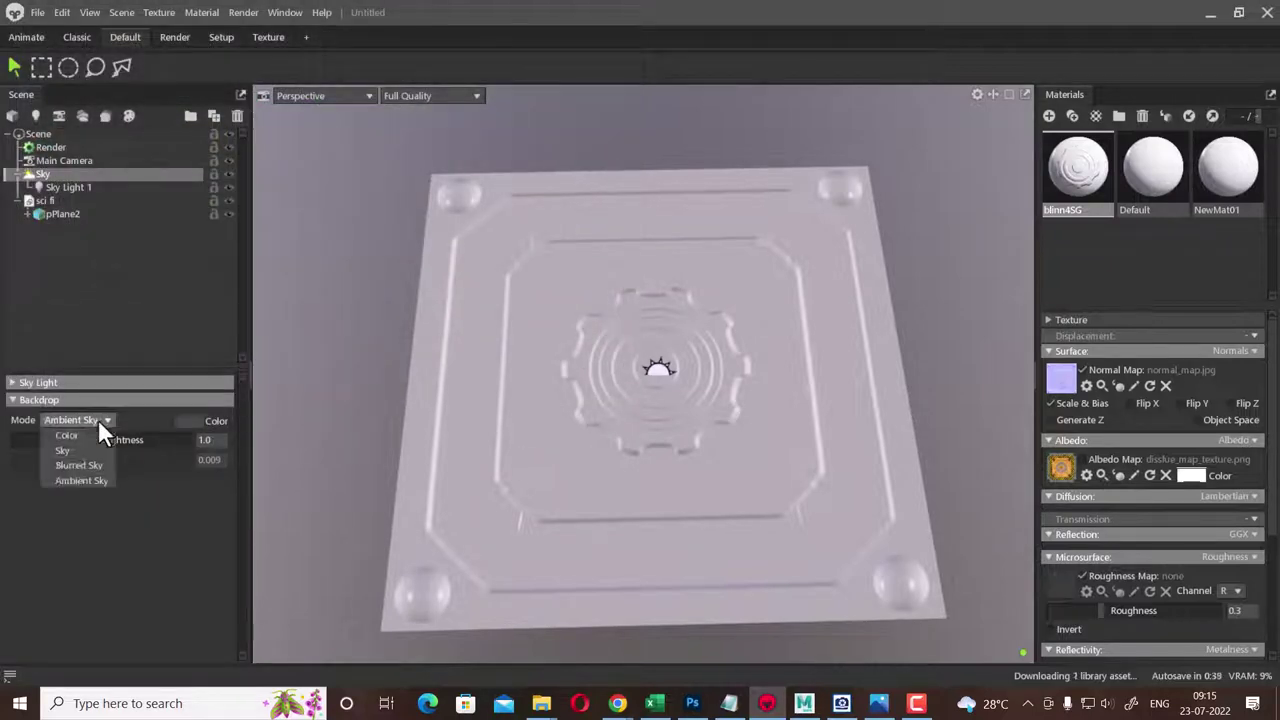
left_click(73, 434)
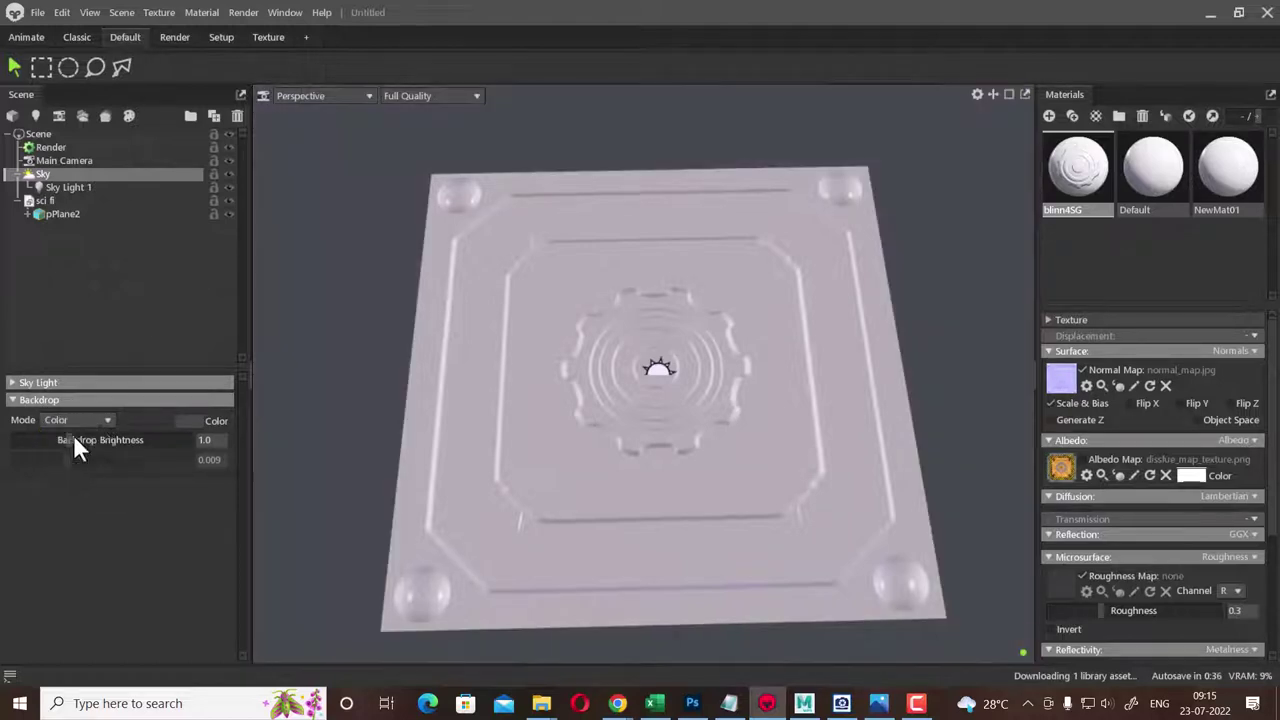
left_click(104, 419)
left_click(88, 448)
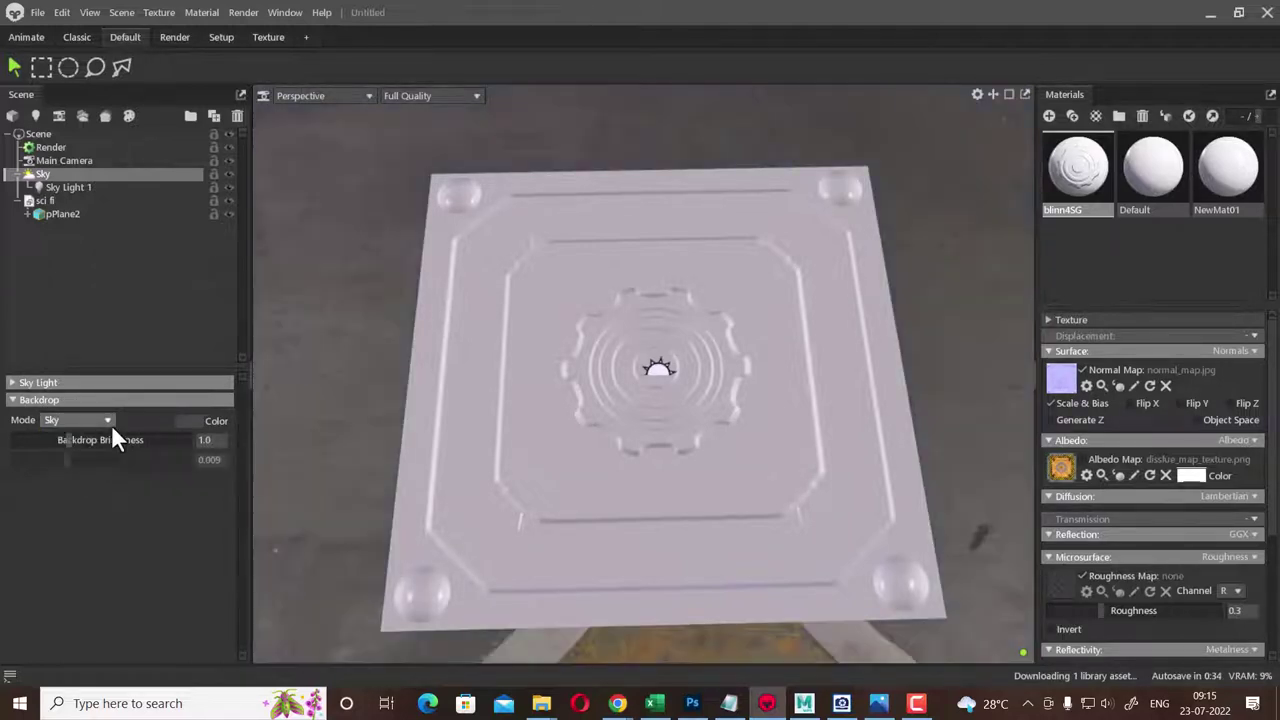
left_click(330, 350)
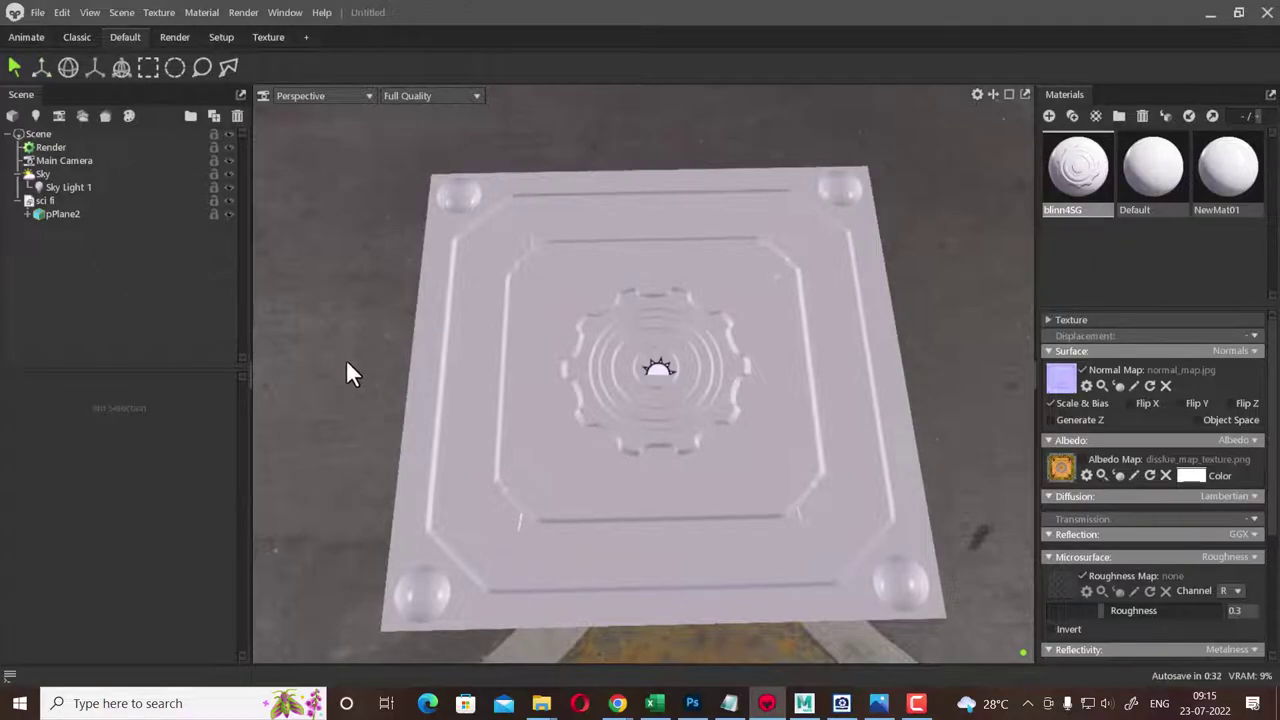
mouse_move(346, 362)
left_mouse_down()
mouse_move(412, 270)
mouse_move(831, 315)
mouse_move(555, 415)
mouse_move(318, 378)
mouse_move(124, 322)
mouse_move(172, 268)
mouse_move(297, 309)
mouse_move(371, 282)
mouse_move(557, 283)
mouse_move(547, 278)
left_mouse_up()
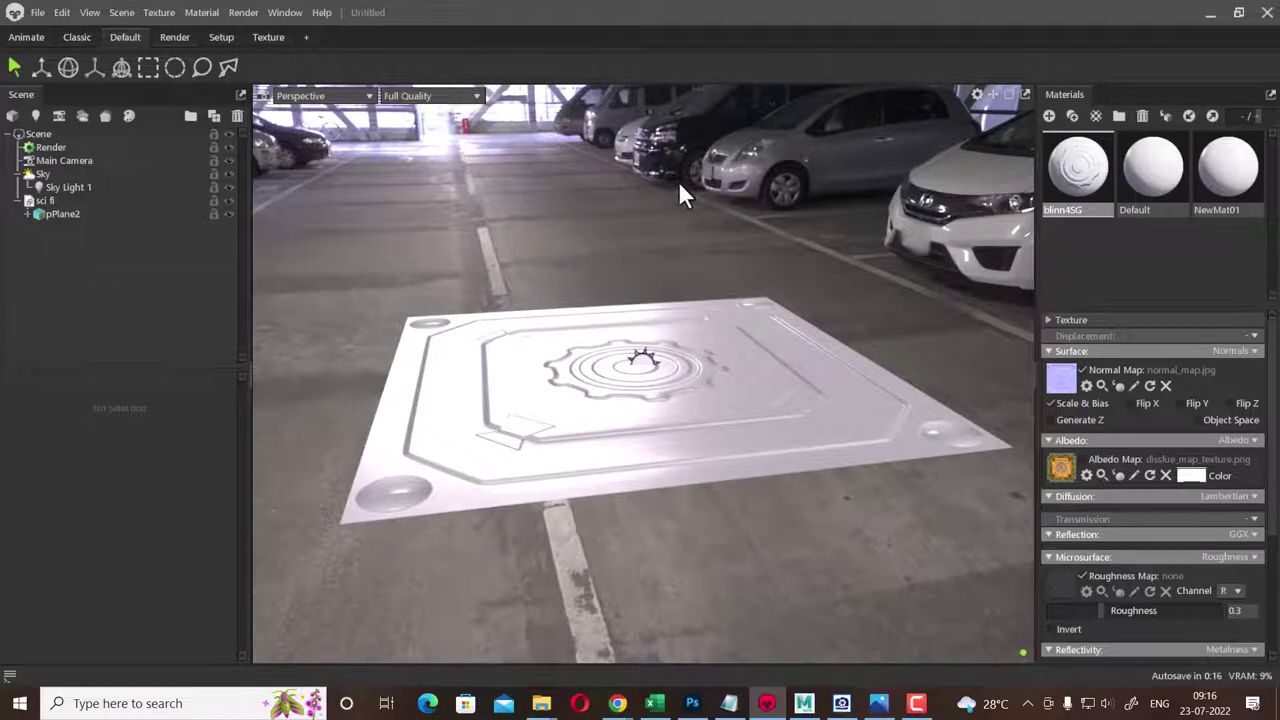
left_click_drag(679, 195, 606, 222)
- Check the sci fi, Render and Main Camera items, then reopen the Sky lighting and Backdrop sections
left_click(80, 201)
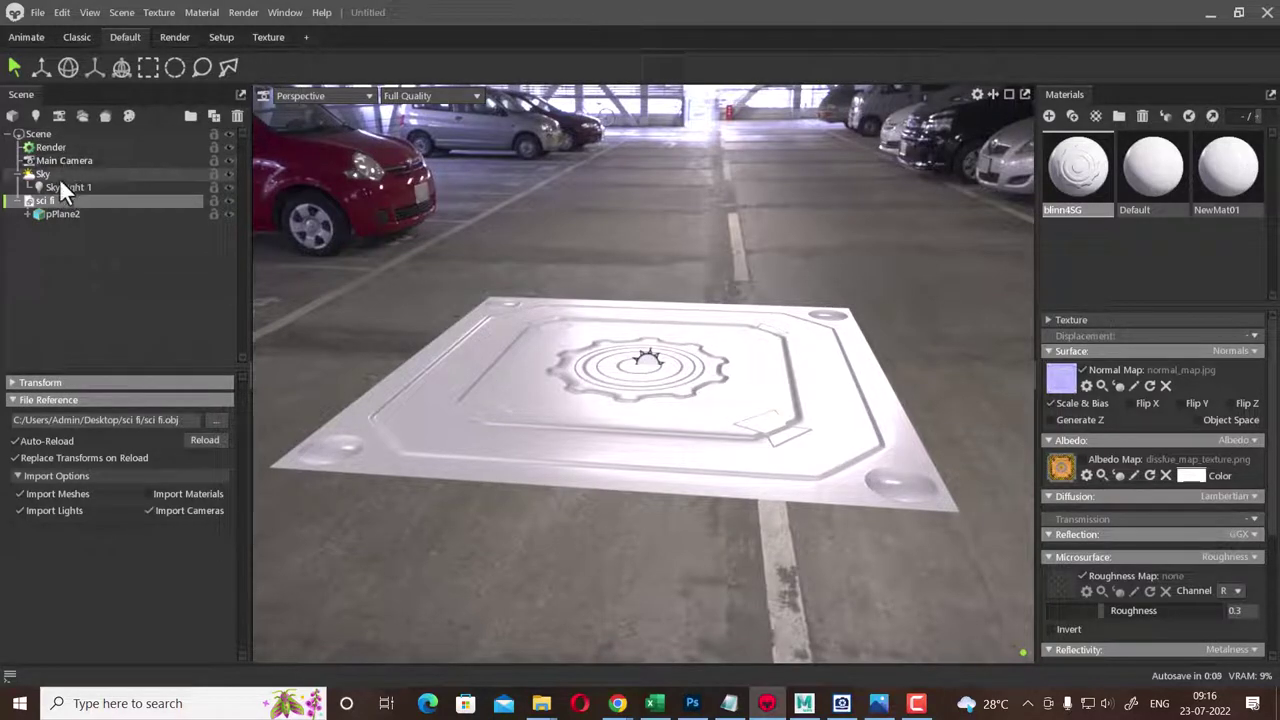
left_click(59, 146)
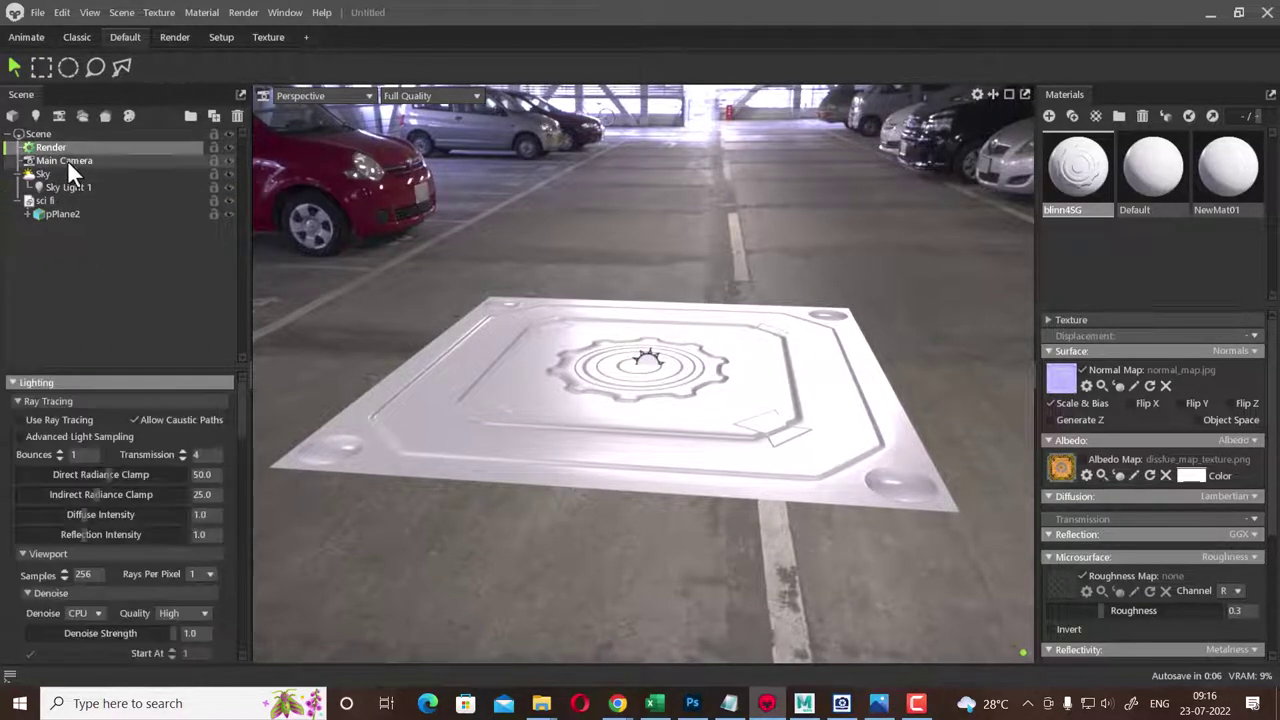
left_click(68, 160)
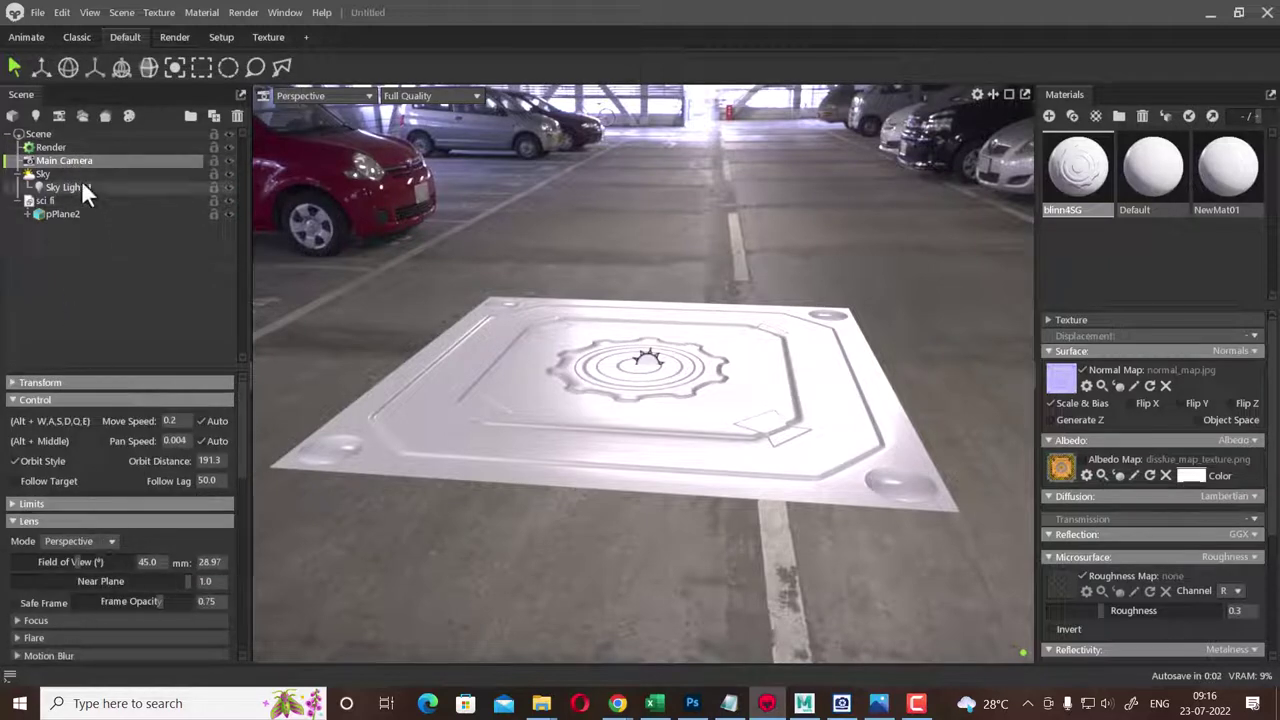
left_click(61, 171)
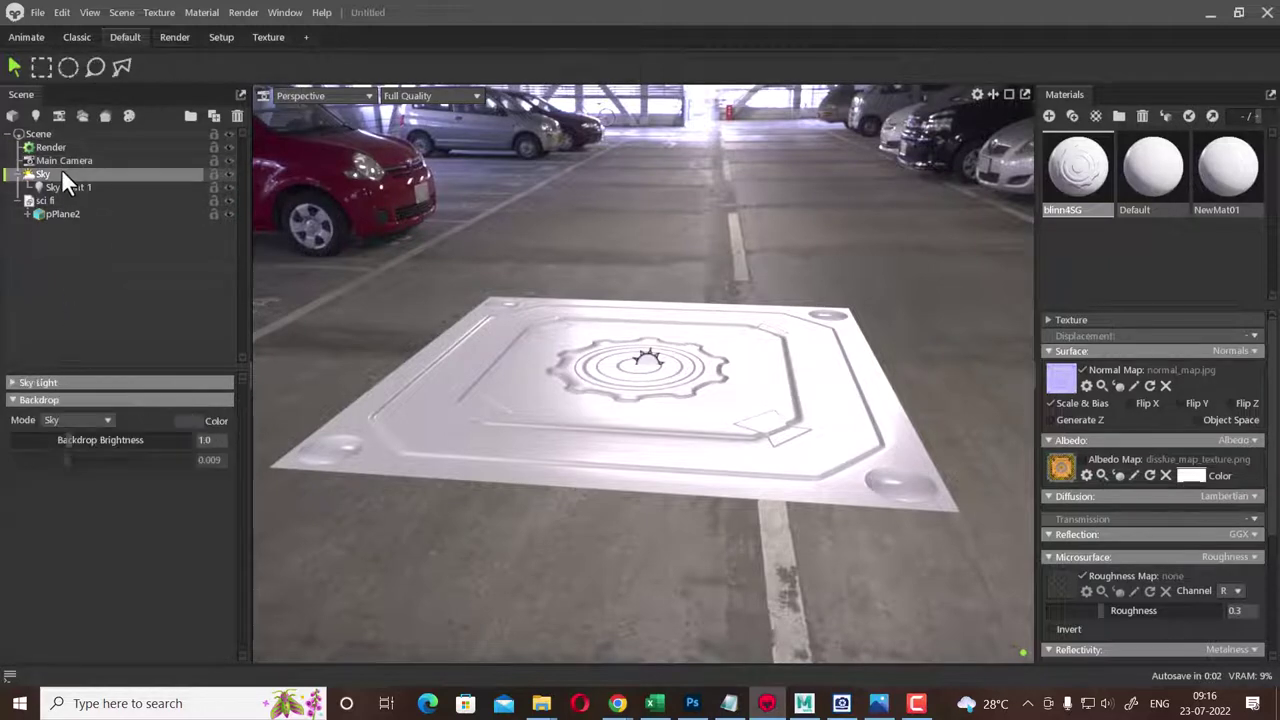
left_click(89, 383)
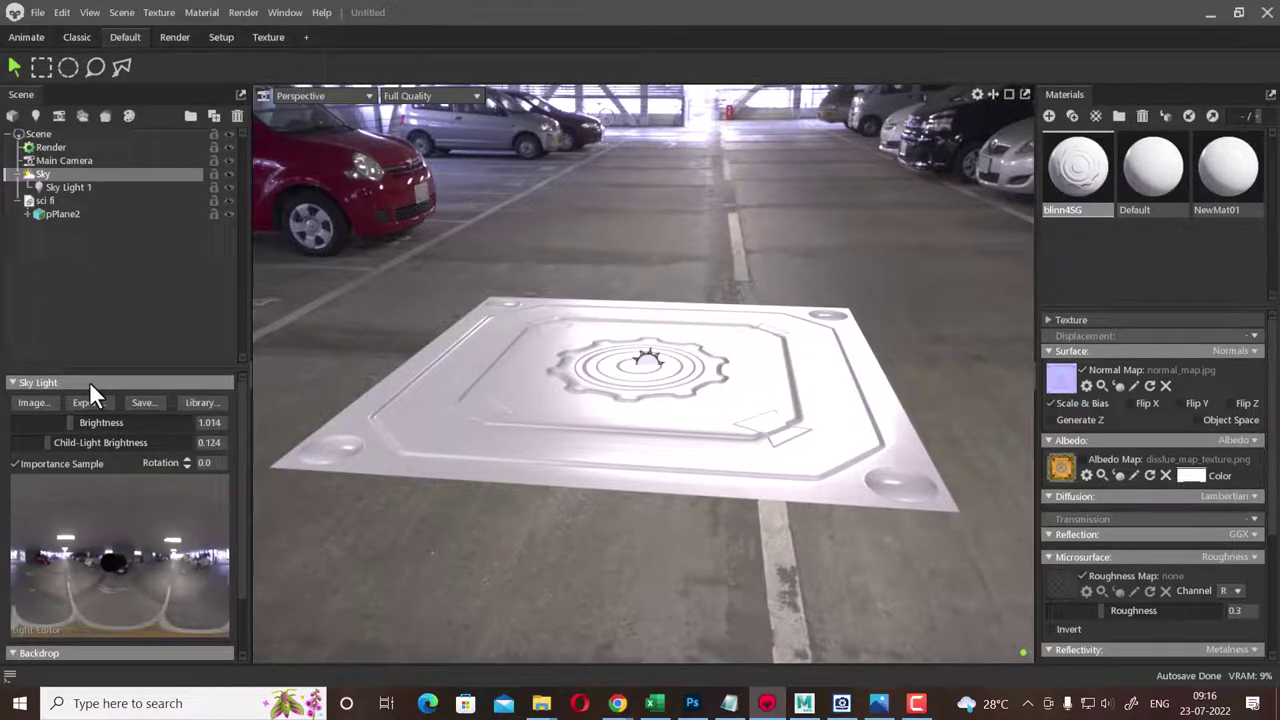
left_click(90, 383)
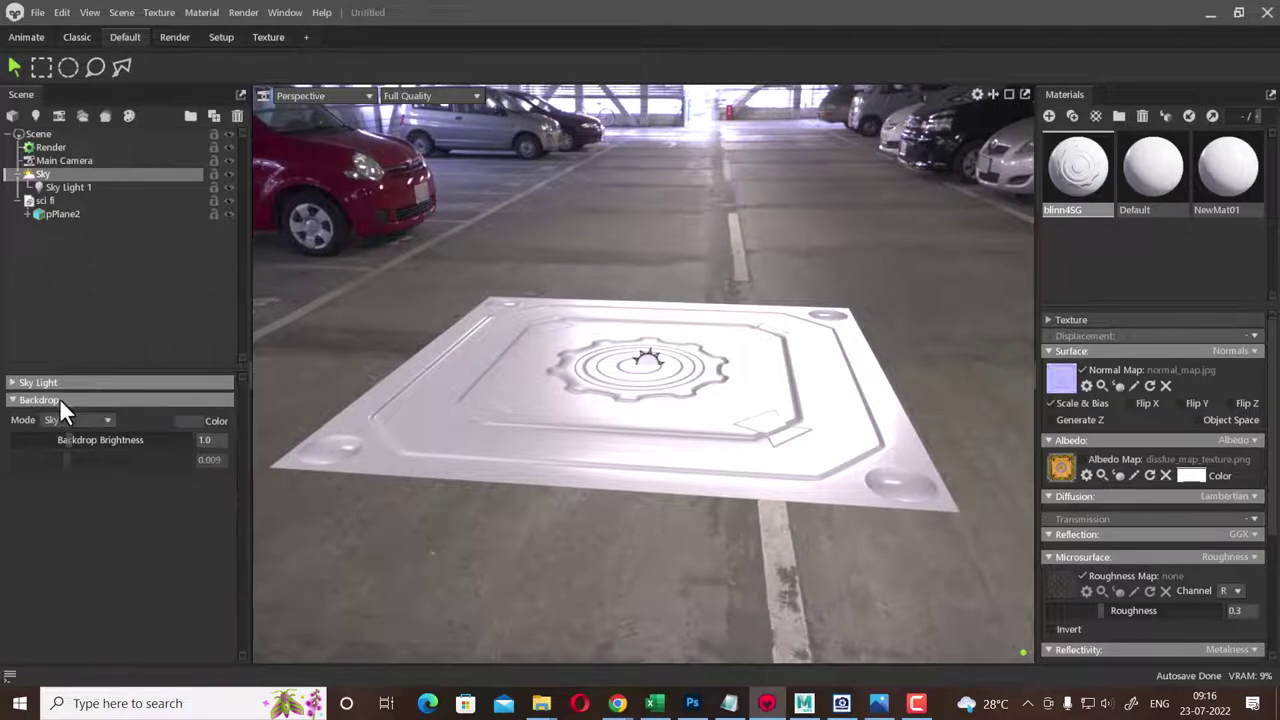
left_click(60, 401)
left_click(59, 399)
left_click(76, 384)
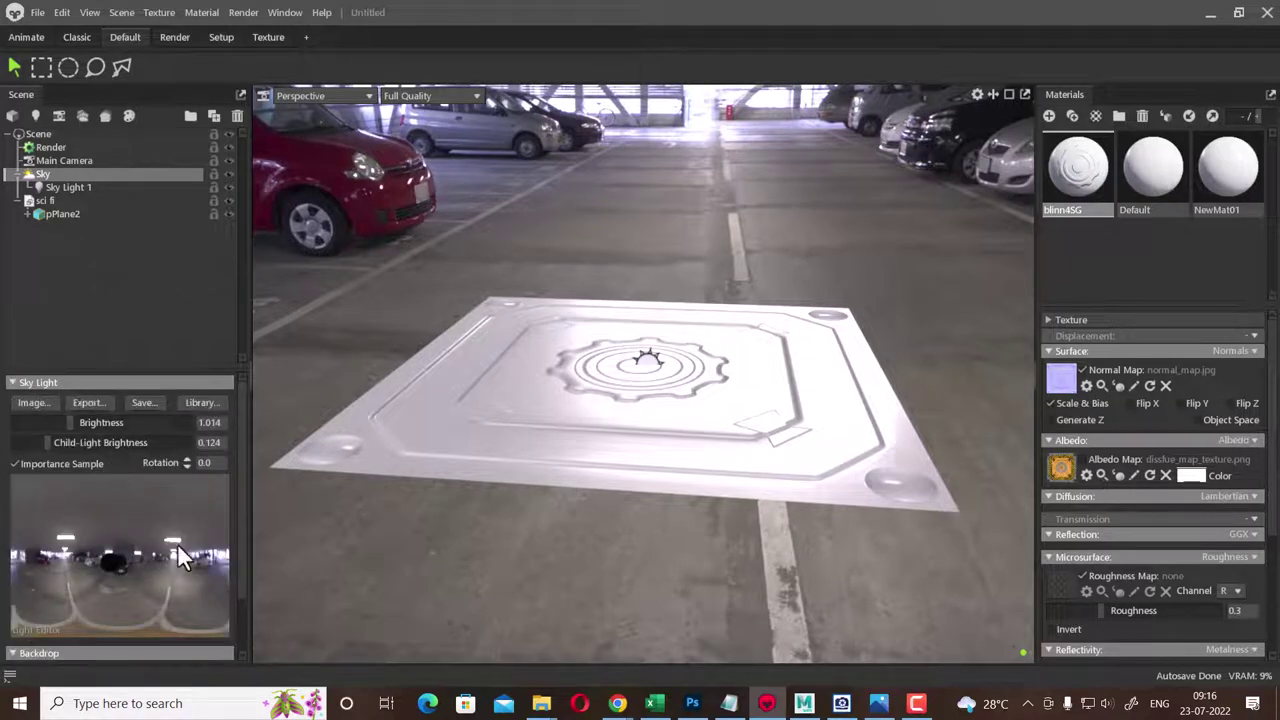
- Rotate the sky light to -163.4 degrees so the garage backdrop swings around the floor panel
mouse_move(186, 463)
left_mouse_down()
mouse_move(186, 430)
mouse_move(445, 490)
left_mouse_up()
mouse_move(527, 315)
left_mouse_down("shift")
mouse_move(442, 236)
mouse_move(398, 245)
mouse_move(564, 197)
mouse_move(348, 205)
mouse_move(74, 278)
mouse_move(3, 330)
mouse_move(249, 285)
left_mouse_up("shift")
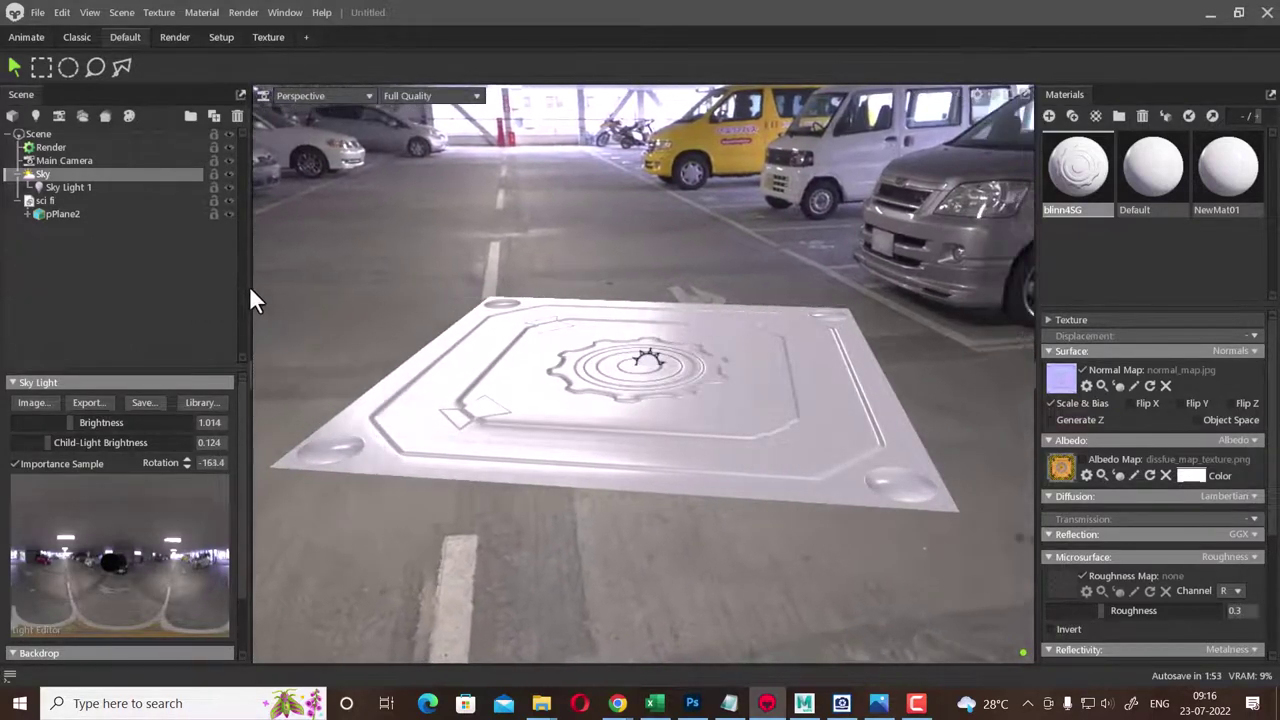
mouse_move(486, 251)
left_mouse_down()
mouse_move(686, 257)
mouse_move(686, 320)
mouse_move(691, 214)
mouse_move(718, 185)
mouse_move(828, 190)
mouse_move(938, 280)
mouse_move(1157, 283)
mouse_move(1080, 251)
mouse_move(717, 258)
mouse_move(703, 245)
mouse_move(742, 257)
left_mouse_up()
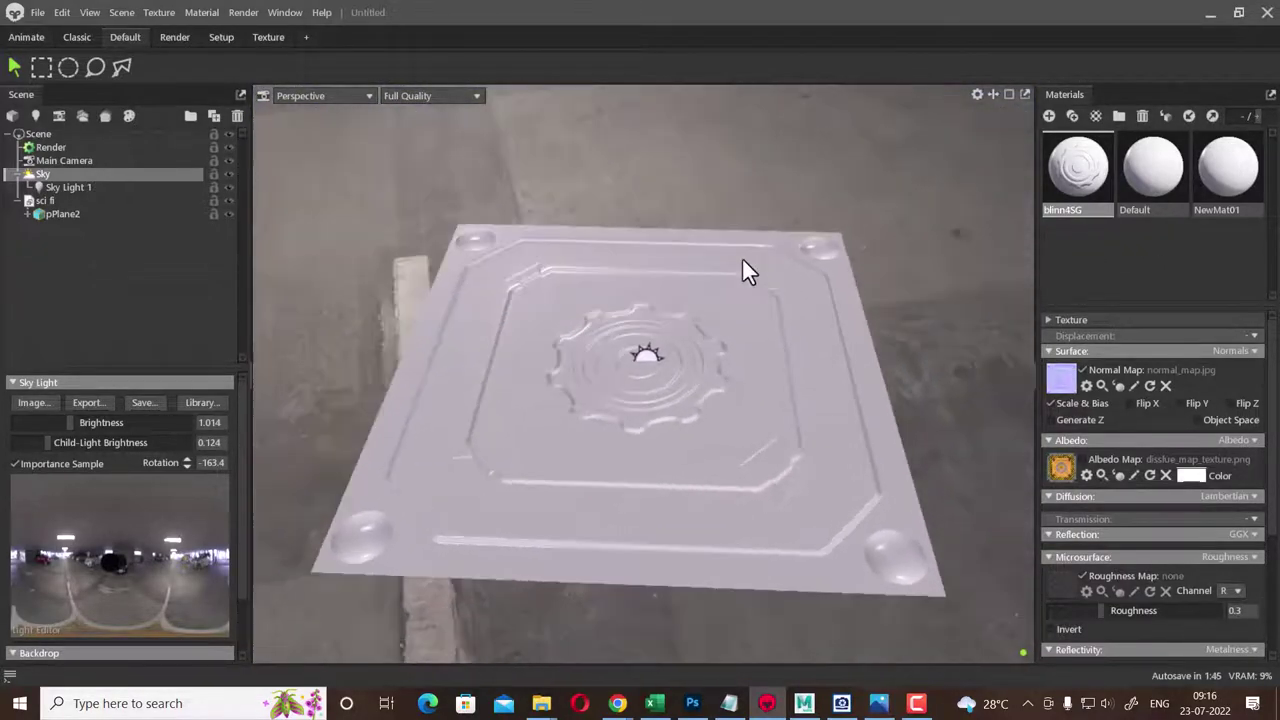
- Load specular.png as the panel's roughness map
left_click(1060, 590)
left_click(390, 135)
double_click(392, 140)
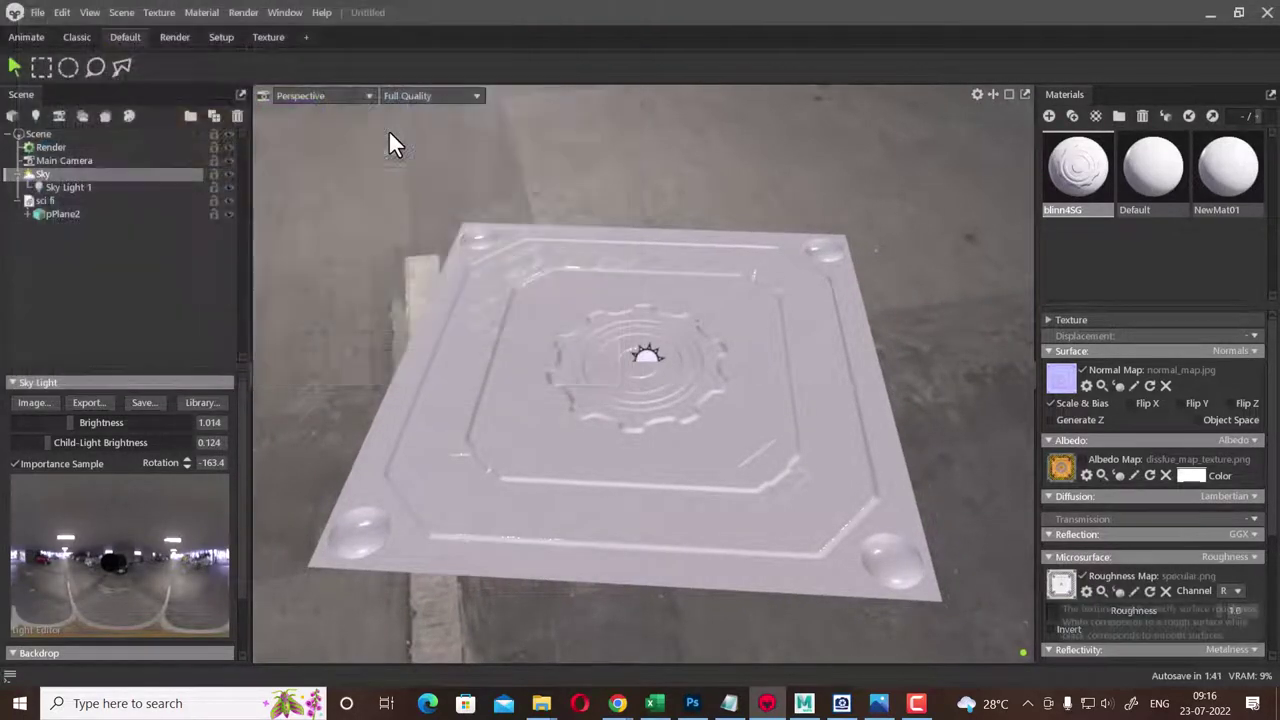
mouse_move(686, 205)
left_mouse_down()
mouse_move(676, 175)
mouse_move(707, 112)
left_mouse_up()
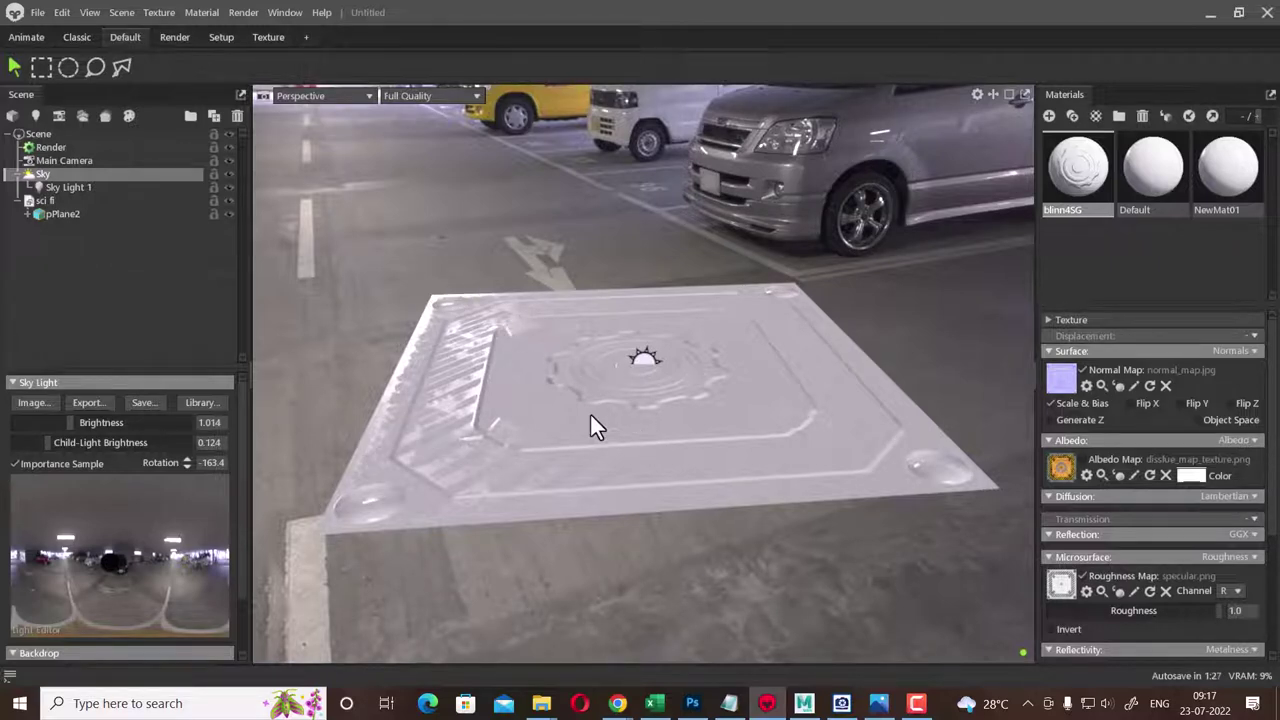
- Enable the blinn4SG albedo map so the plate shows its orange hazard stripes
mouse_move(471, 200)
left_mouse_down()
mouse_move(468, 218)
mouse_move(466, 193)
mouse_move(435, 198)
mouse_move(386, 238)
mouse_move(371, 343)
mouse_move(480, 320)
mouse_move(933, 452)
left_mouse_up()
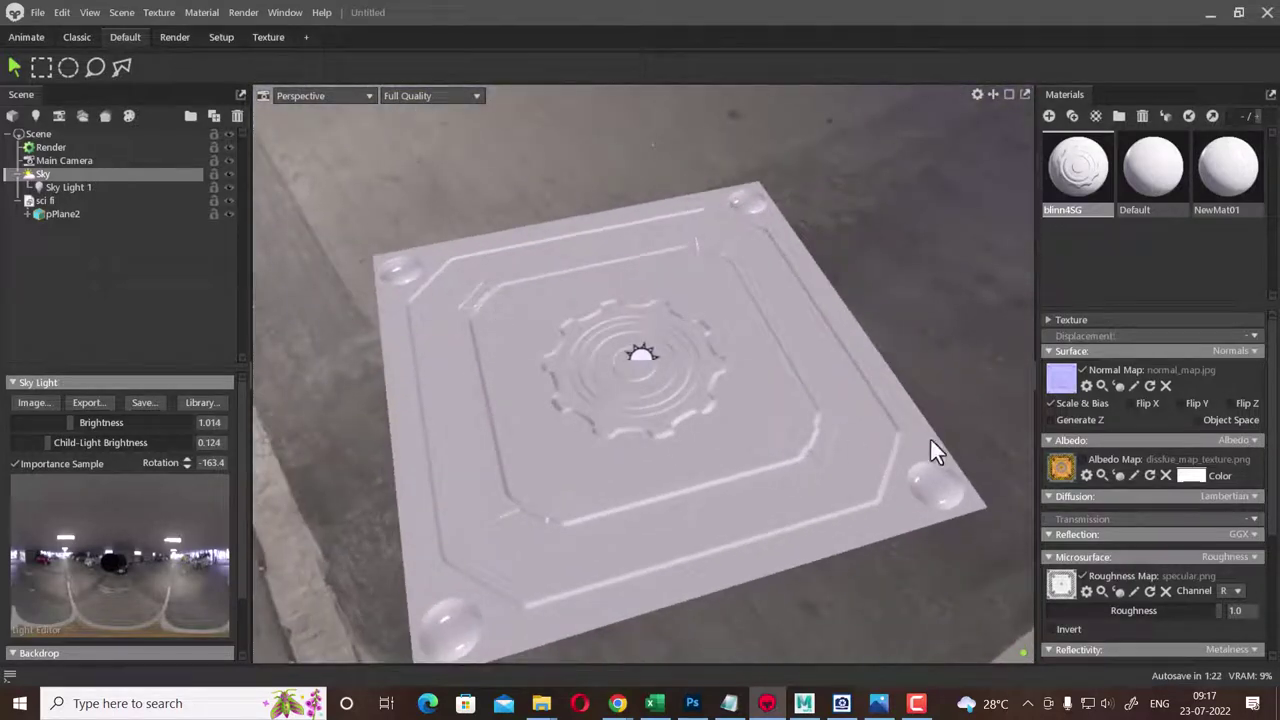
left_click(1096, 456)
mouse_move(520, 256)
left_mouse_down()
mouse_move(434, 181)
mouse_move(429, 134)
mouse_move(380, 234)
mouse_move(371, 214)
left_mouse_up()
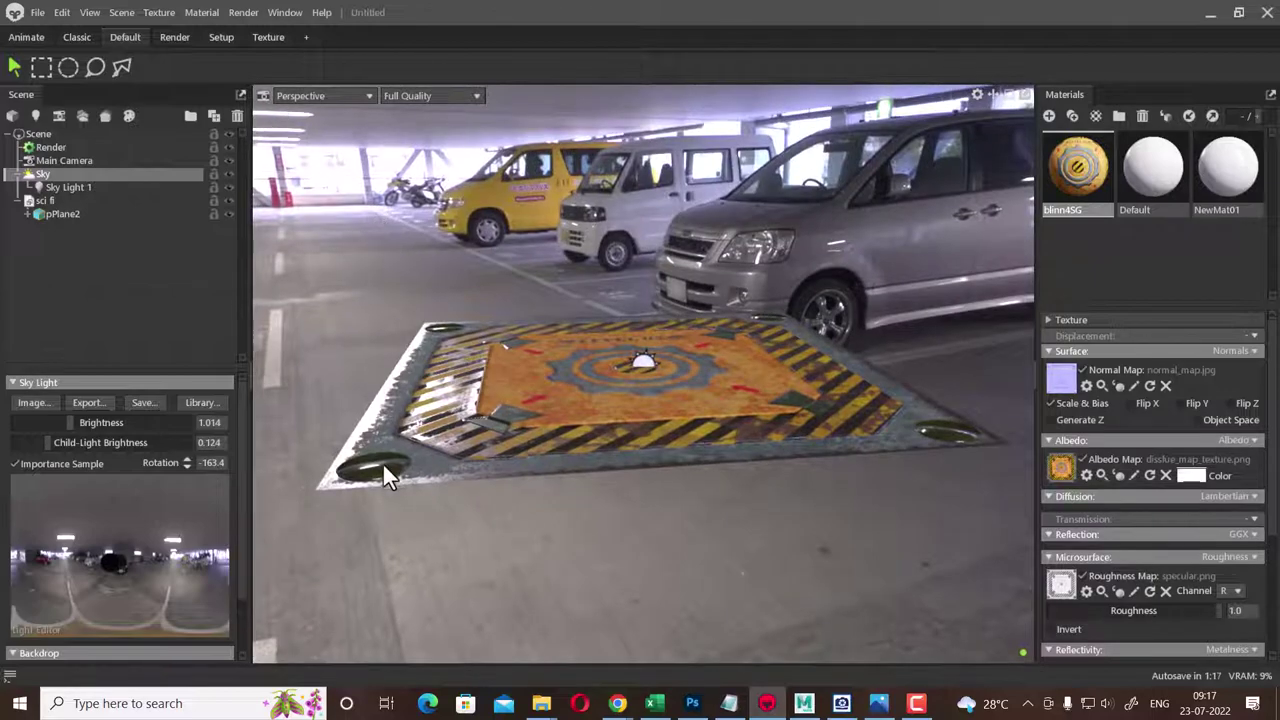
mouse_move(368, 352)
left_mouse_down()
mouse_move(352, 395)
mouse_move(363, 500)
mouse_move(377, 517)
mouse_move(630, 480)
mouse_move(640, 406)
mouse_move(626, 323)
mouse_move(497, 297)
mouse_move(429, 357)
mouse_move(541, 296)
mouse_move(730, 300)
mouse_move(648, 303)
left_mouse_up()
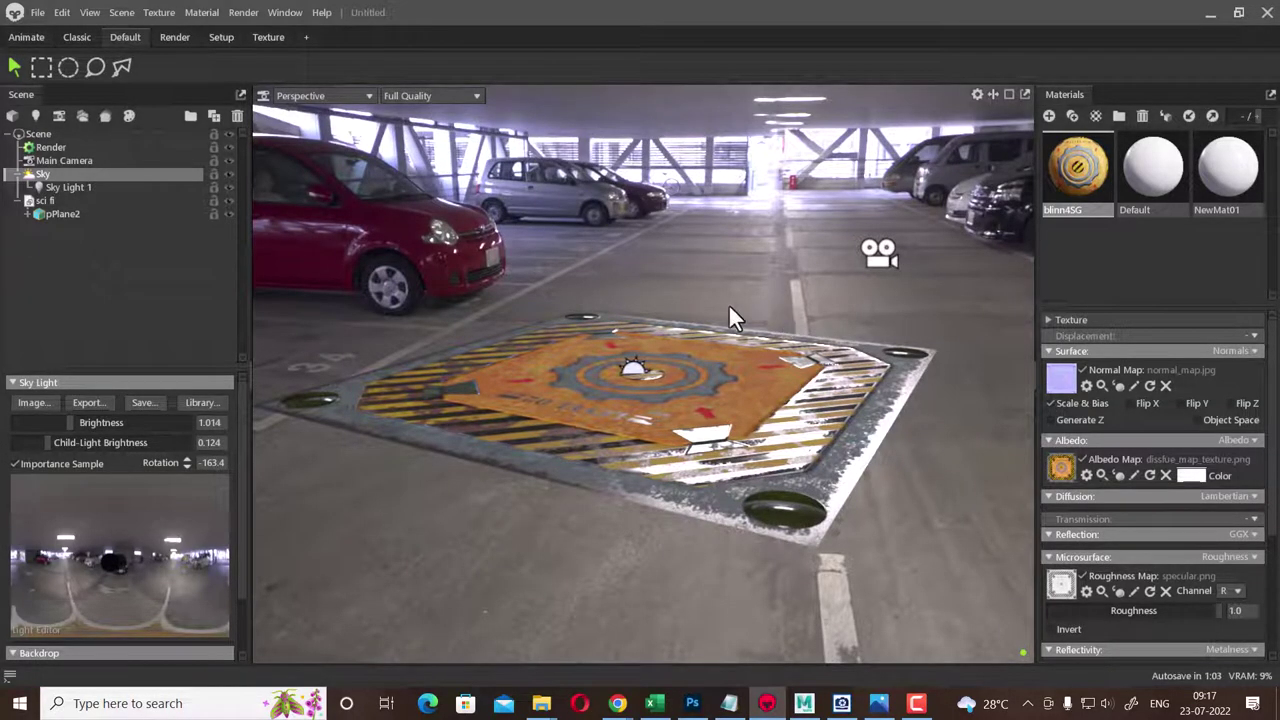
mouse_move(729, 306)
left_mouse_down()
mouse_move(845, 322)
mouse_move(647, 312)
mouse_move(674, 449)
mouse_move(703, 342)
mouse_move(714, 401)
mouse_move(668, 347)
left_mouse_up()
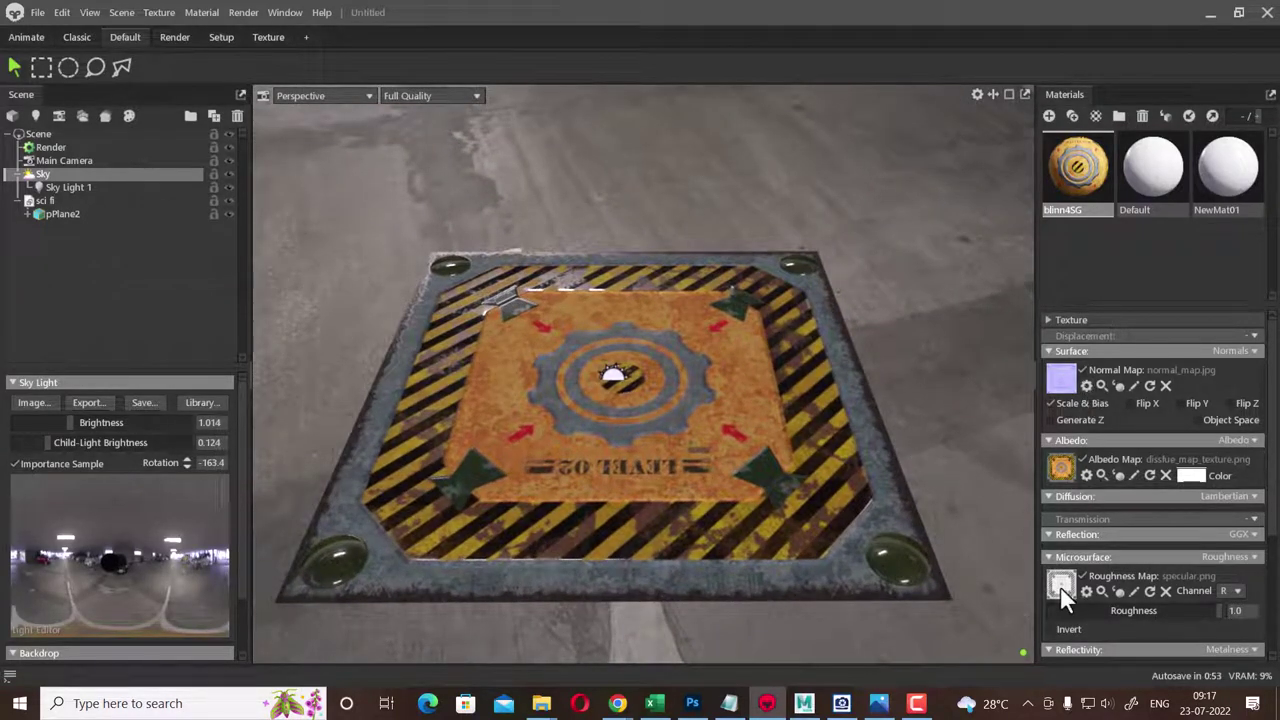
mouse_move(929, 367)
left_mouse_down()
mouse_move(932, 412)
mouse_move(894, 323)
mouse_move(789, 343)
mouse_move(572, 280)
mouse_move(600, 251)
mouse_move(657, 229)
mouse_move(687, 155)
mouse_move(588, 205)
mouse_move(474, 203)
mouse_move(391, 220)
mouse_move(305, 350)
mouse_move(291, 422)
left_mouse_up()
mouse_move(531, 336)
left_mouse_down()
mouse_move(633, 372)
mouse_move(650, 316)
mouse_move(681, 369)
mouse_move(720, 372)
mouse_move(682, 399)
mouse_move(676, 493)
mouse_move(700, 392)
left_mouse_up()
mouse_move(921, 278)
left_mouse_down()
mouse_move(942, 380)
mouse_move(920, 369)
mouse_move(916, 396)
mouse_move(931, 347)
mouse_move(917, 249)
mouse_move(866, 277)
left_mouse_up()
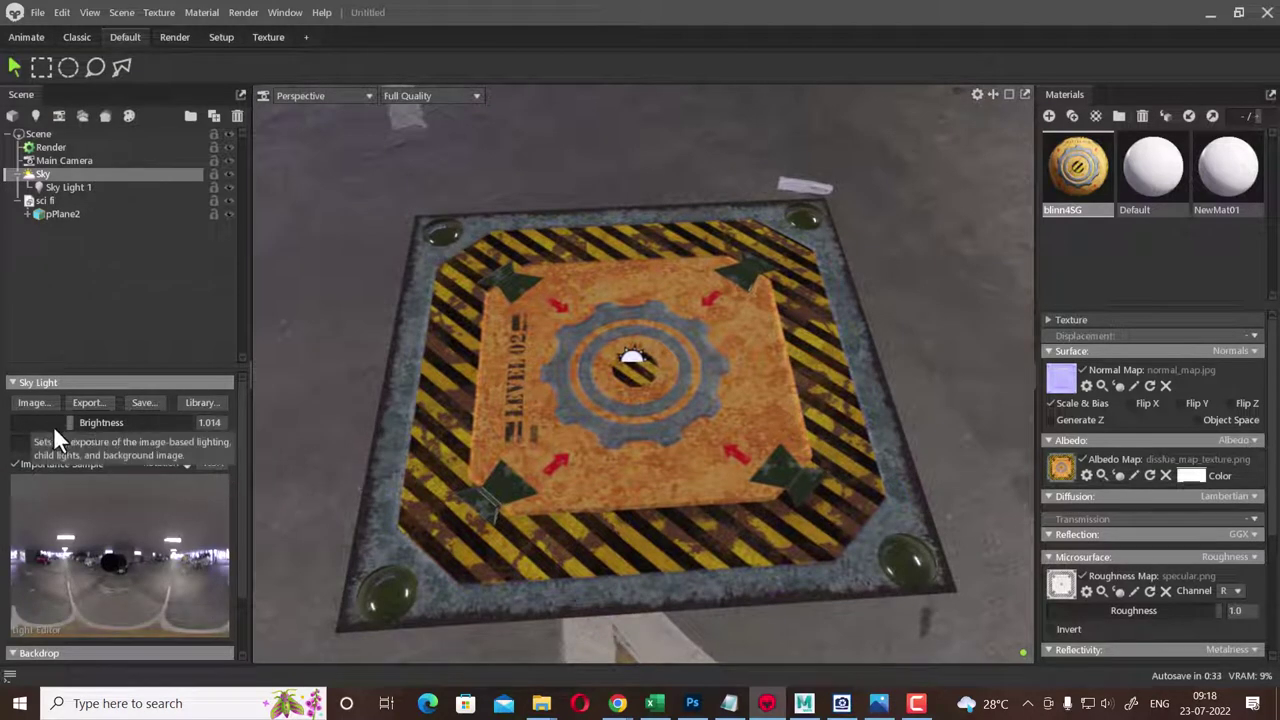
- Set Sky Light 1 to brightness 6.49 and lens flare 0.625, keeping shadows on
left_click(80, 187)
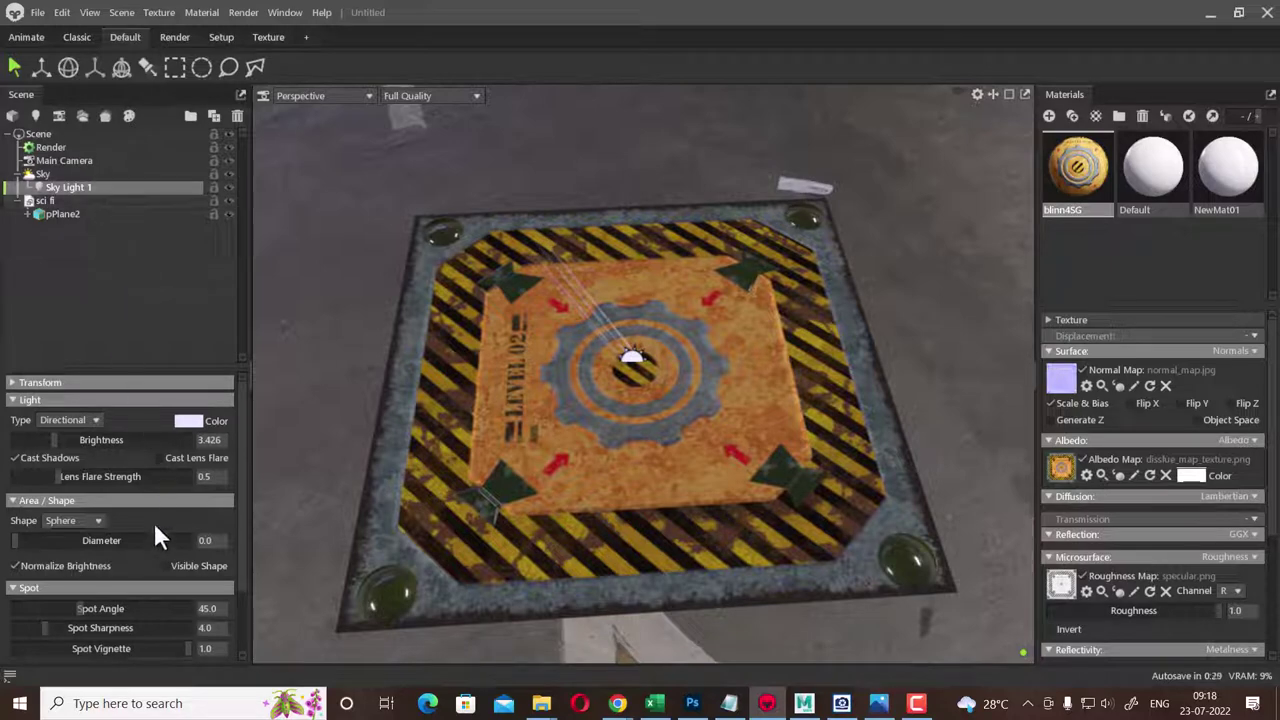
mouse_move(56, 441)
left_mouse_down()
mouse_move(137, 443)
mouse_move(38, 440)
mouse_move(200, 440)
mouse_move(52, 440)
mouse_move(105, 440)
mouse_move(73, 440)
left_mouse_up()
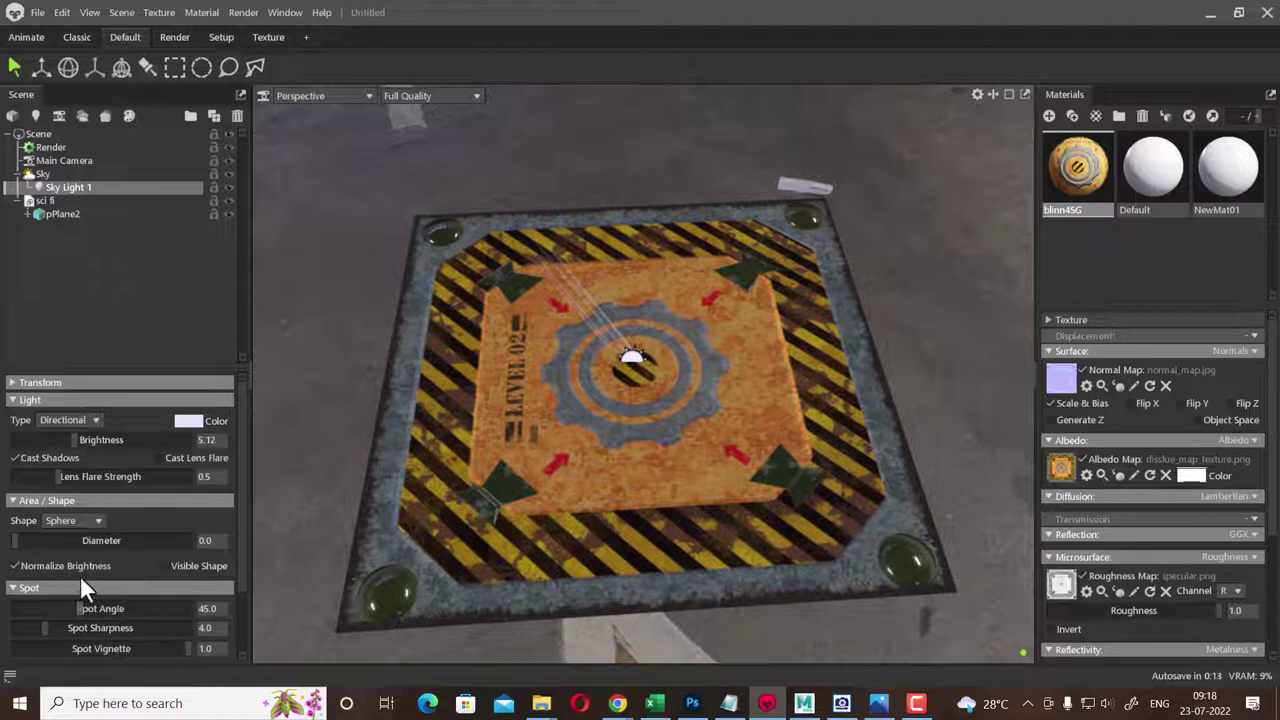
mouse_move(60, 476)
left_mouse_down()
mouse_move(127, 476)
mouse_move(112, 486)
left_mouse_up()
mouse_move(74, 439)
left_mouse_down()
mouse_move(112, 440)
mouse_move(75, 477)
mouse_move(90, 439)
left_mouse_up()
left_click(16, 457)
left_click(24, 456)
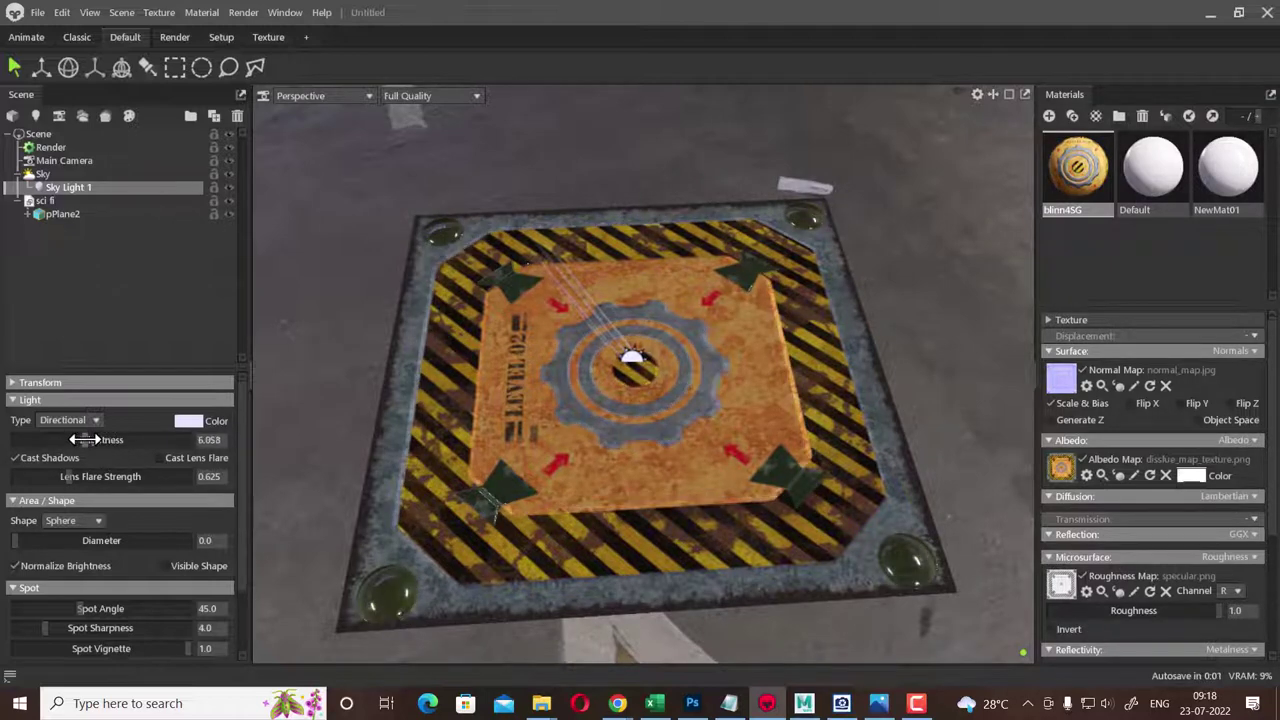
mouse_move(560, 450)
left_mouse_down()
mouse_move(574, 603)
mouse_move(572, 402)
mouse_move(560, 394)
mouse_move(531, 417)
mouse_move(590, 550)
left_mouse_up()
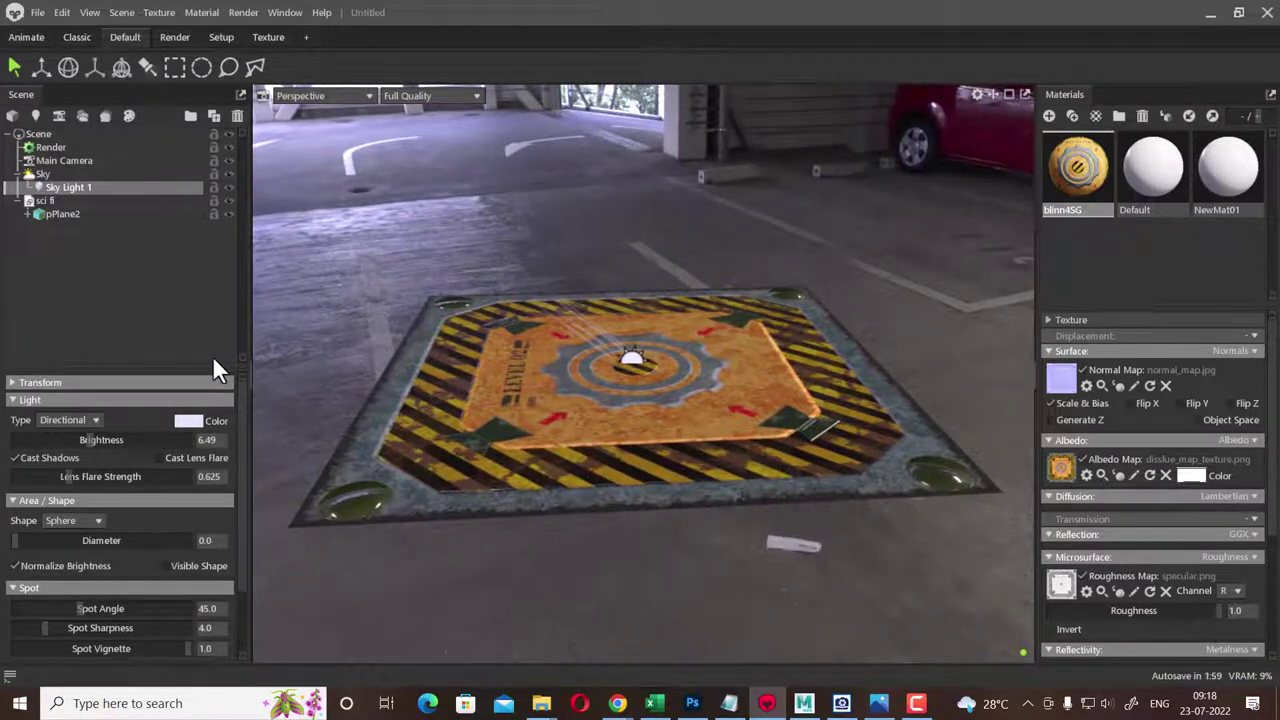
left_click(44, 67)
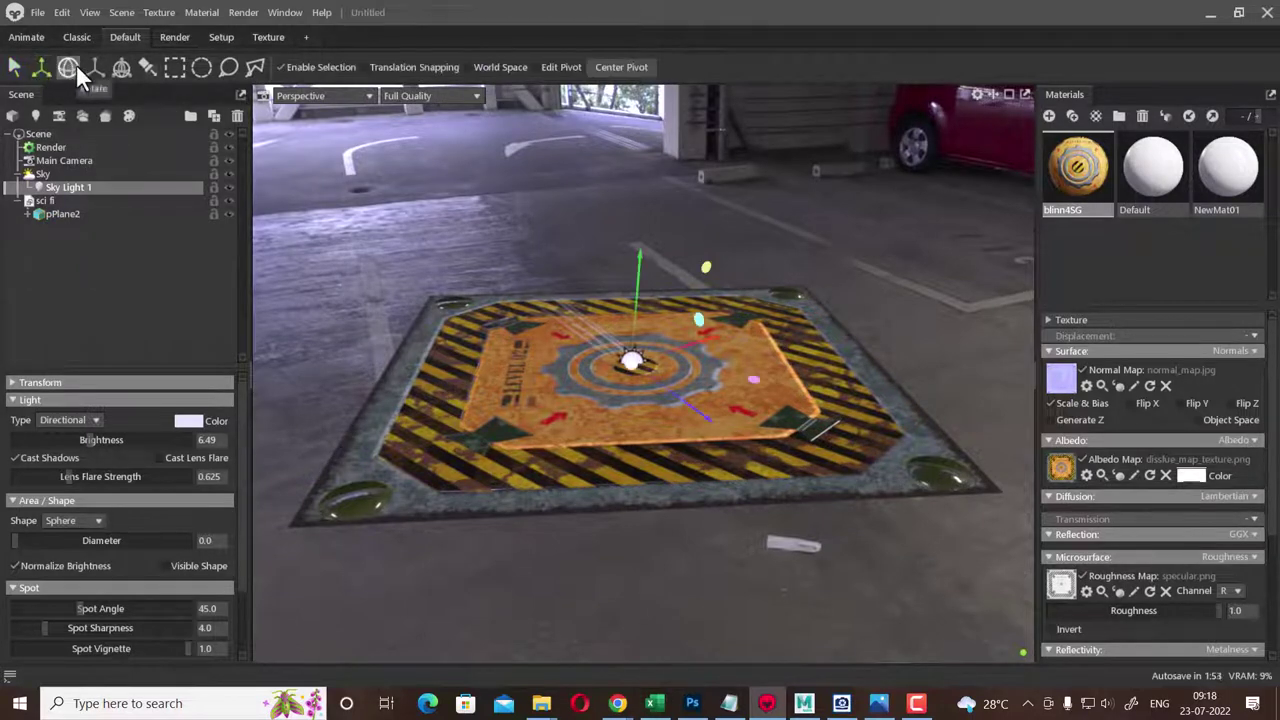
left_click(74, 65)
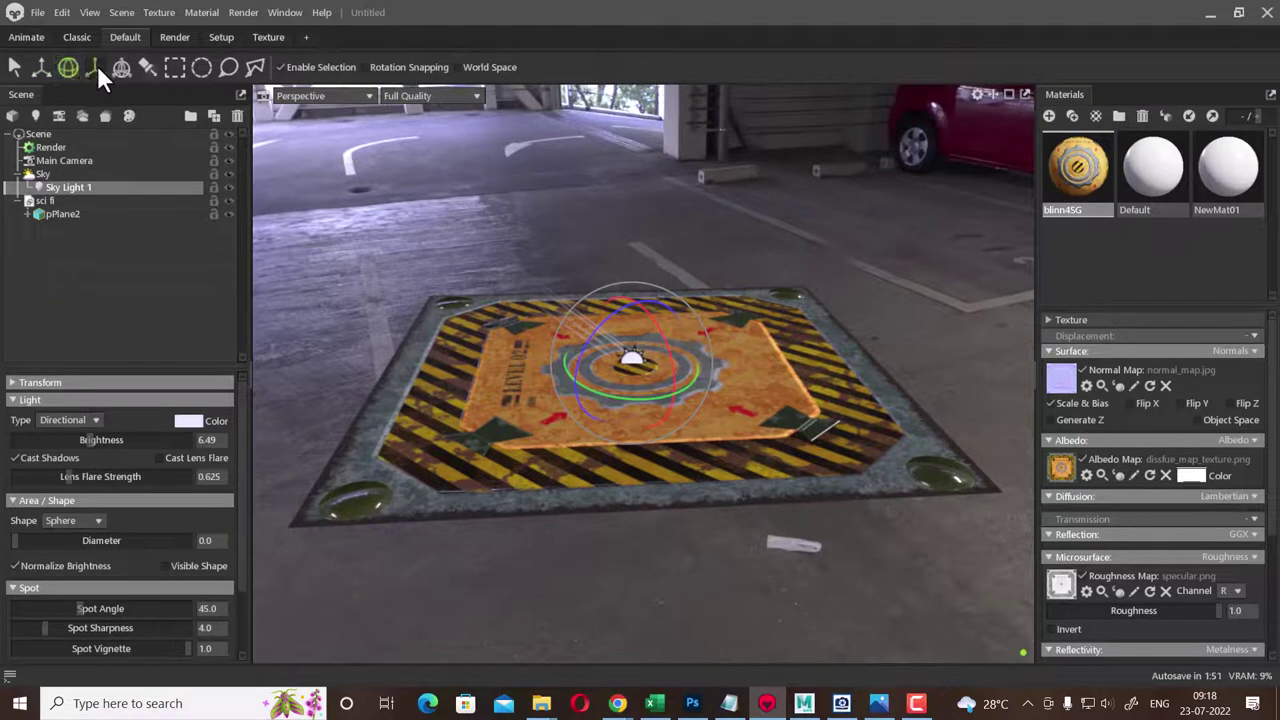
left_click(96, 66)
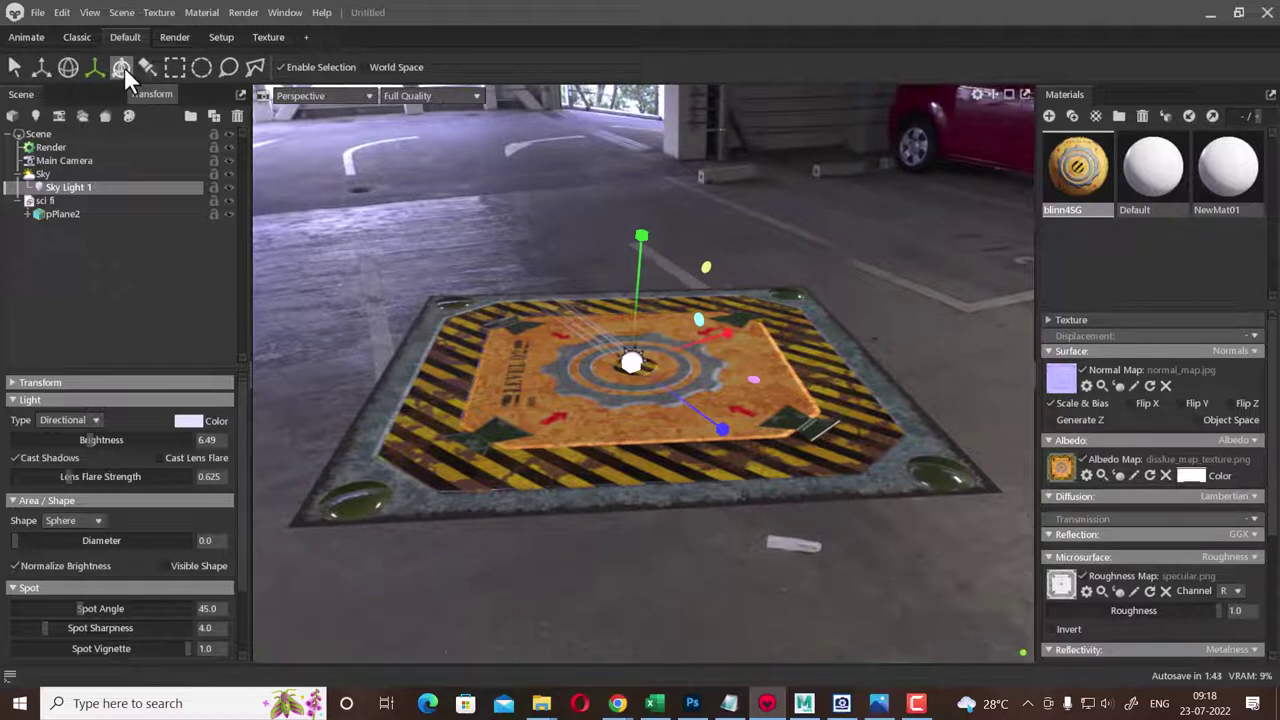
left_click(124, 66)
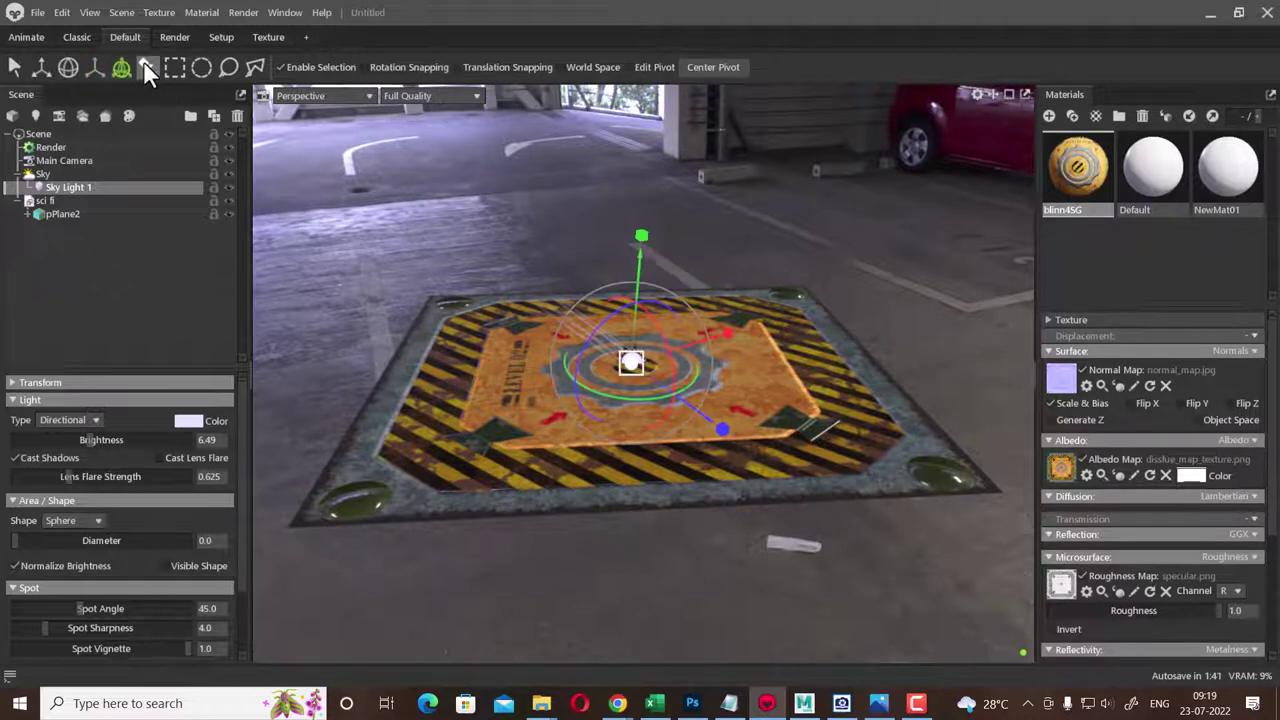
left_click(145, 63)
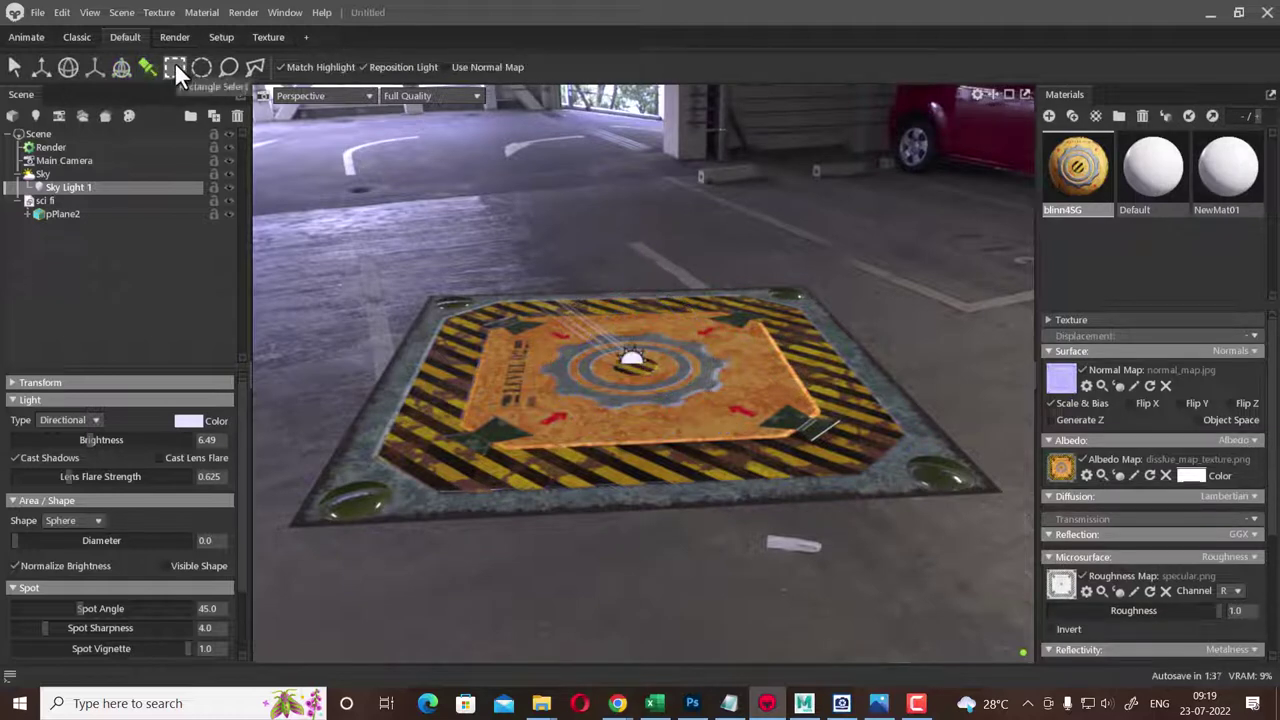
left_click(176, 71)
left_click_drag(380, 220, 551, 468)
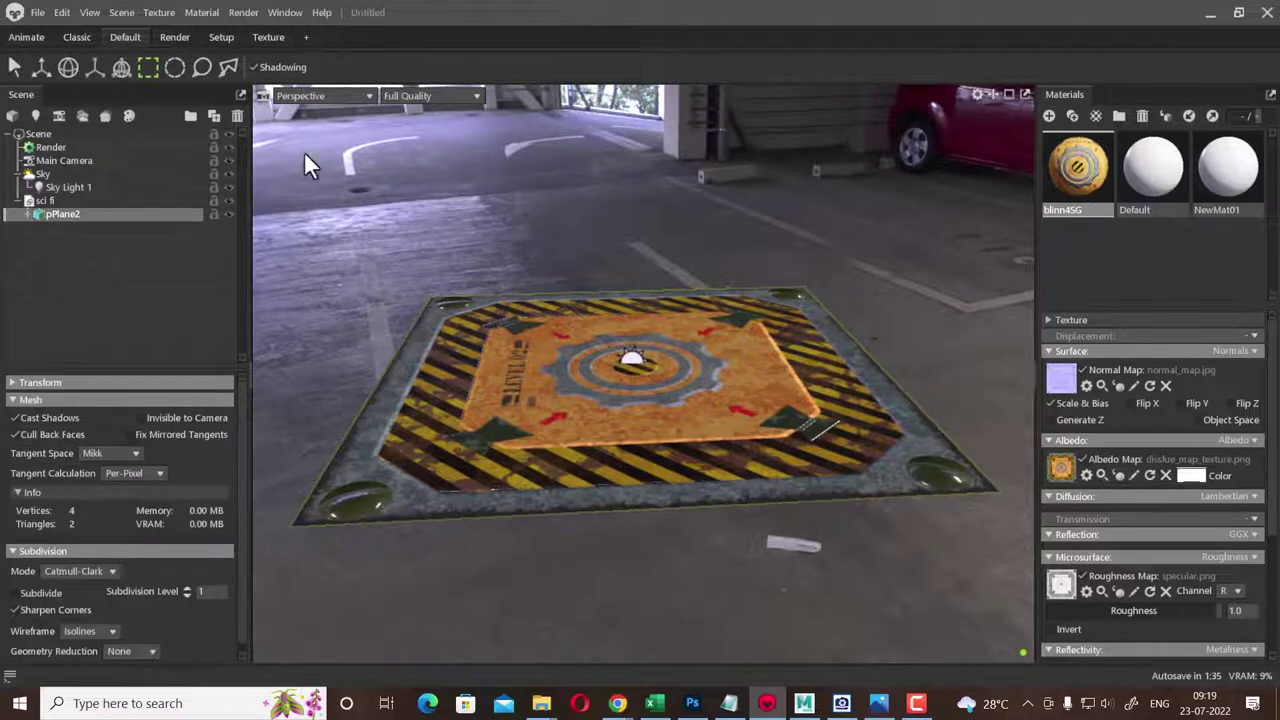
left_click(176, 67)
left_click_drag(530, 267, 643, 449)
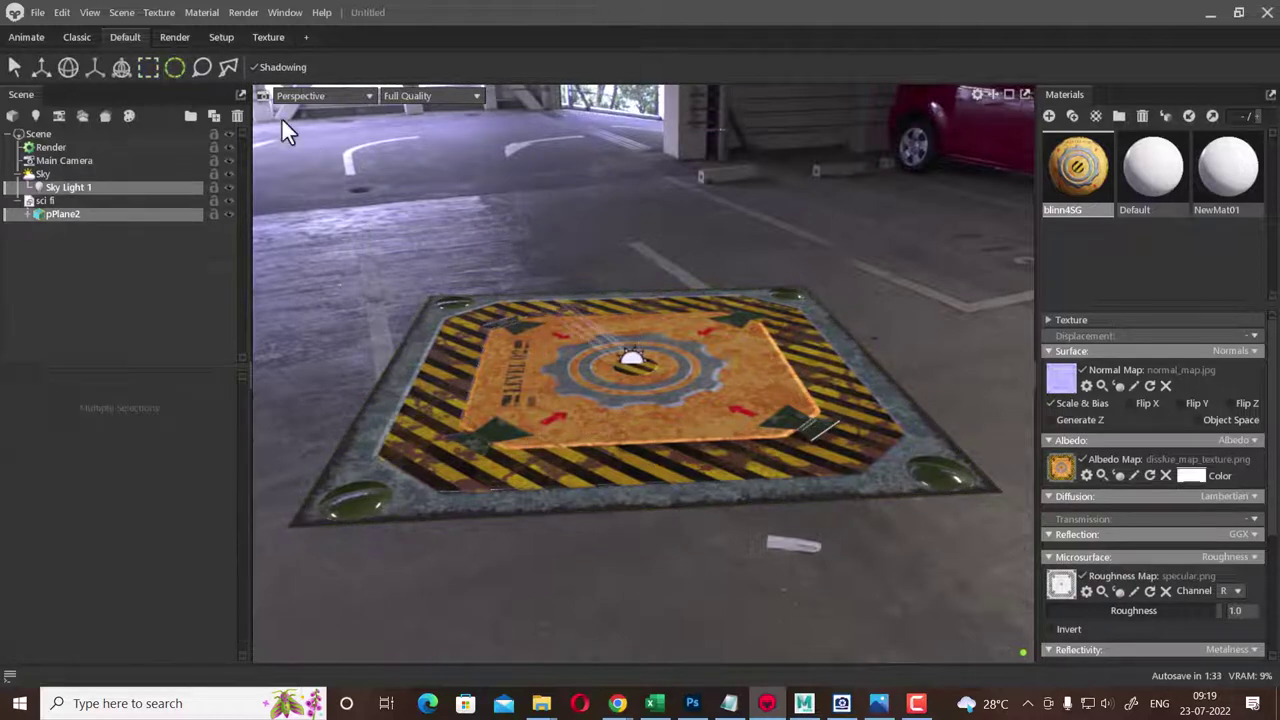
left_click(196, 70)
mouse_move(750, 238)
left_mouse_down()
mouse_move(271, 507)
mouse_move(680, 282)
left_mouse_up()
mouse_move(415, 378)
left_mouse_down()
mouse_move(370, 390)
mouse_move(445, 363)
mouse_move(432, 380)
left_mouse_up()
- Add a spot light and Camera 1, plus trial fog and bake project objects
left_click(36, 115)
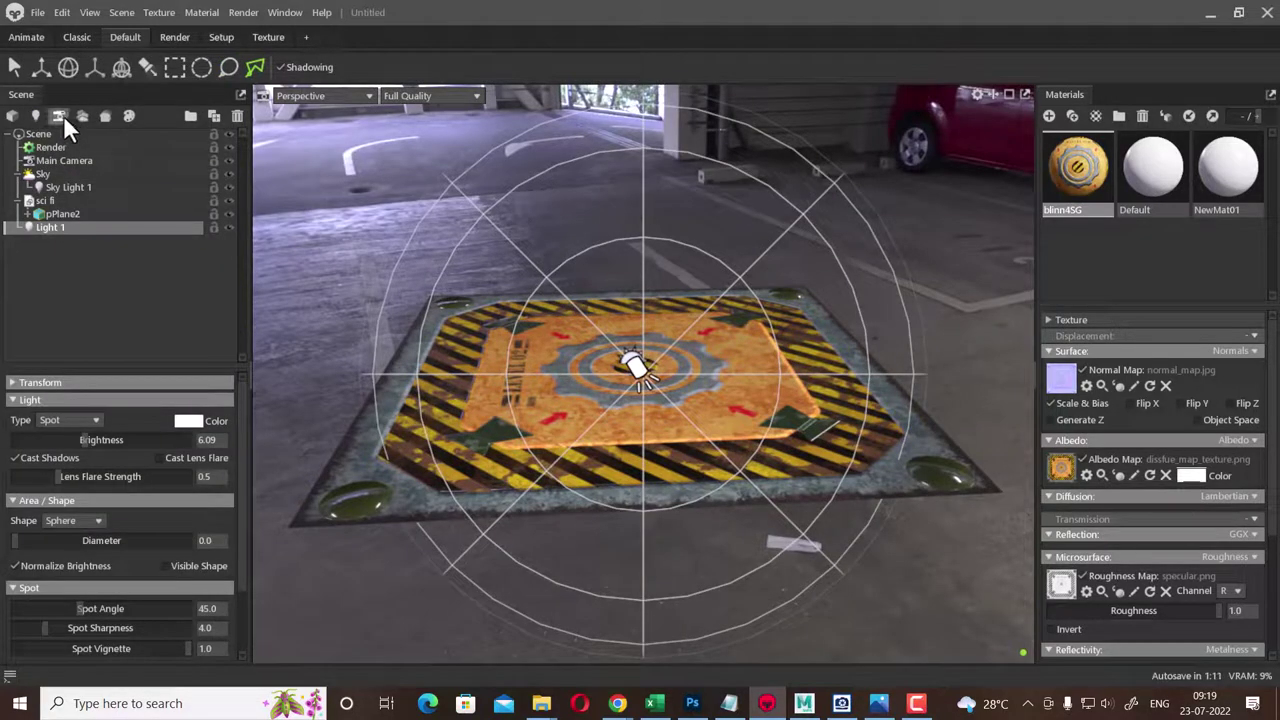
left_click(62, 116)
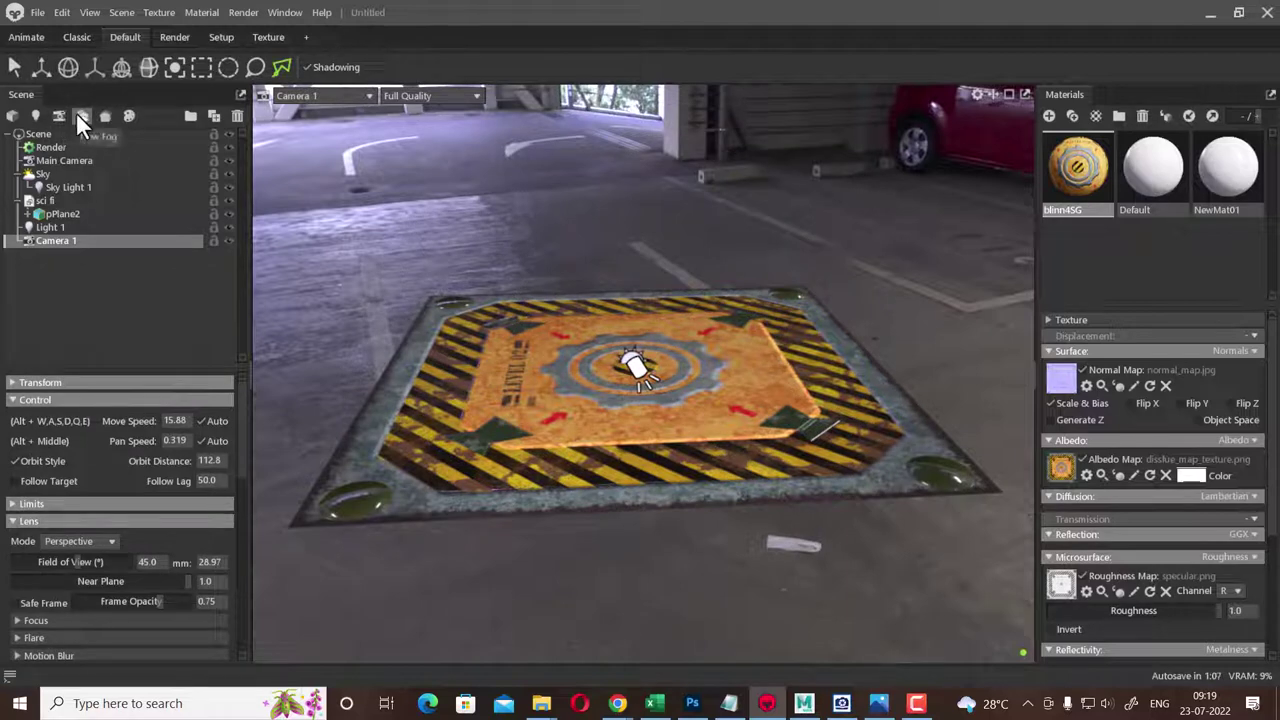
left_click(77, 113)
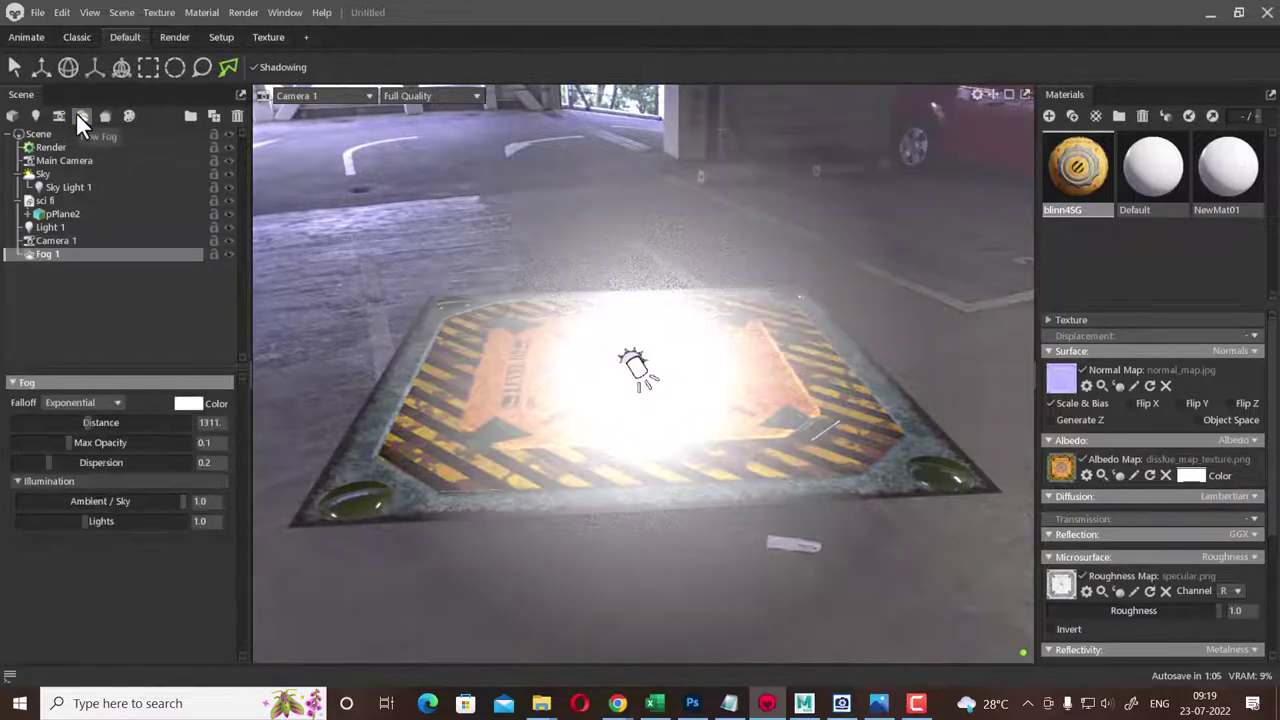
left_click(77, 113)
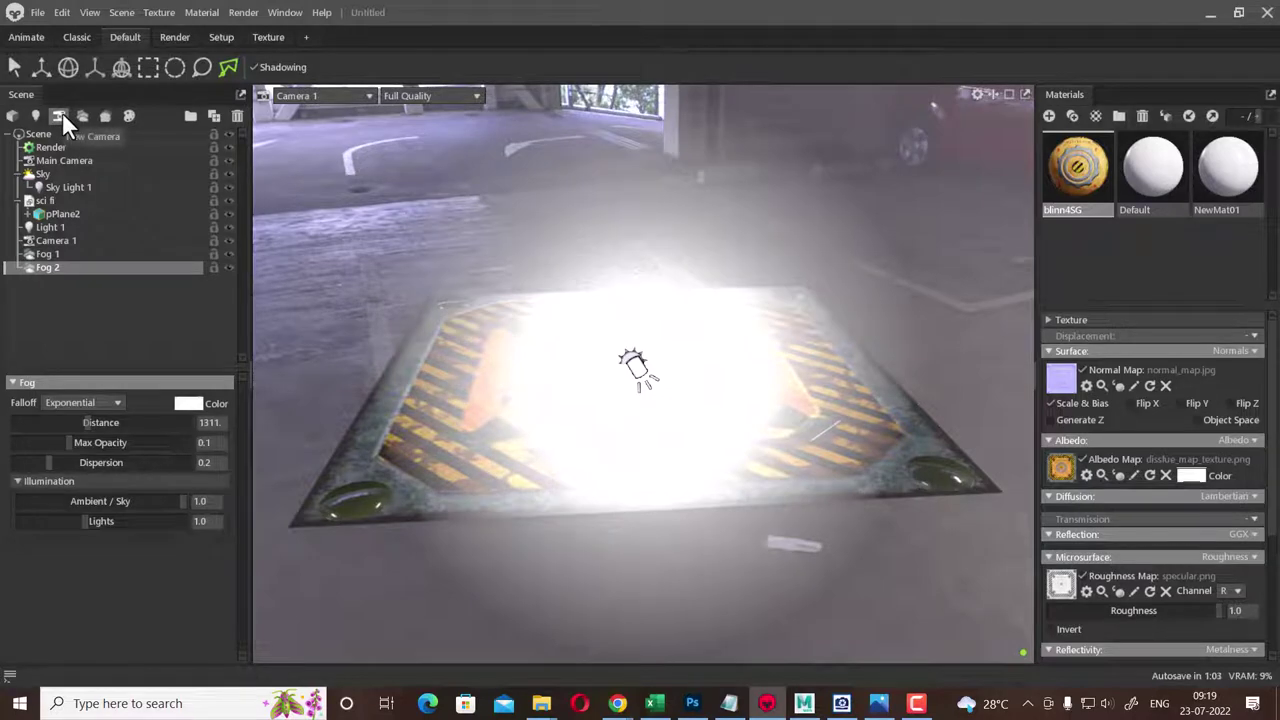
left_click(102, 115)
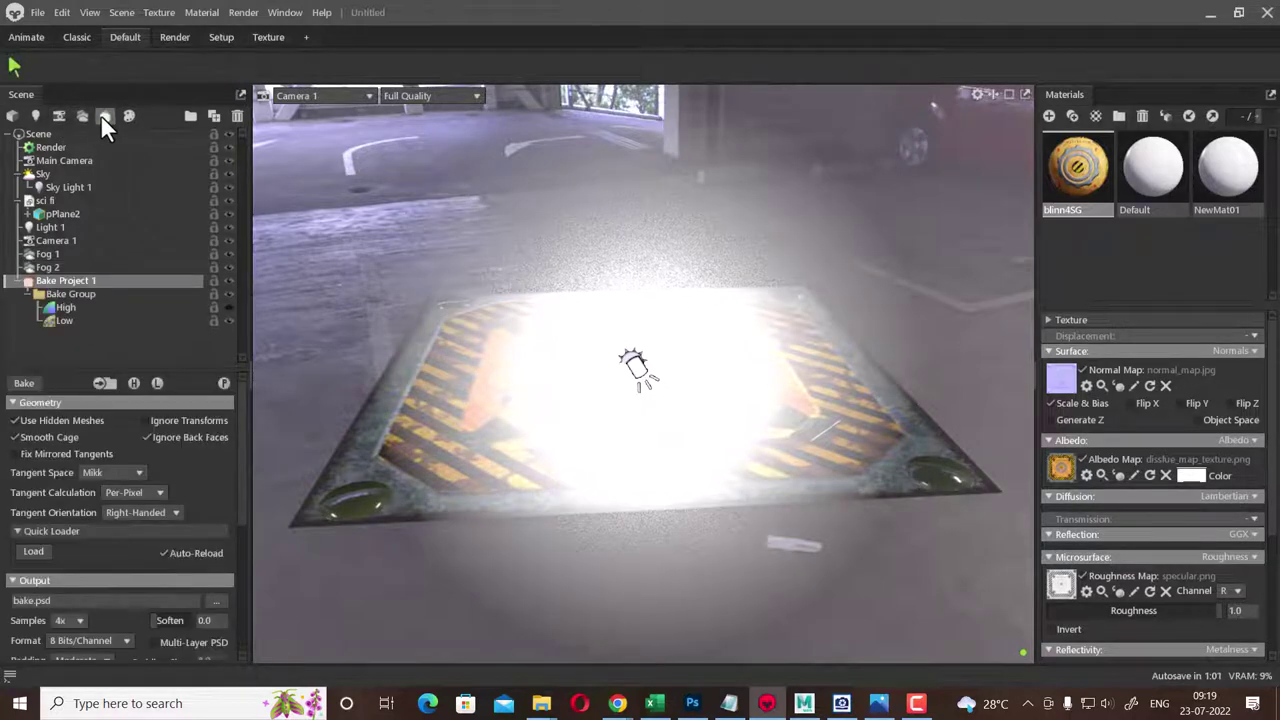
left_click(102, 115)
- Undo the extra fog and bake additions and show the Render layout with Main Camera and Perspective views
key("ctrl+z")
key("ctrl+z")
key("ctrl+z")
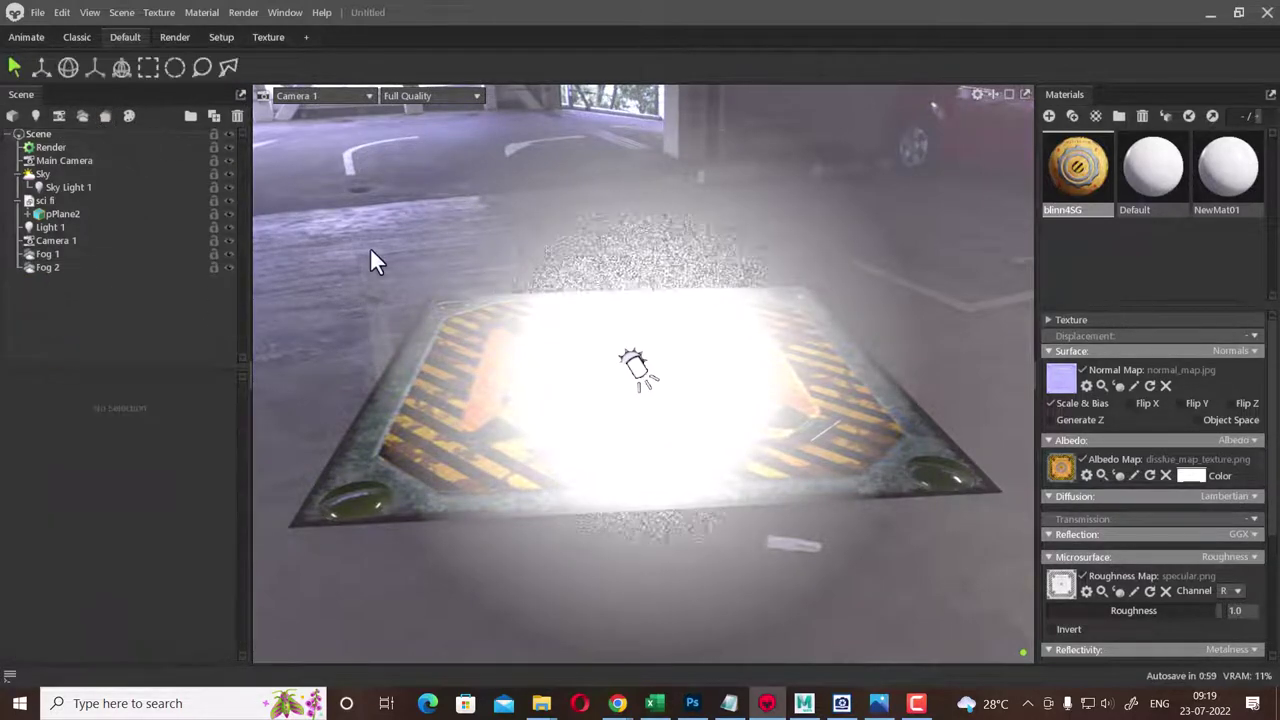
key("ctrl+z")
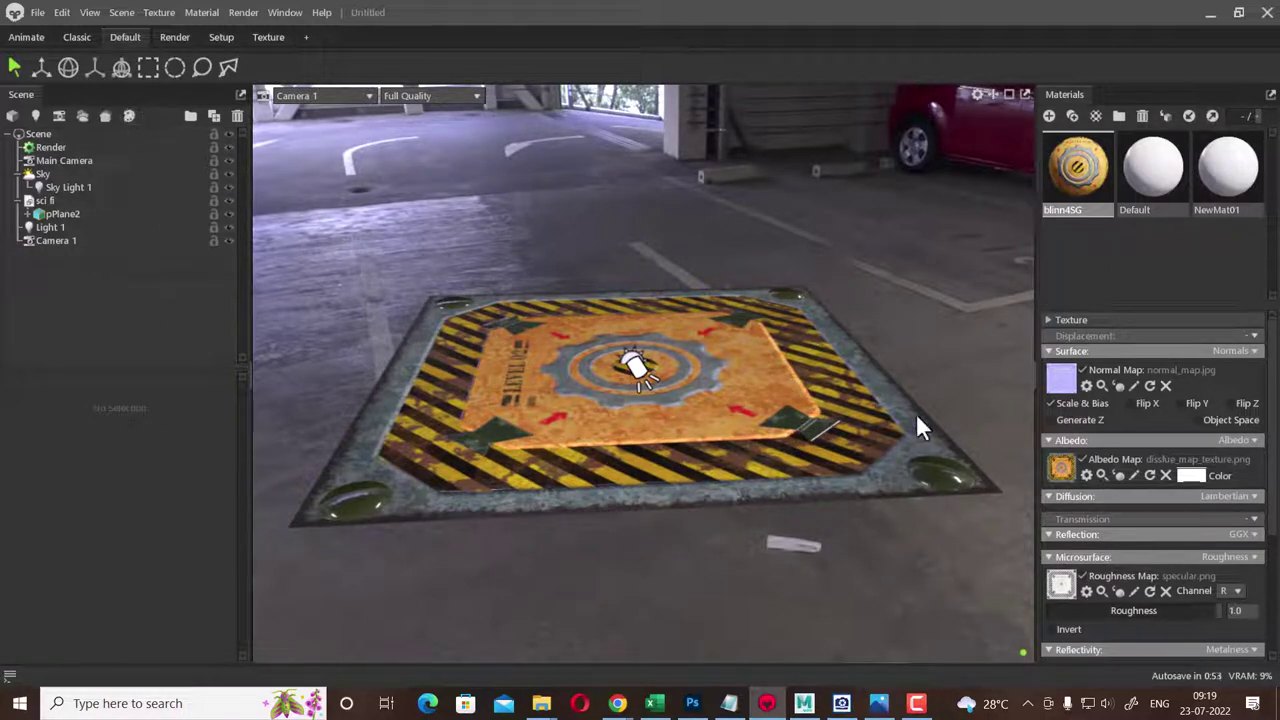
mouse_move(517, 338)
left_mouse_down()
mouse_move(516, 453)
mouse_move(484, 436)
mouse_move(551, 296)
mouse_move(566, 378)
mouse_move(656, 296)
mouse_move(841, 266)
mouse_move(807, 279)
mouse_move(743, 268)
mouse_move(771, 277)
left_mouse_up()
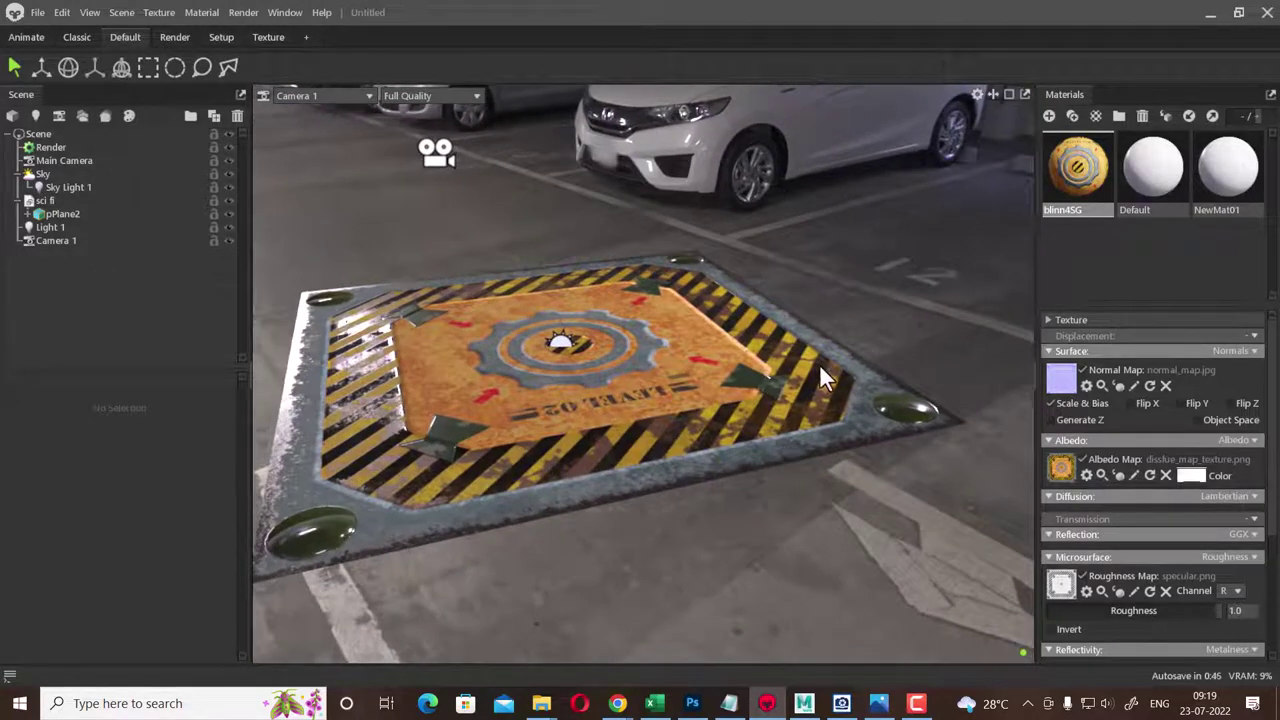
left_click(177, 39)
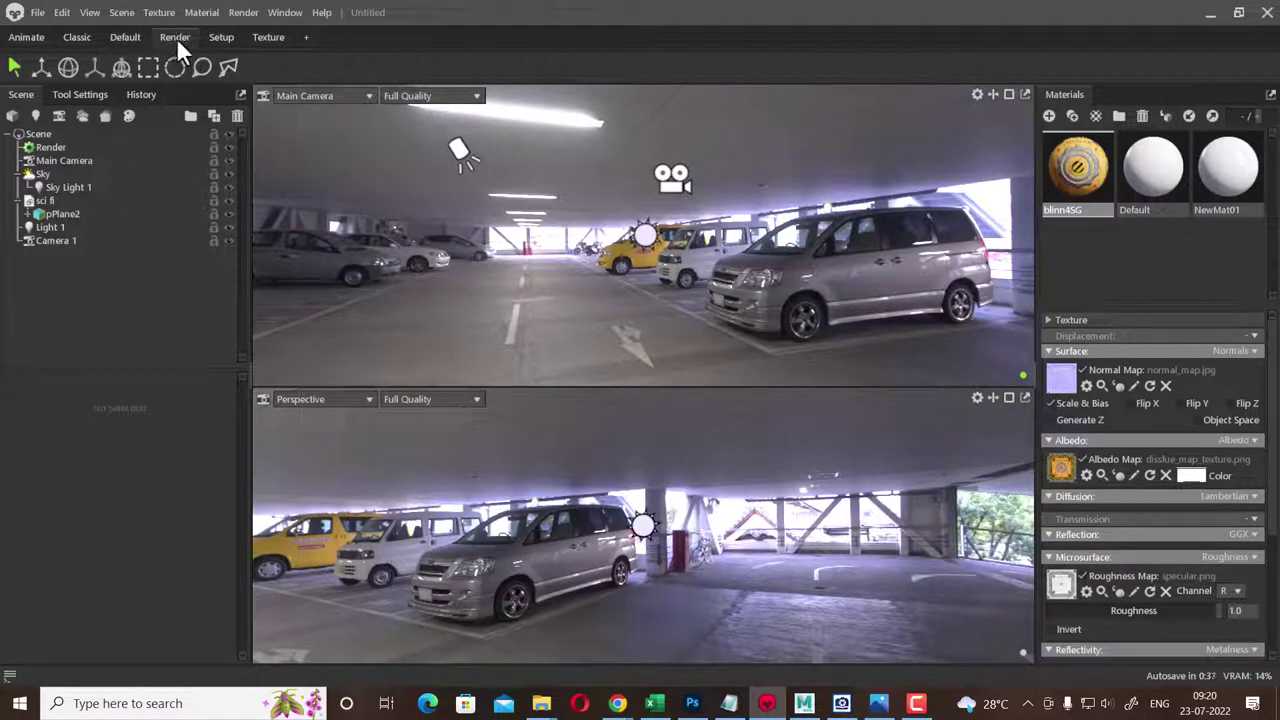
- Cycle through the Animate, Classic, Default and Render layouts, ending on the four-view Setup layout
left_click(26, 38)
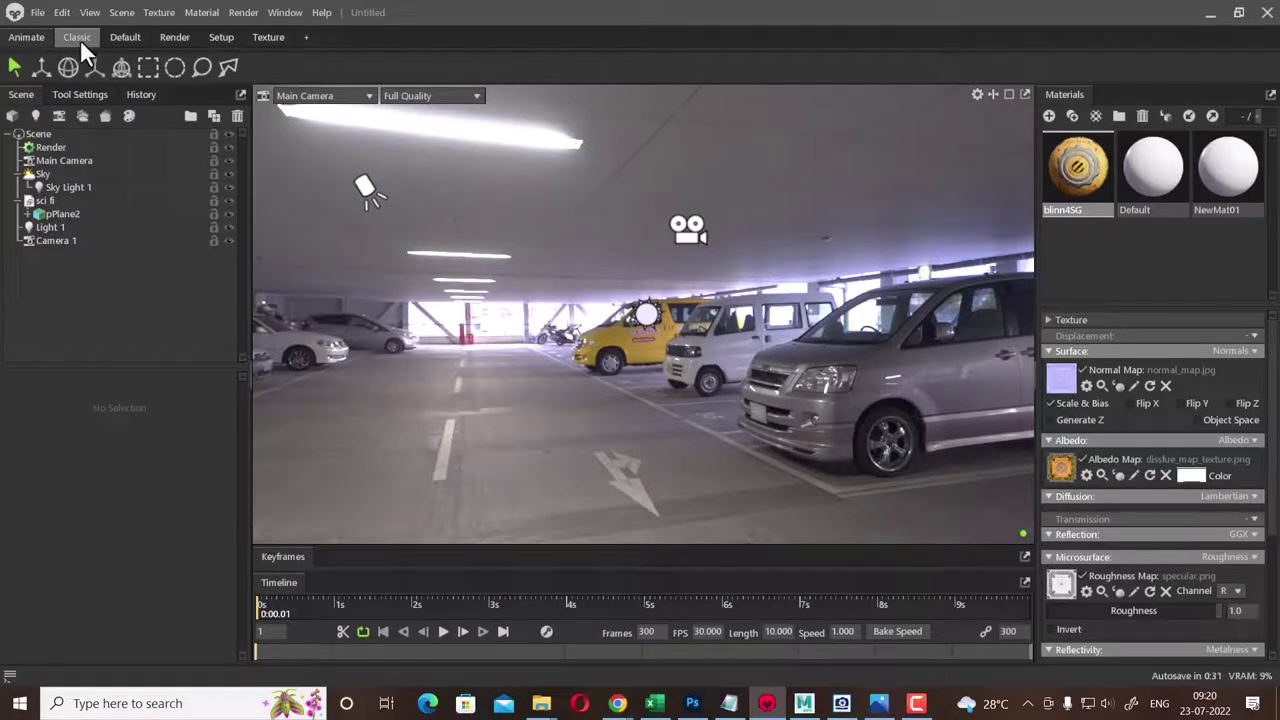
left_click(77, 37)
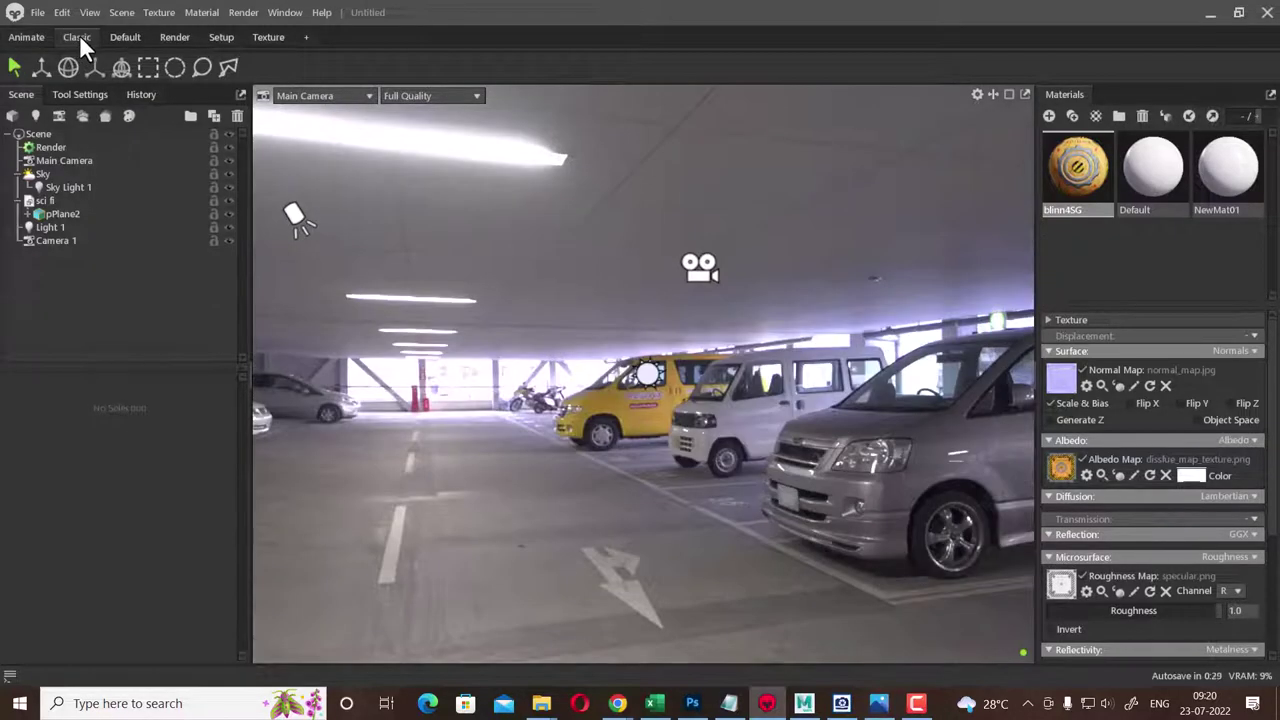
left_click(126, 37)
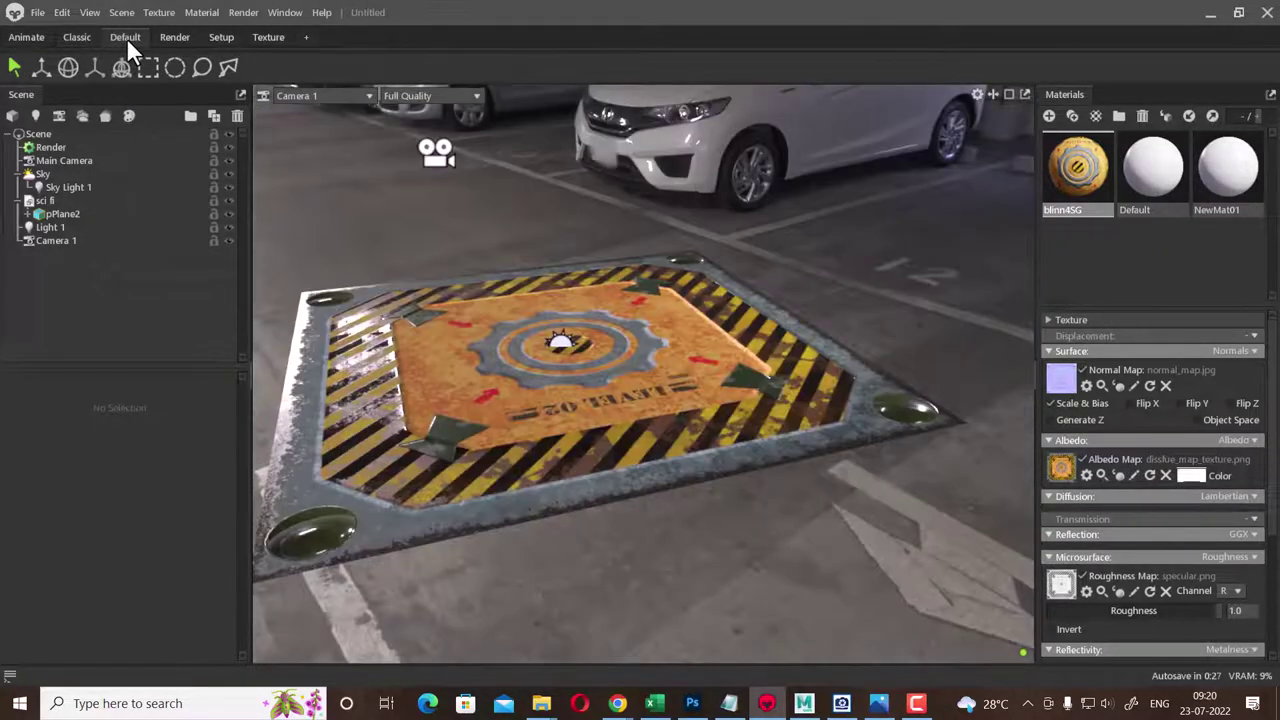
left_click(174, 38)
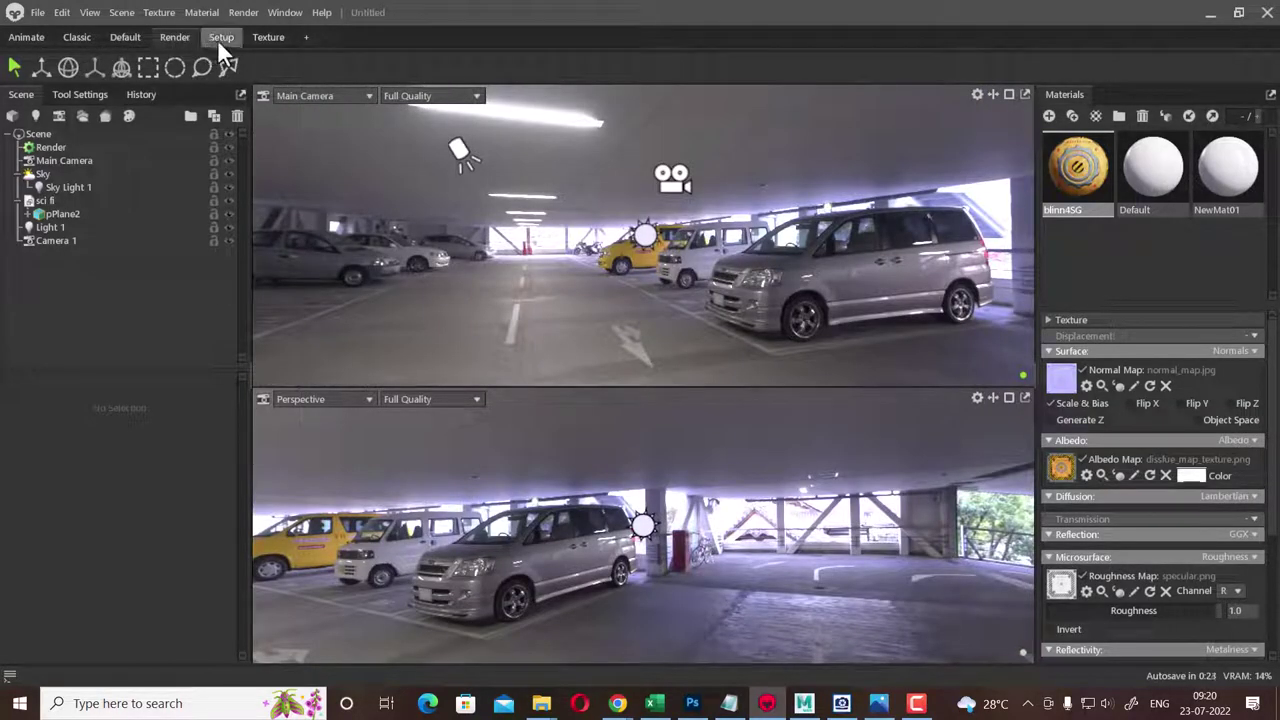
left_click(215, 37)
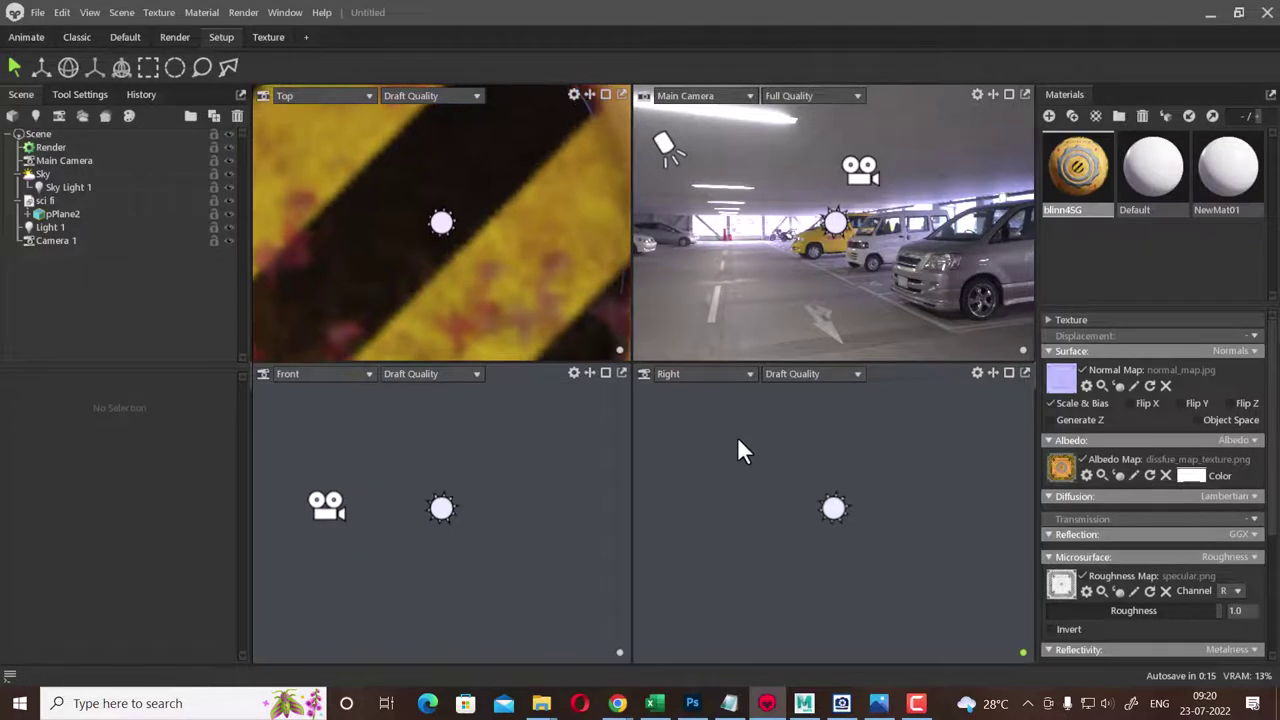
- Switch the Right view to Full Quality, then return it to Draft Quality
left_click(819, 376)
left_click(824, 388)
left_click(826, 372)
left_click(825, 402)
scroll(473, 219, "down", 2)
scroll(521, 271, "down", 2)
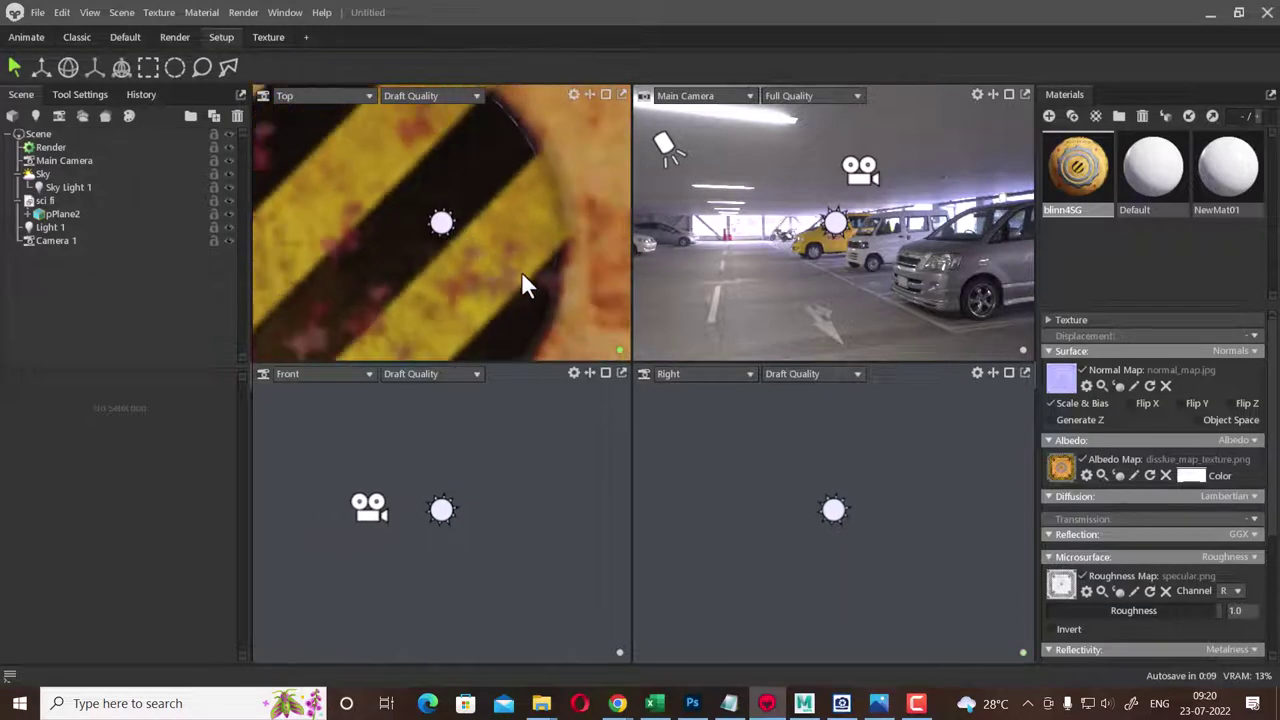
scroll(494, 217, "down", 2)
scroll(503, 208, "down", 2)
scroll(505, 222, "down", 2)
- Select the floor plane and try wireframe, then gray shading in the Top view
scroll(510, 230, "down", 2)
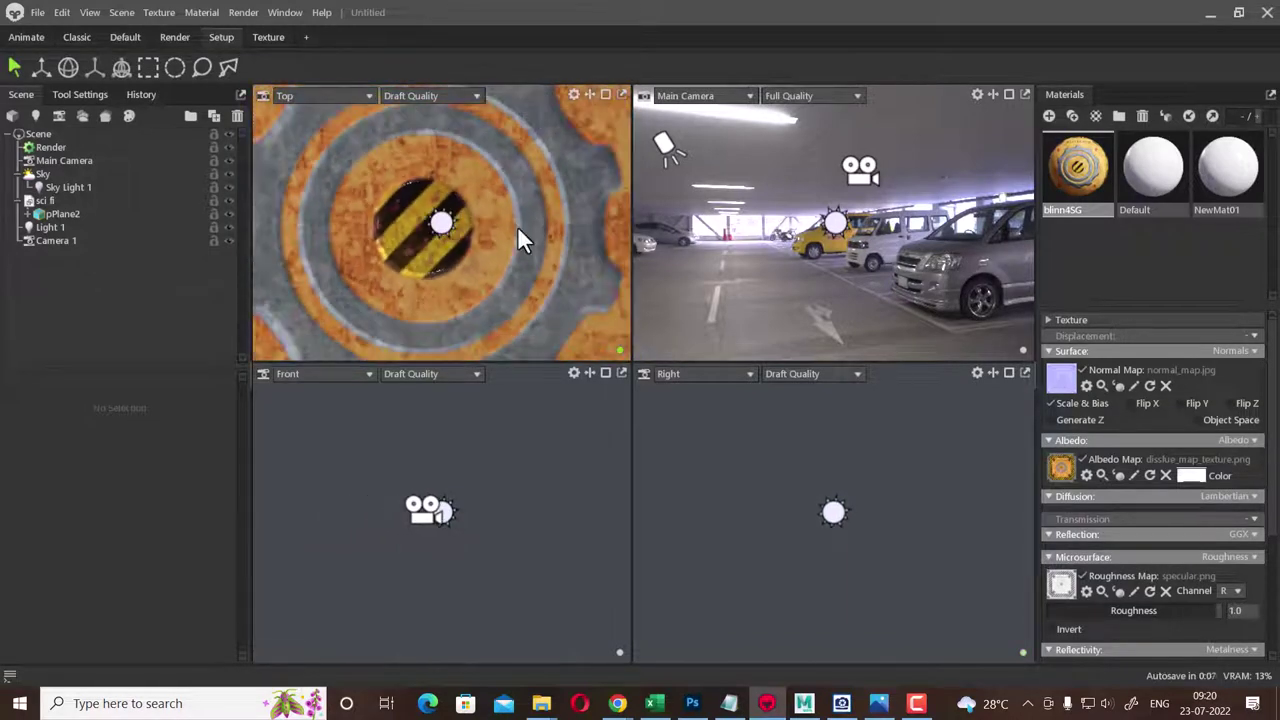
left_click(797, 96)
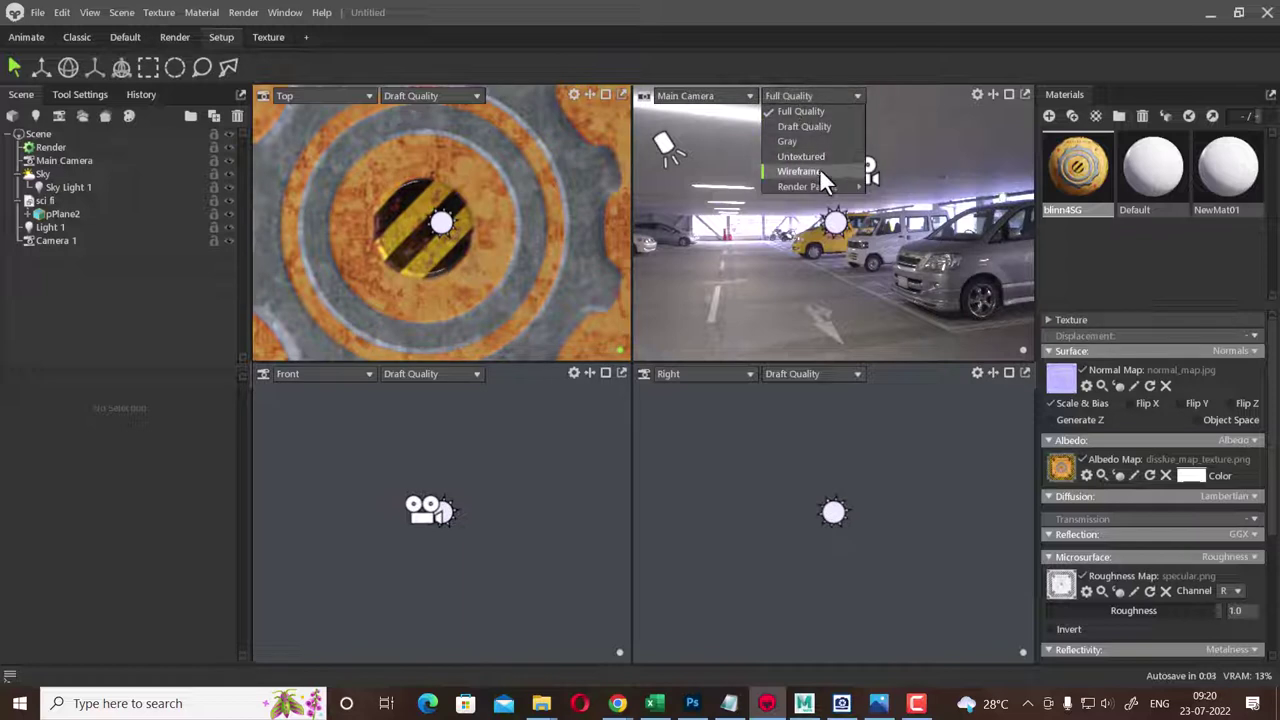
mouse_move(798, 186)
left_click(515, 211)
left_click(415, 95)
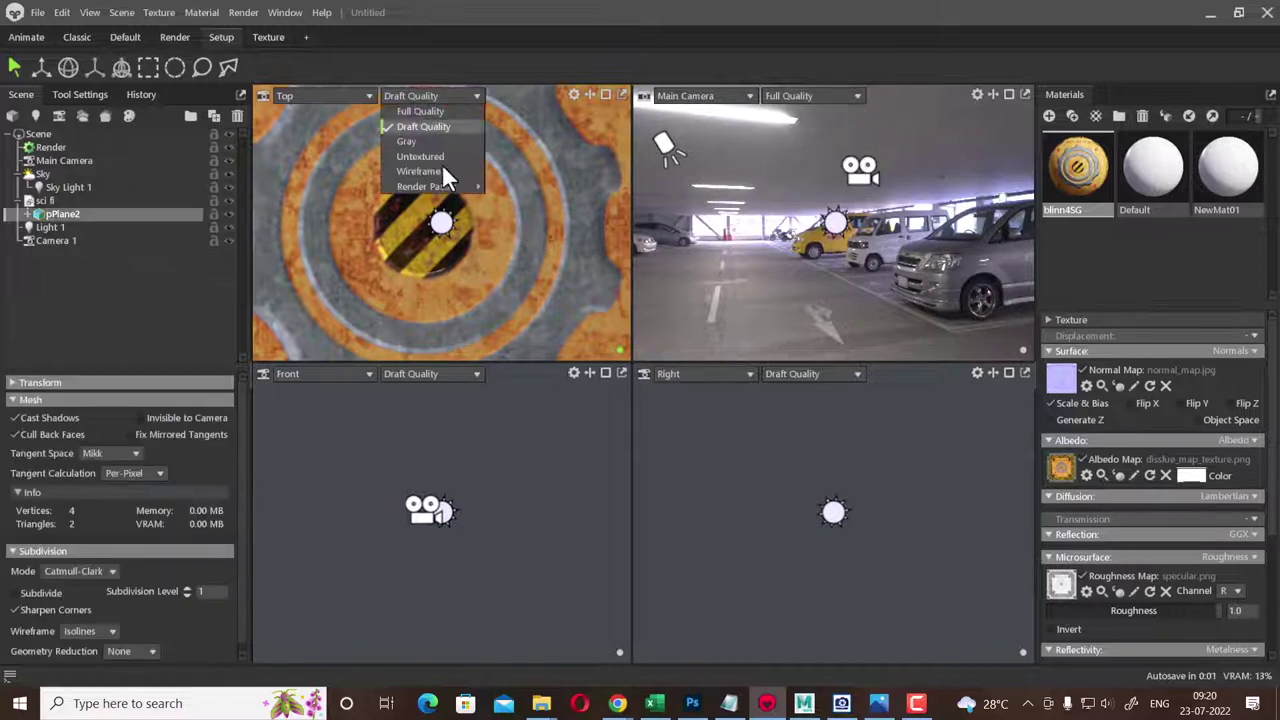
left_click(420, 172)
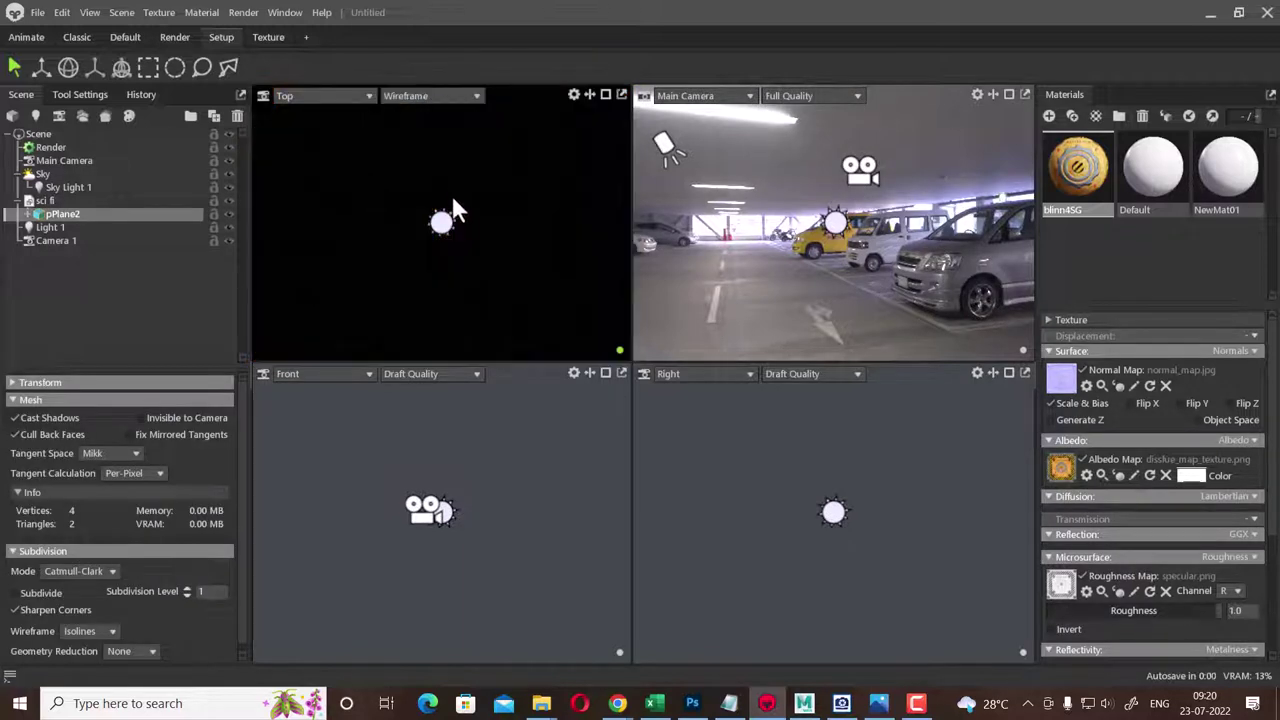
left_click(463, 98)
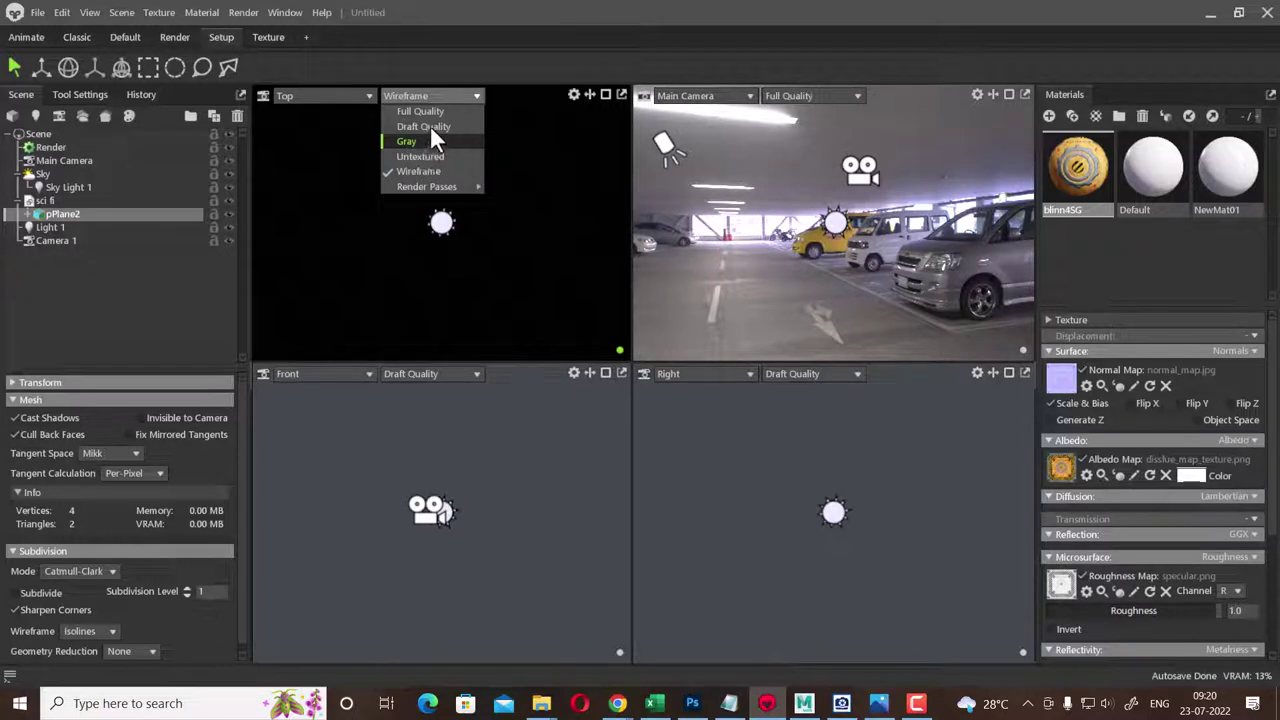
left_click(424, 141)
- Set the Top view to Full Quality and open its list of camera views
scroll(473, 205, "down", 2)
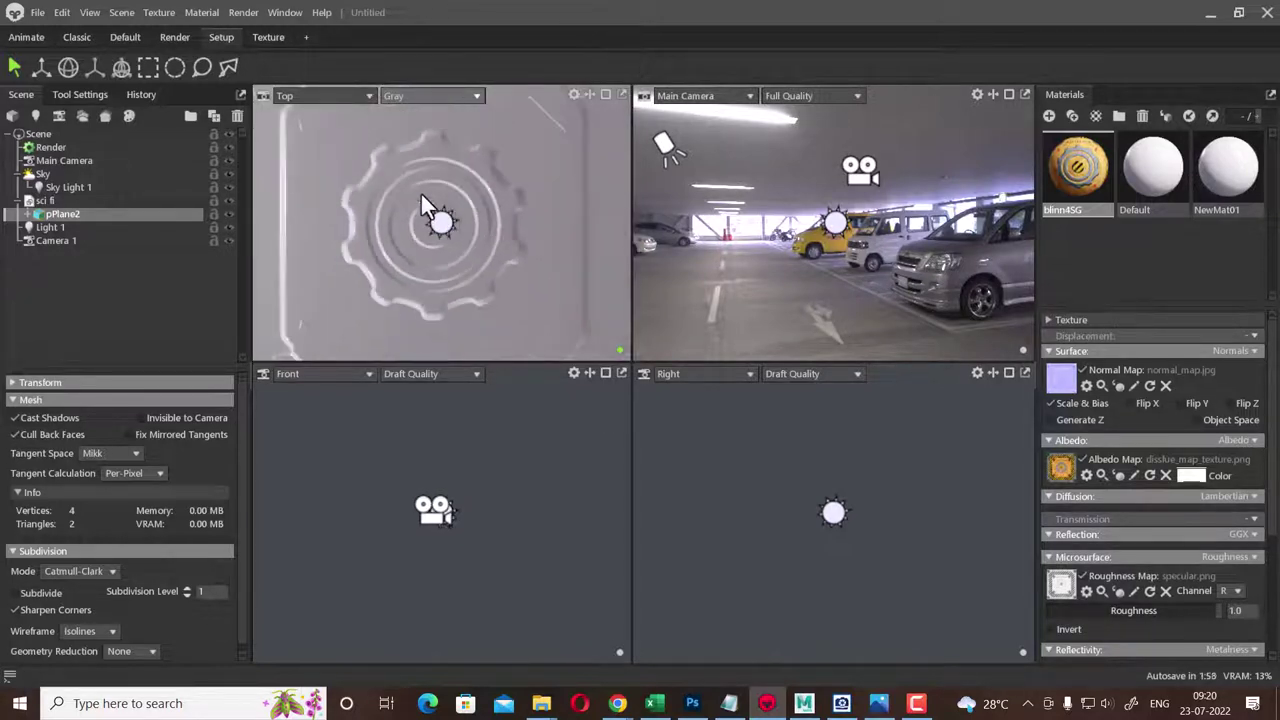
scroll(420, 191, "down", 3)
scroll(425, 220, "down", 2)
left_click(440, 95)
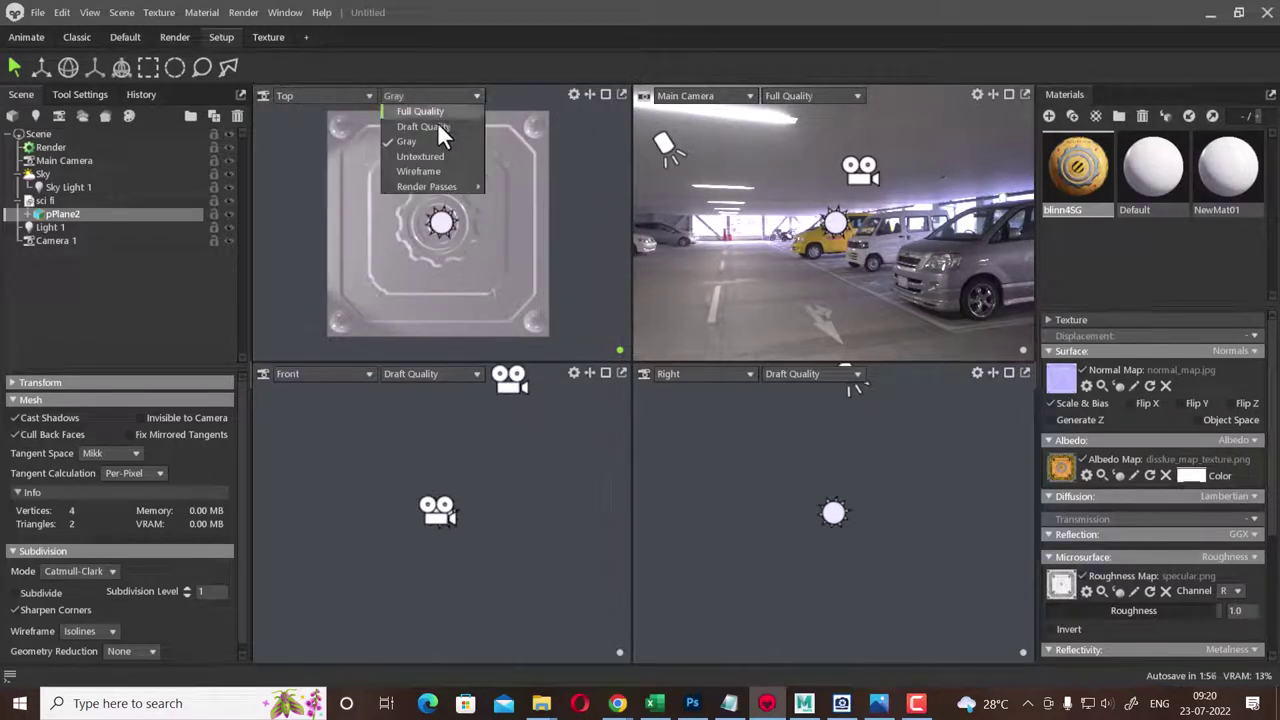
left_click(437, 126)
left_click(438, 92)
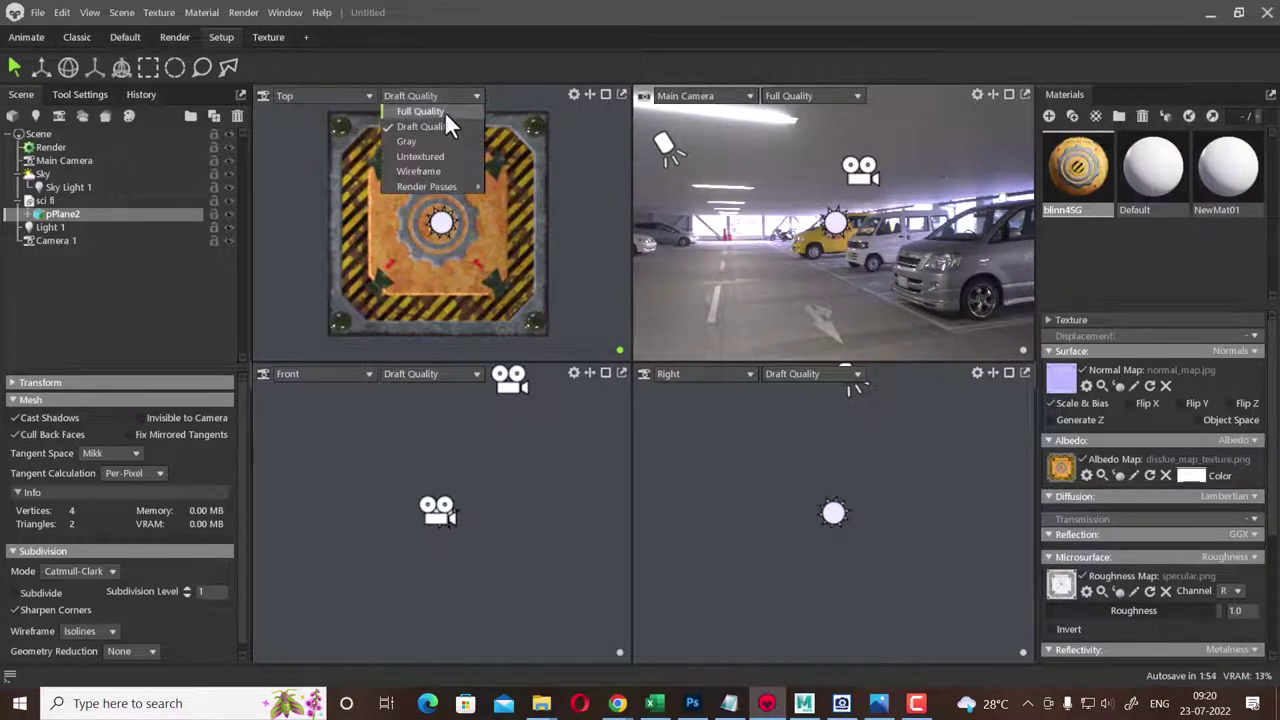
left_click(445, 111)
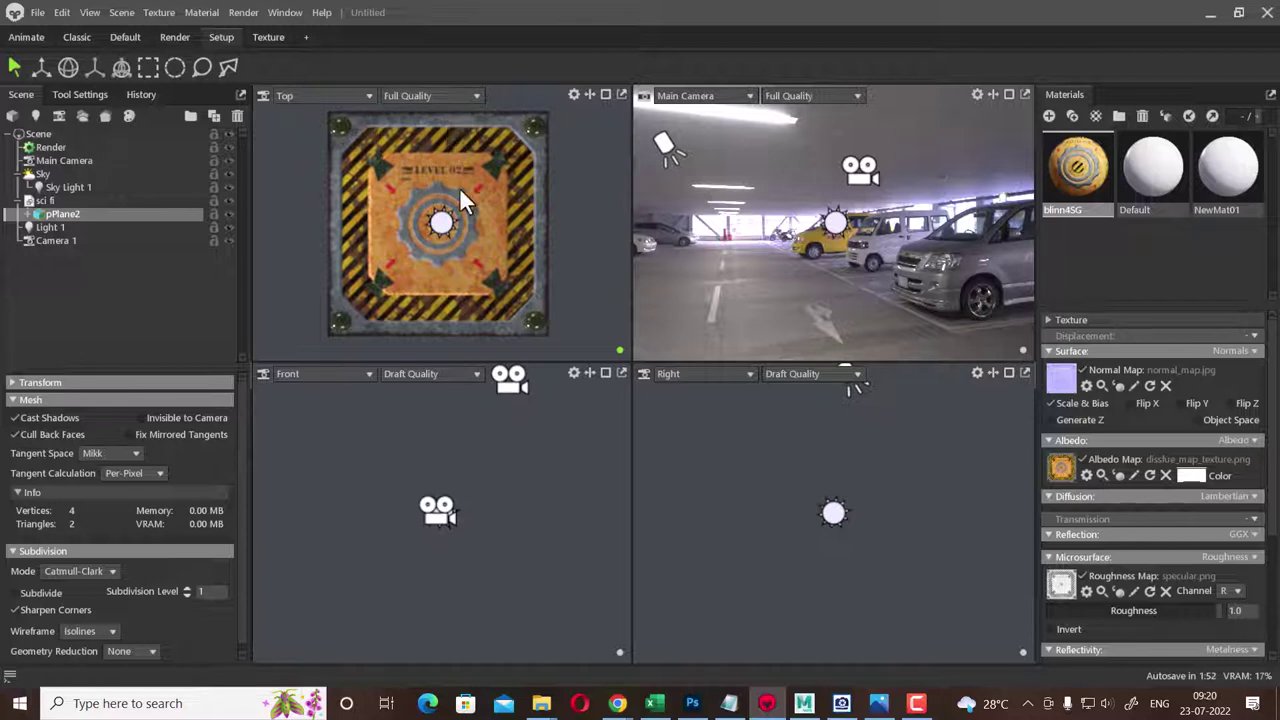
left_click(344, 98)
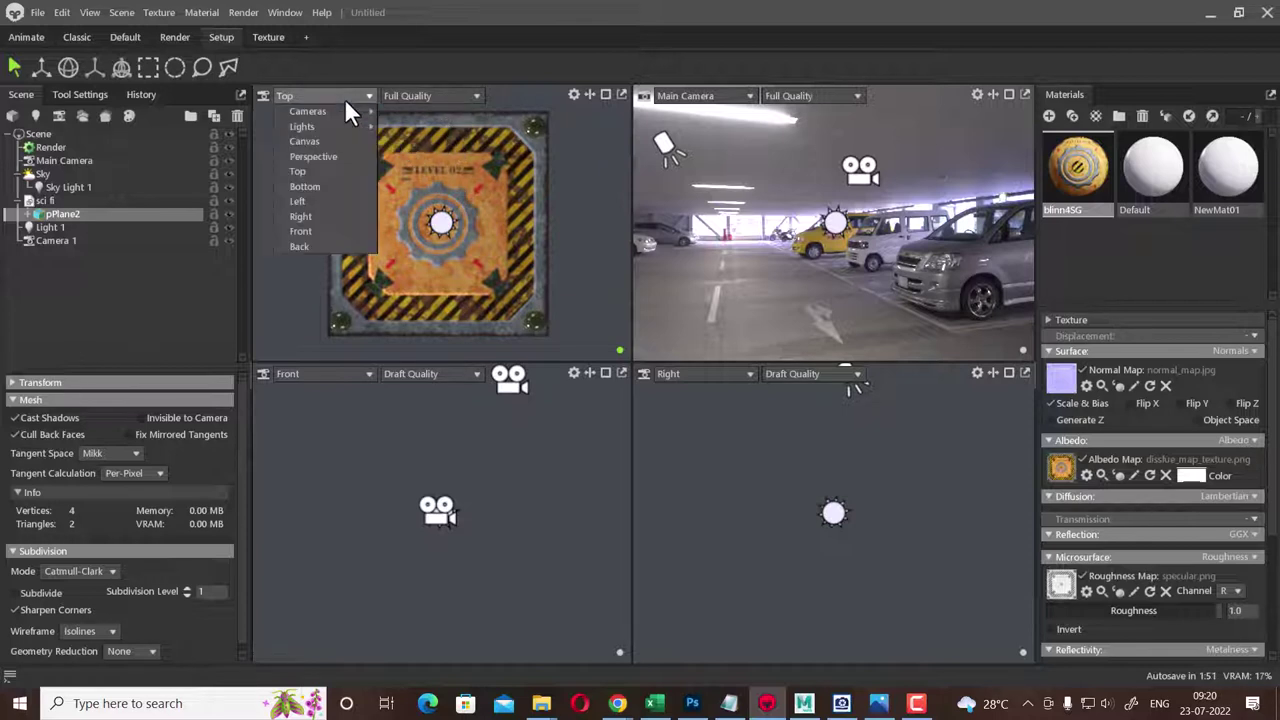
- Switch the viewport to Perspective, zoom in on the panel and deselect the plane
left_click(329, 153)
scroll(518, 205, "up", 1)
scroll(523, 205, "up", 1)
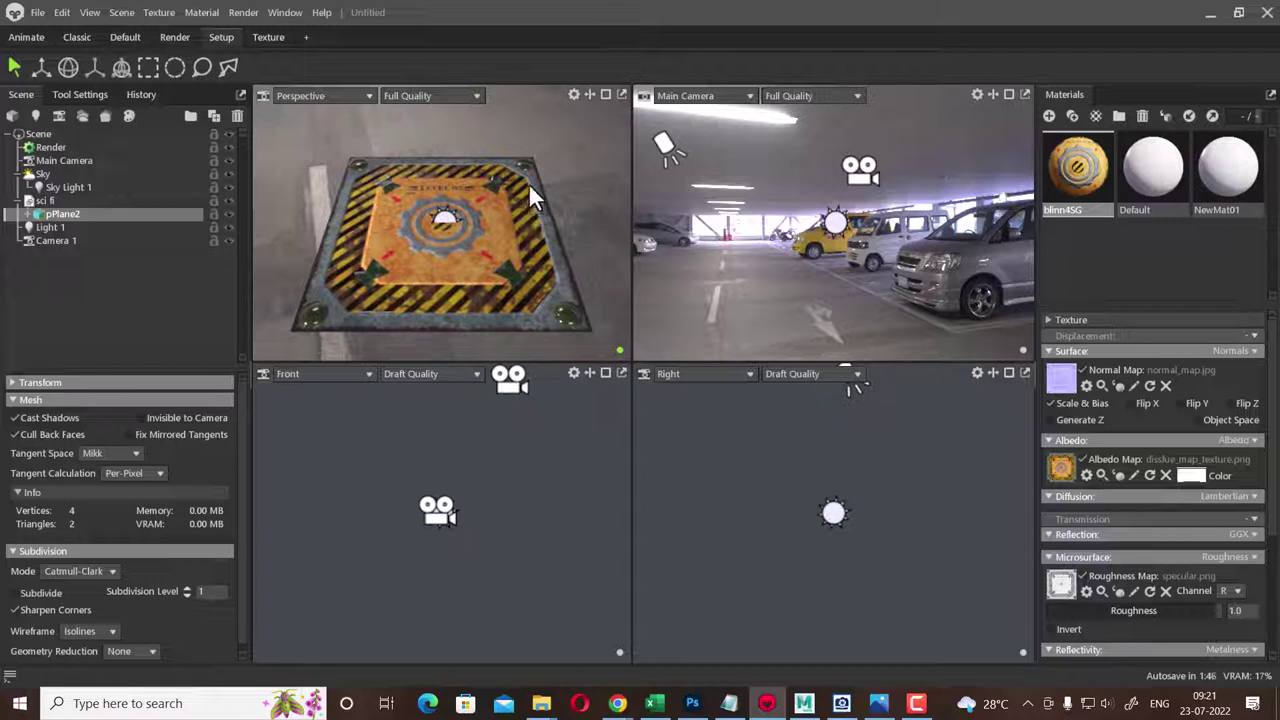
scroll(527, 165, "up", 1)
left_click(533, 152)
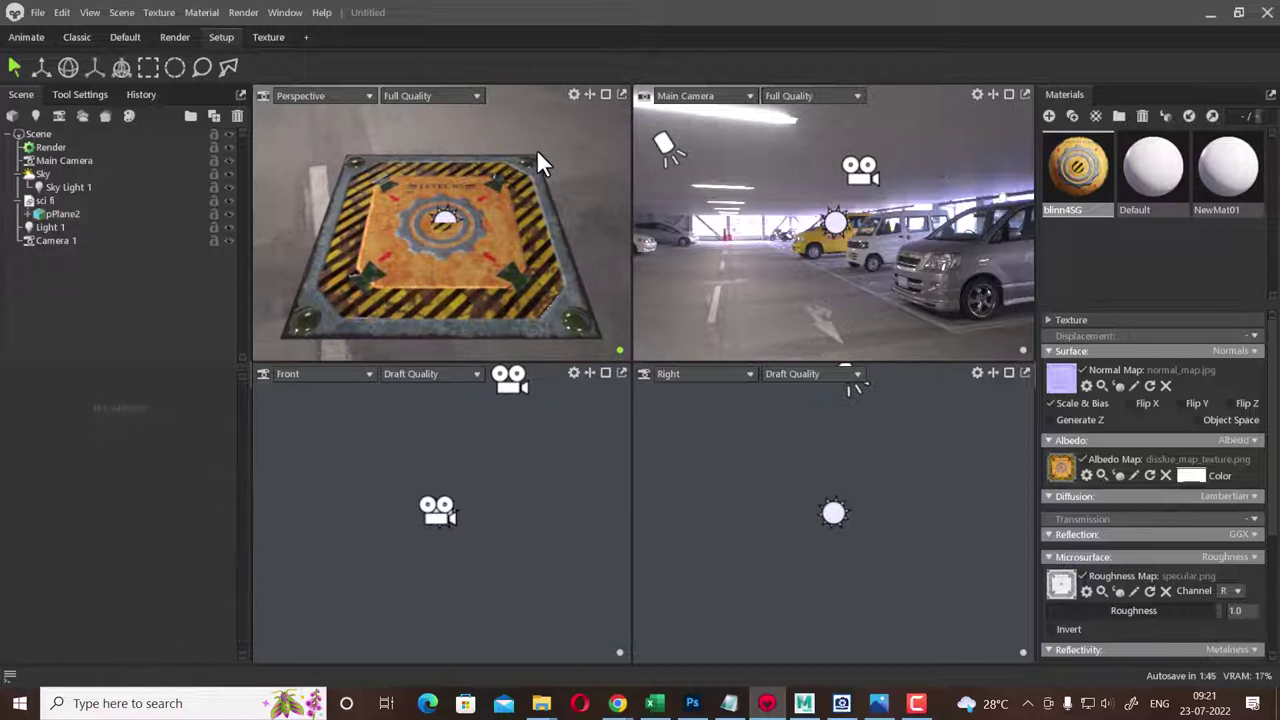
- Pop the Perspective view into a floating window, then reposition, enlarge and re-centre it
left_click(620, 90)
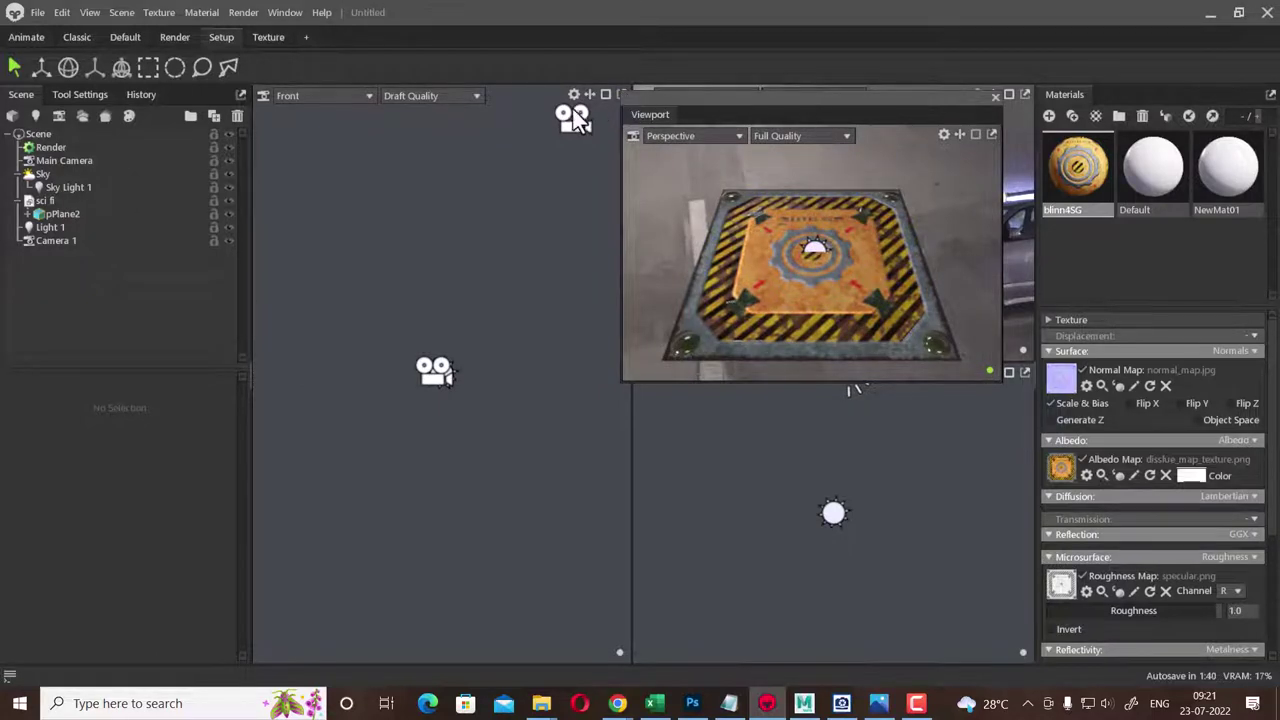
left_click_drag(769, 110, 540, 164)
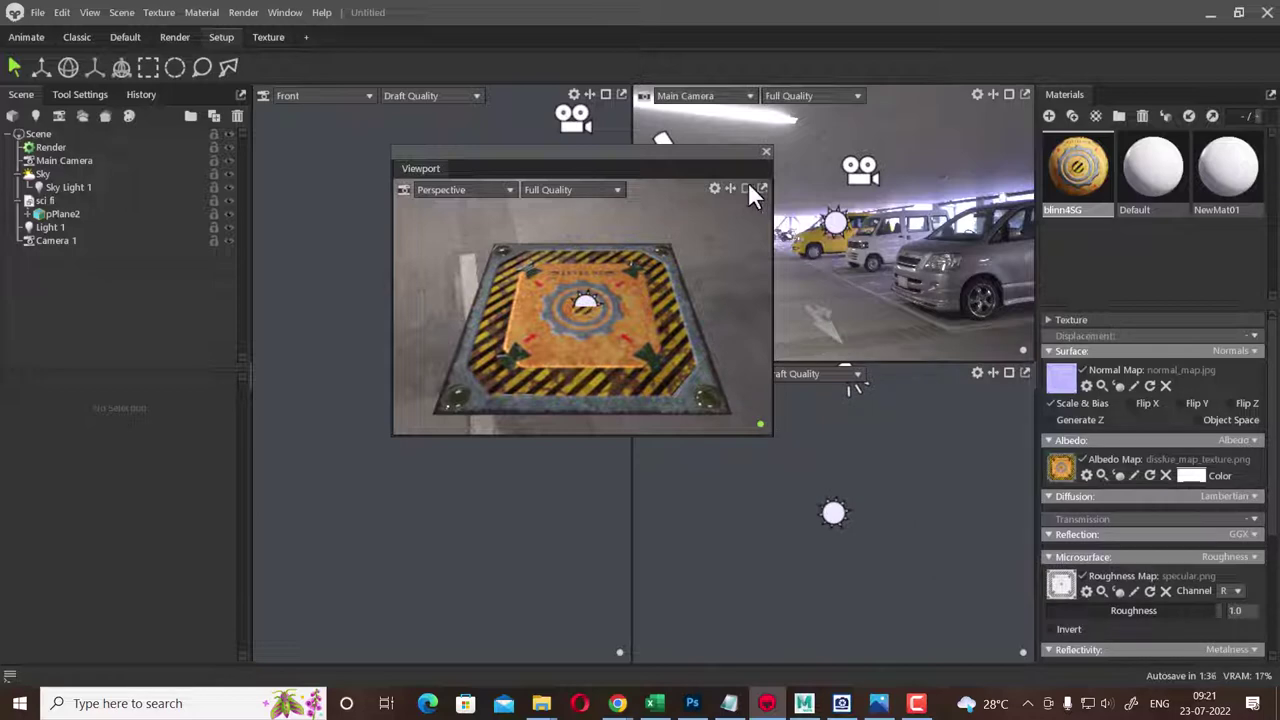
left_click_drag(738, 166, 637, 148)
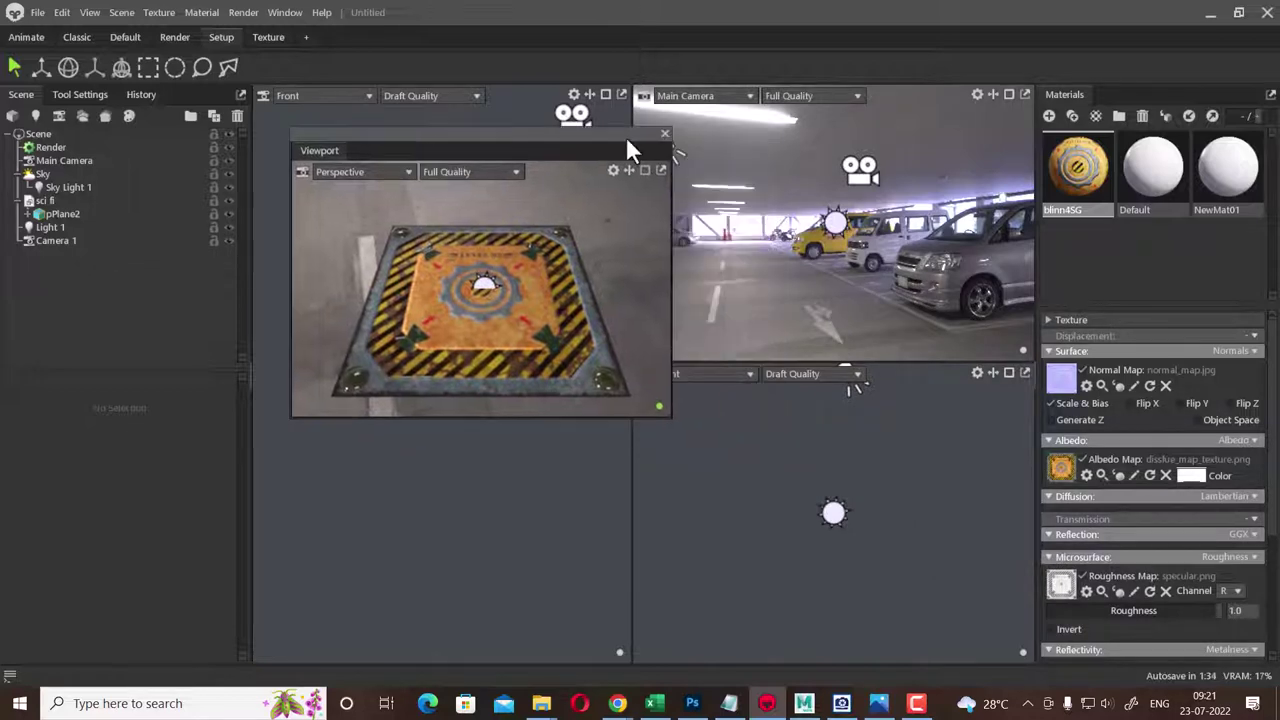
left_click_drag(669, 416, 1043, 673)
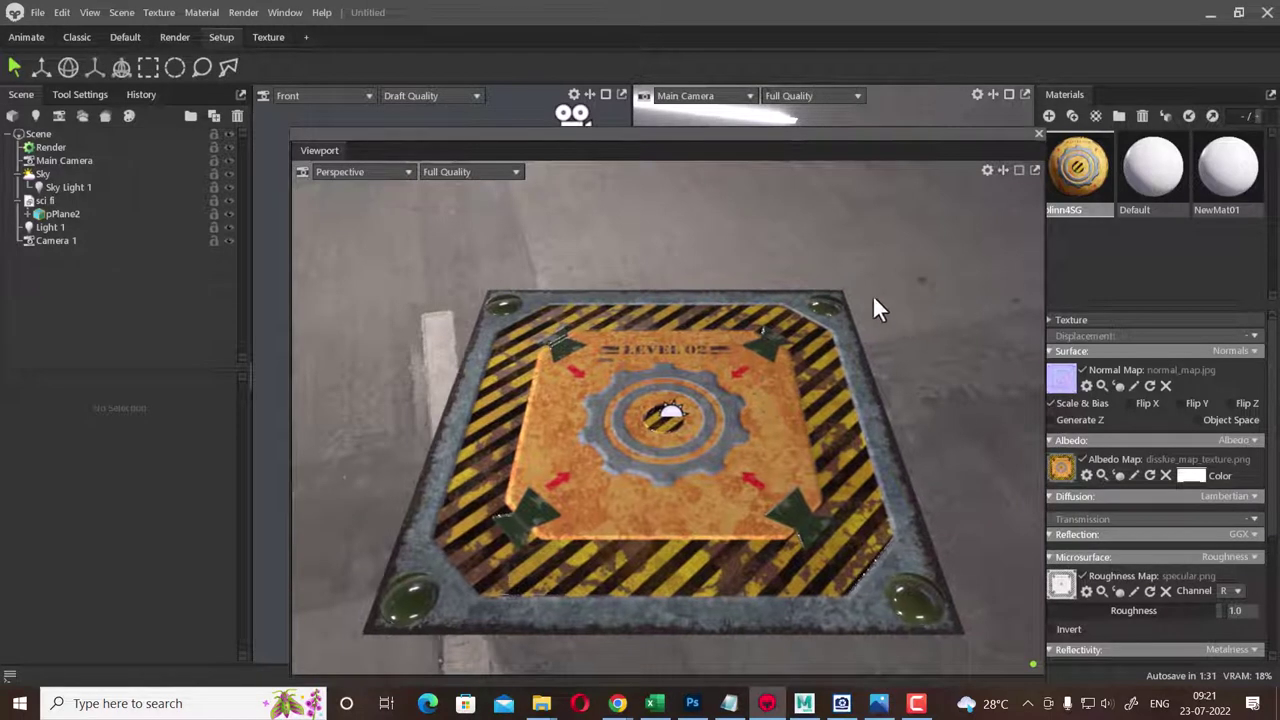
middle_click_drag(880, 298, 840, 247)
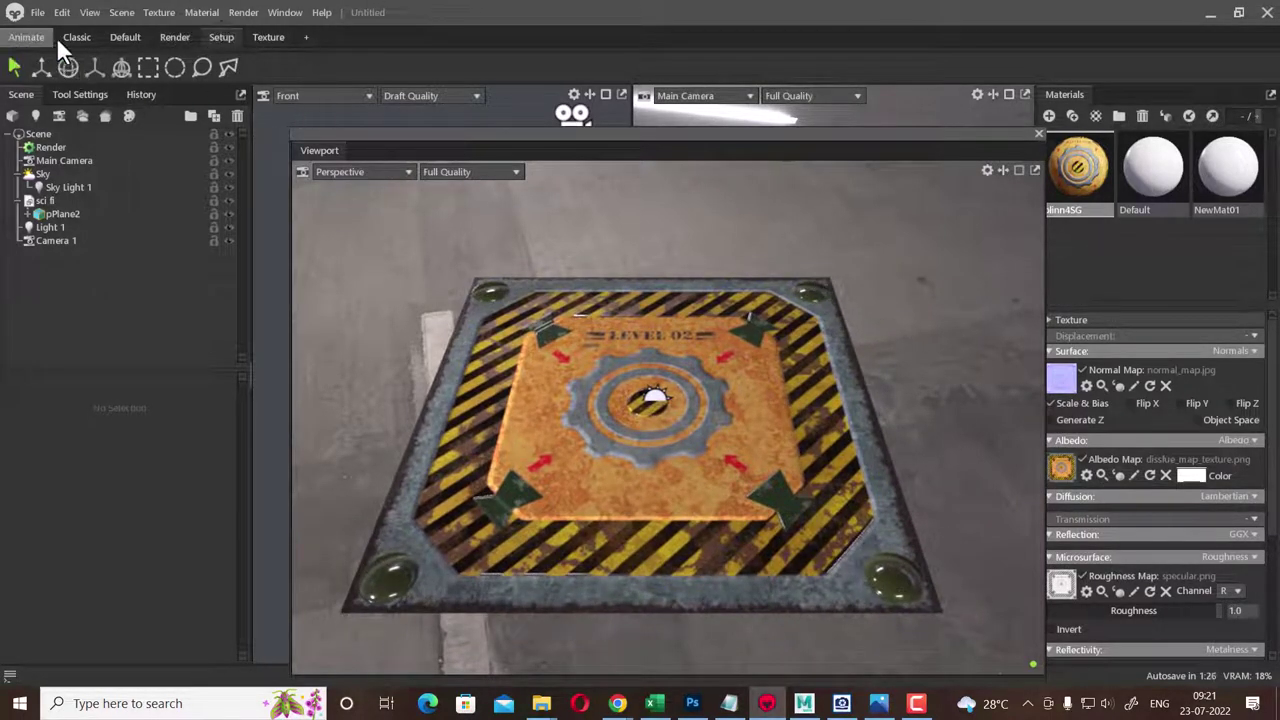
- Render the viewport to tbrender_Viewport.png, then orbit to set the panel on the garage floor near cars
left_click(243, 12)
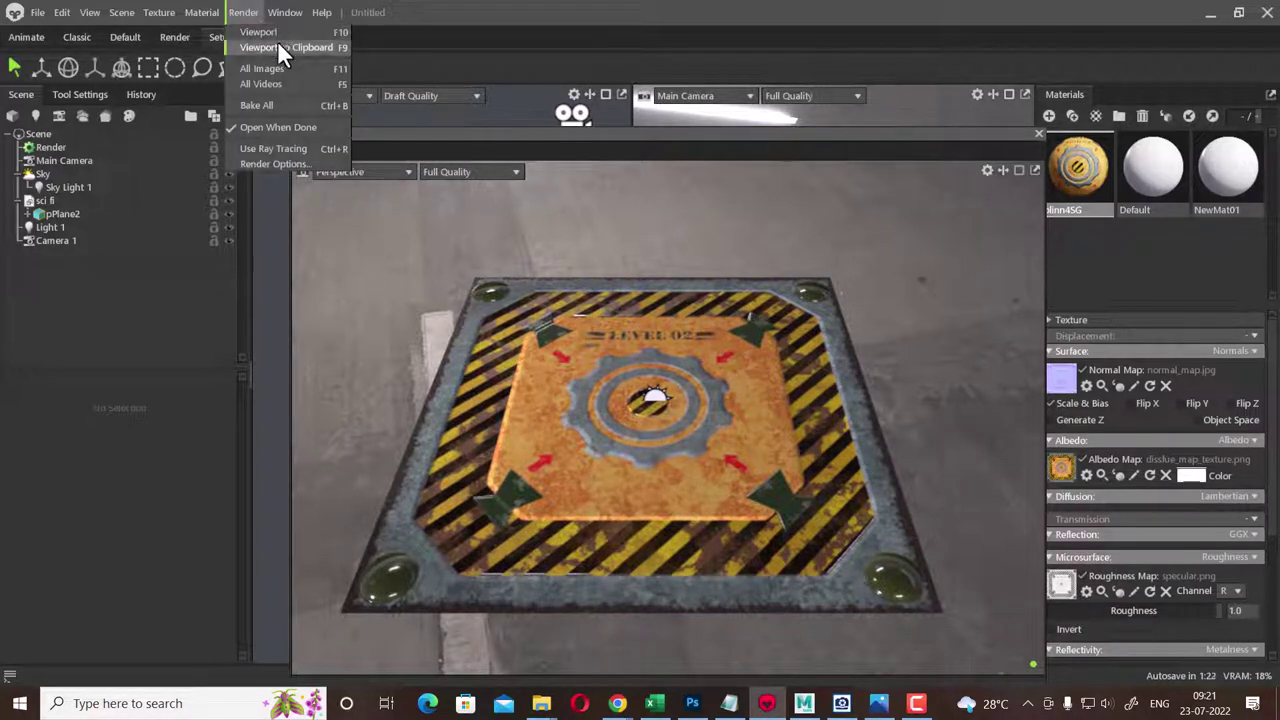
left_click(275, 32)
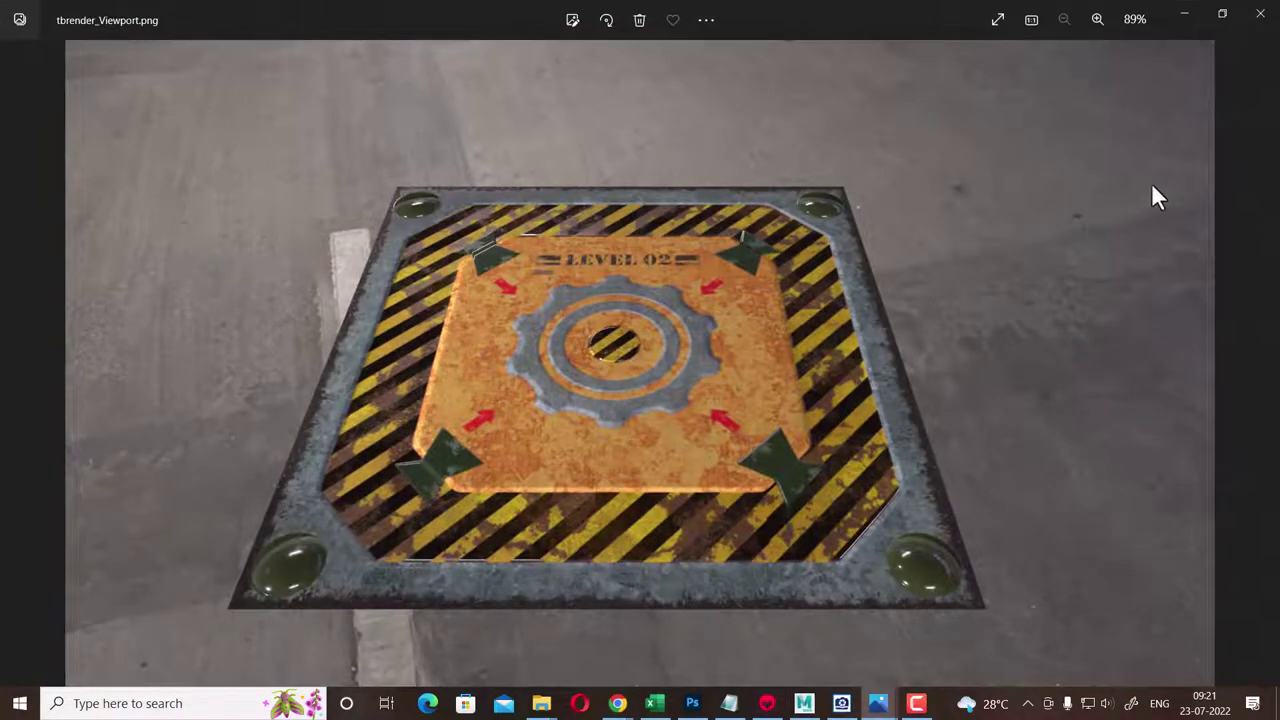
left_click(1186, 16)
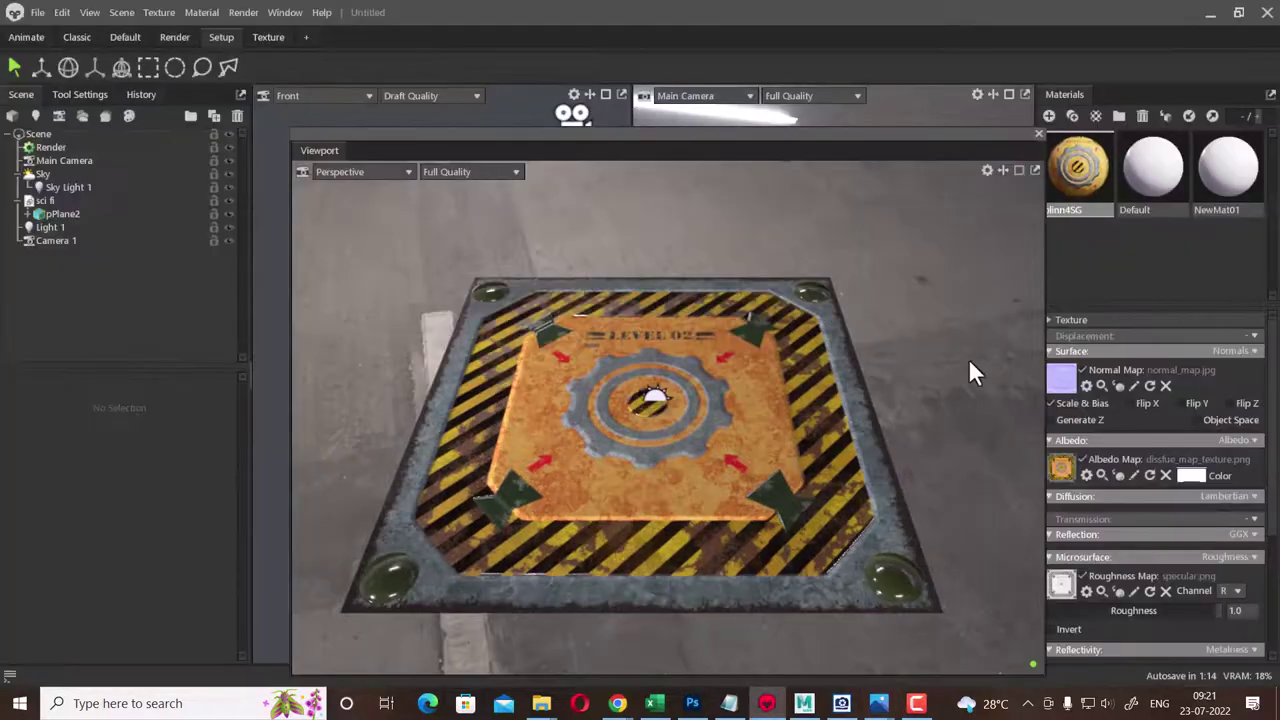
mouse_move(890, 346)
left_mouse_down()
mouse_move(903, 270)
mouse_move(968, 292)
mouse_move(896, 290)
mouse_move(871, 306)
mouse_move(923, 323)
mouse_move(884, 190)
mouse_move(855, 302)
mouse_move(1106, 308)
mouse_move(972, 347)
mouse_move(1061, 347)
mouse_move(862, 336)
mouse_move(795, 359)
mouse_move(870, 404)
mouse_move(770, 332)
mouse_move(744, 363)
mouse_move(736, 272)
left_mouse_up()
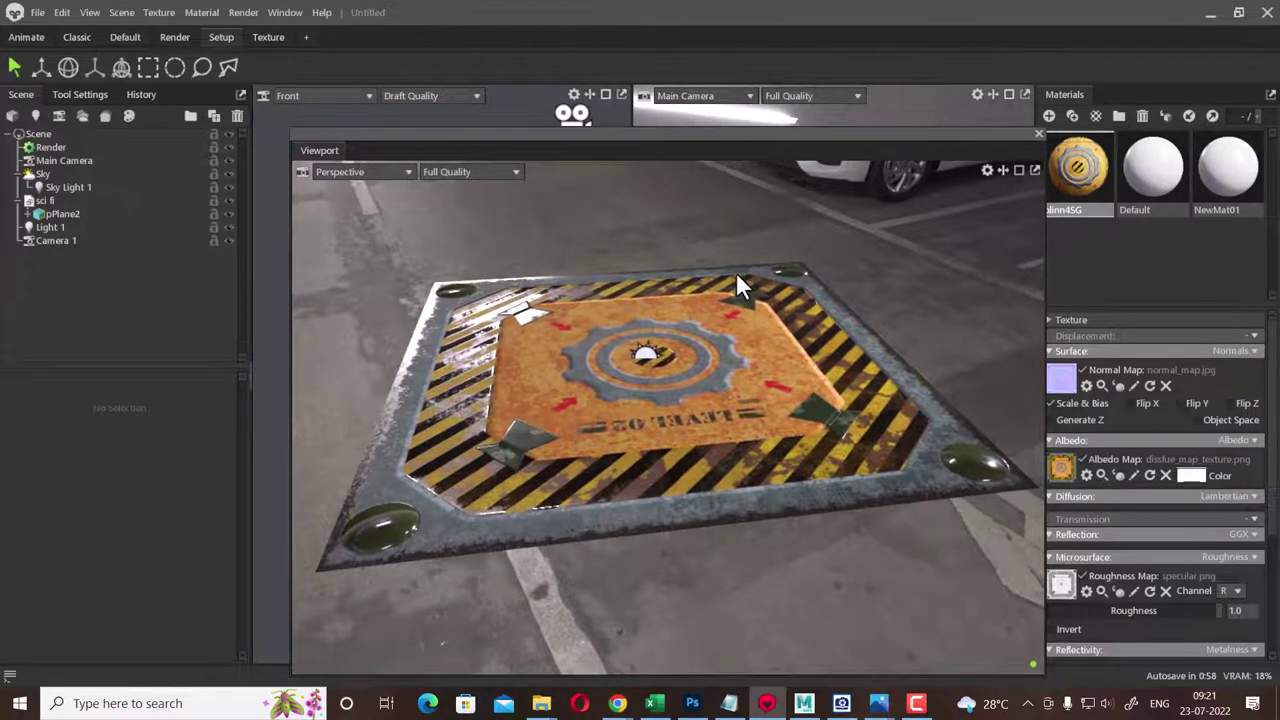
- Copy a viewport render to the clipboard and render the viewport to tbrender_Viewport_001.png
left_click(245, 11)
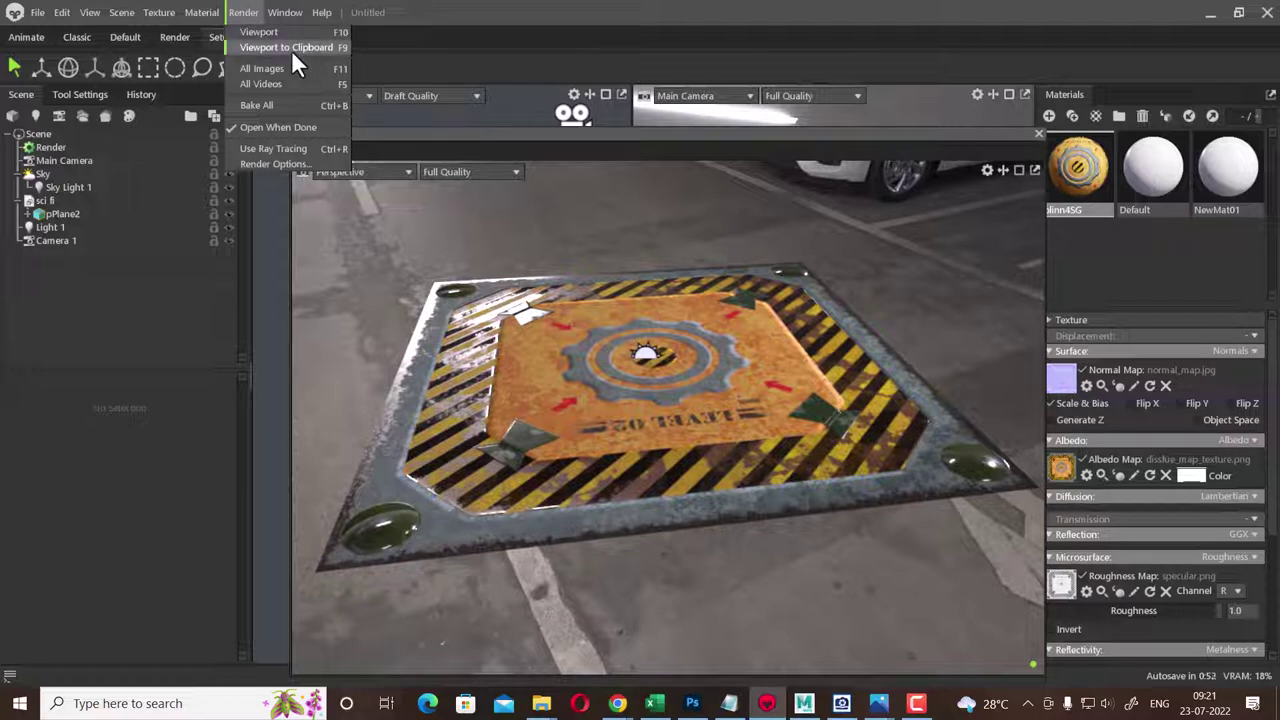
left_click(291, 49)
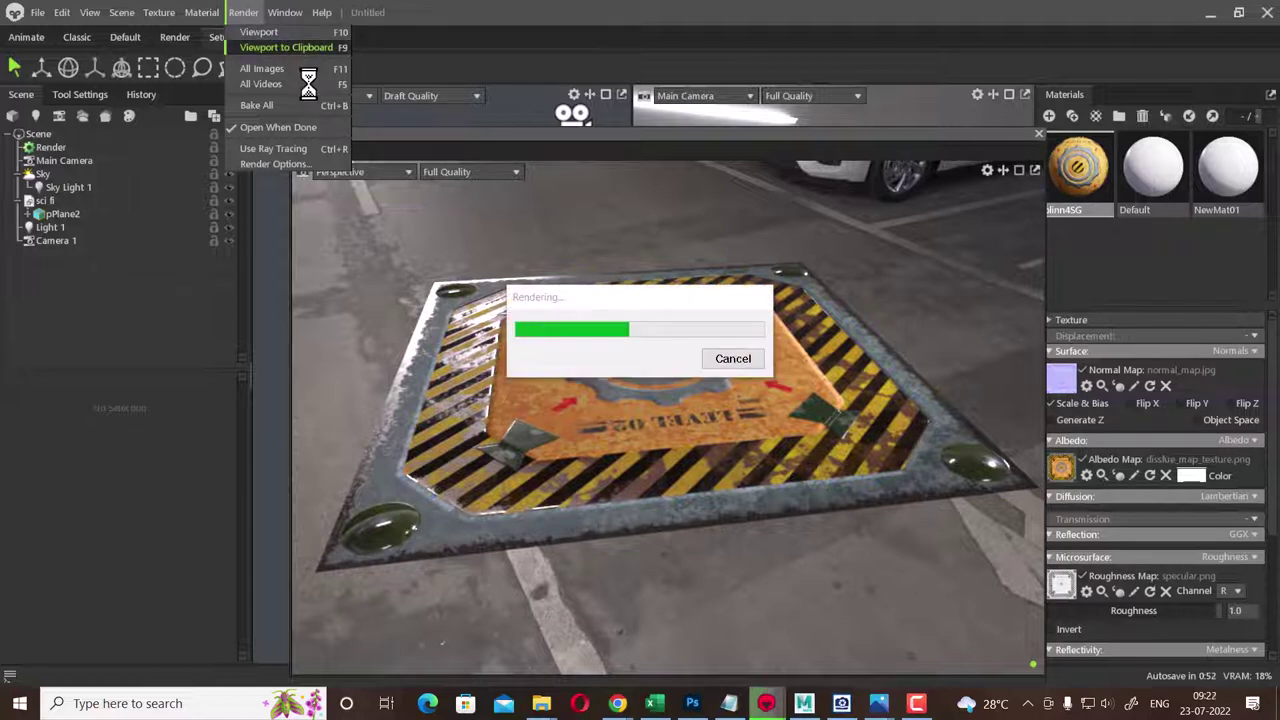
left_click(245, 13)
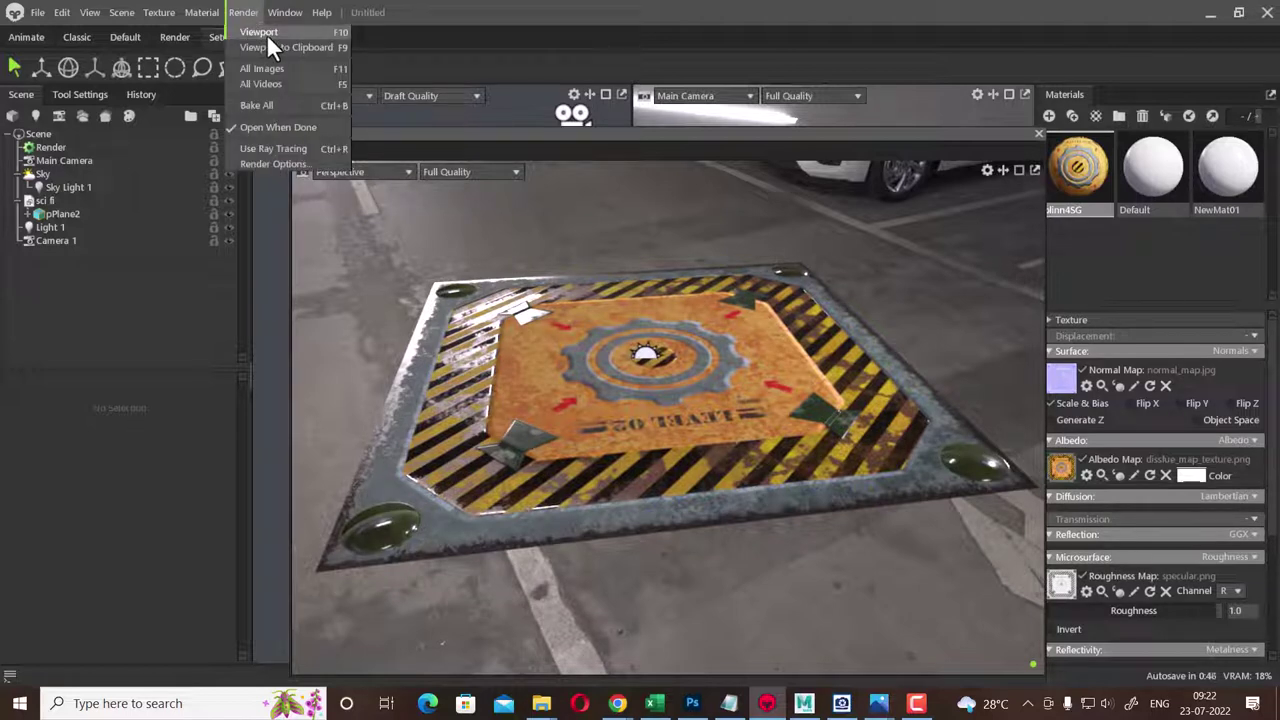
left_click(266, 33)
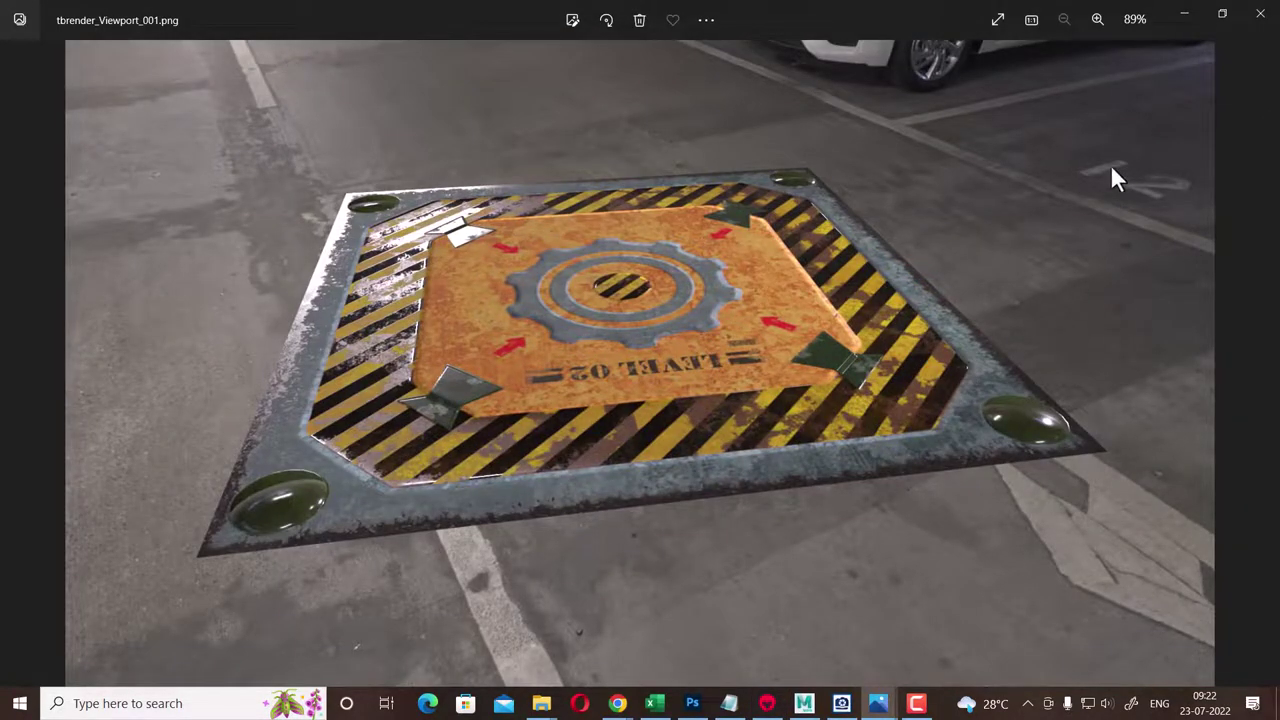
left_click(1184, 13)
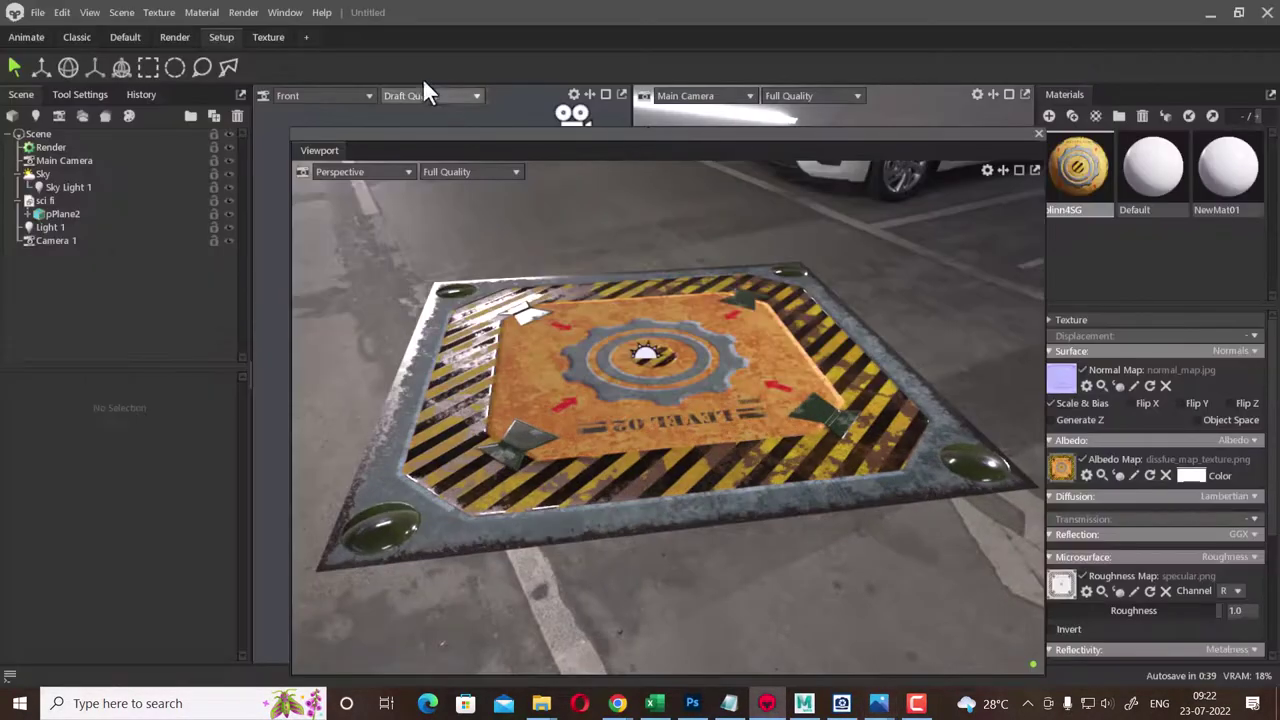
- Render all images, producing tbrender.png of the main camera
left_click(285, 12)
mouse_move(243, 12)
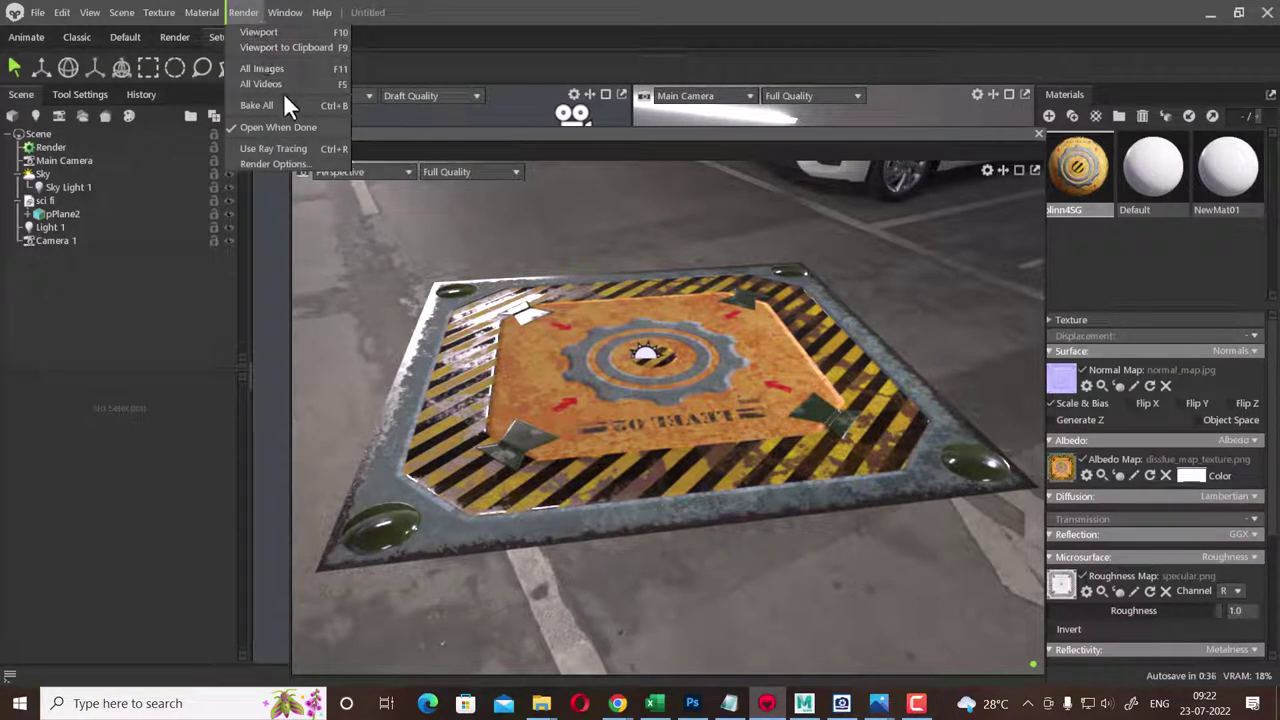
left_click(294, 70)
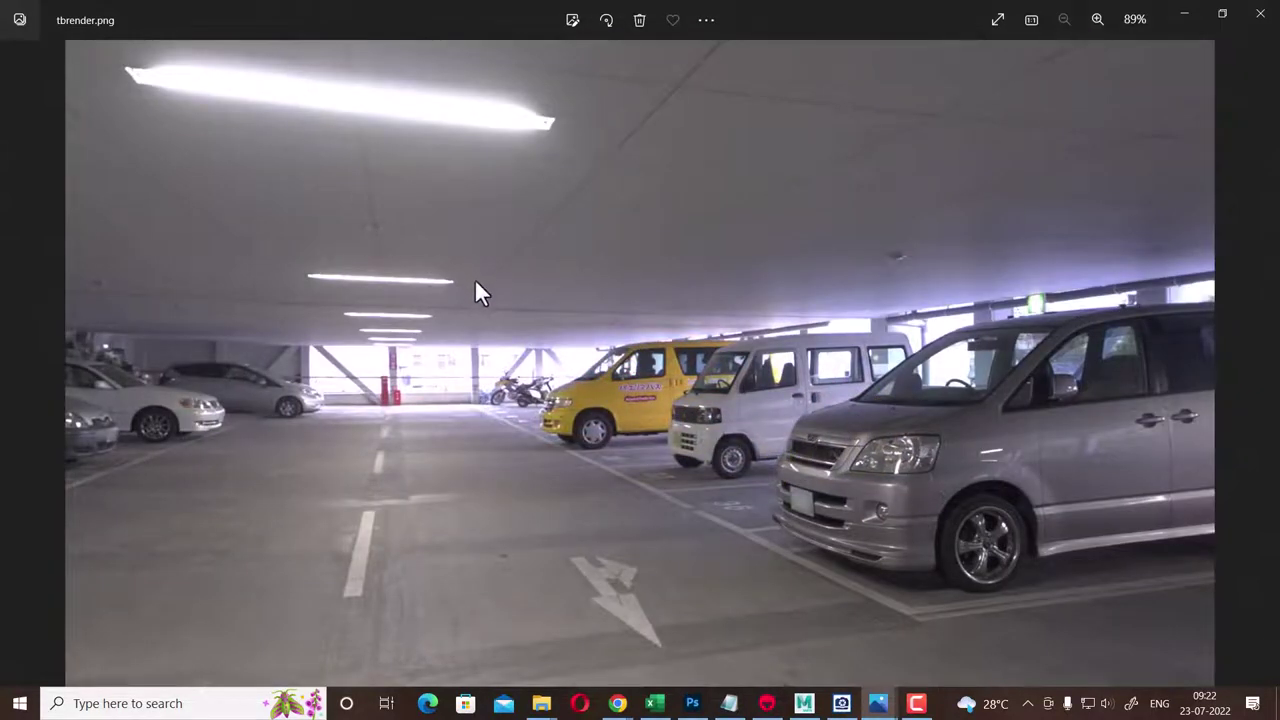
left_click(1190, 12)
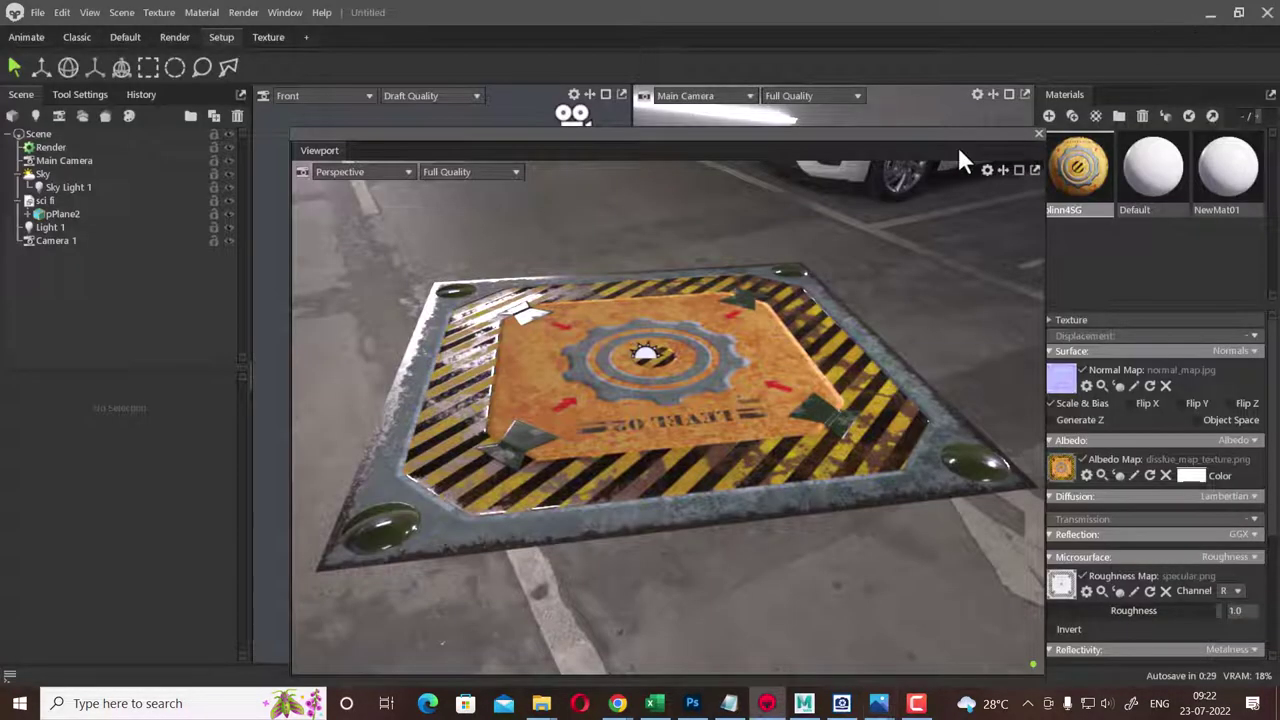
left_click(284, 12)
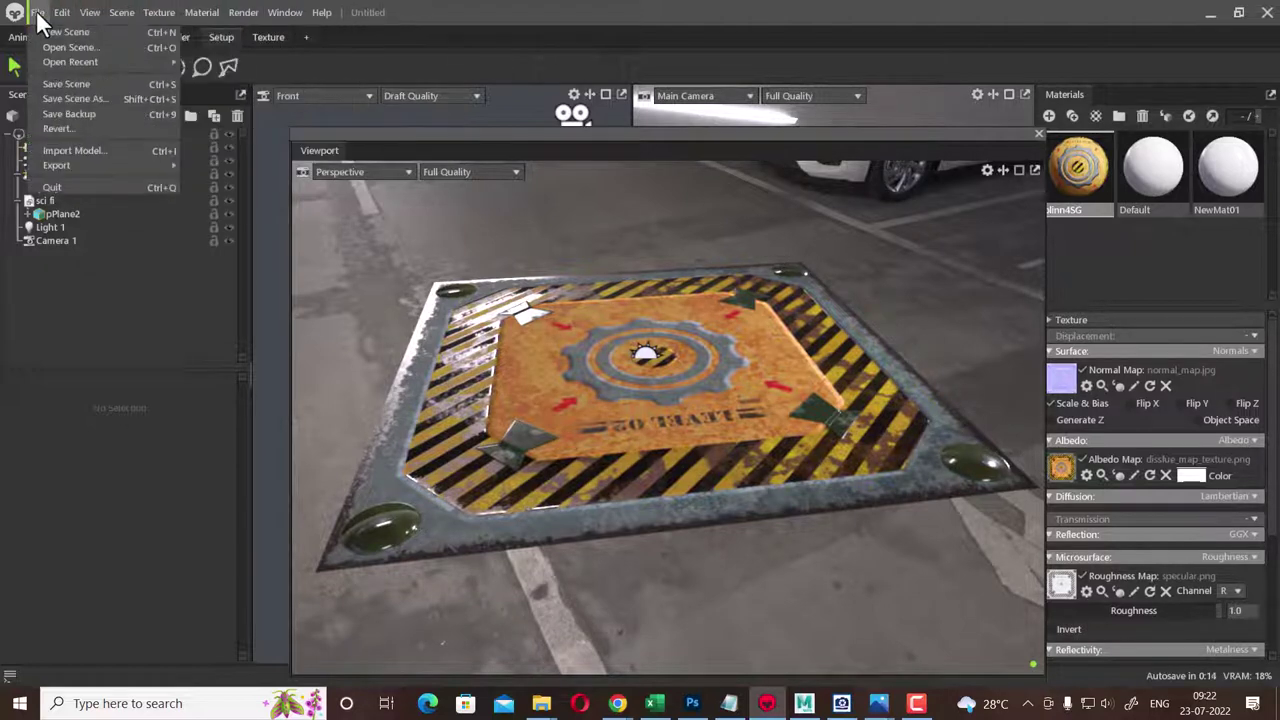
mouse_move(37, 12)
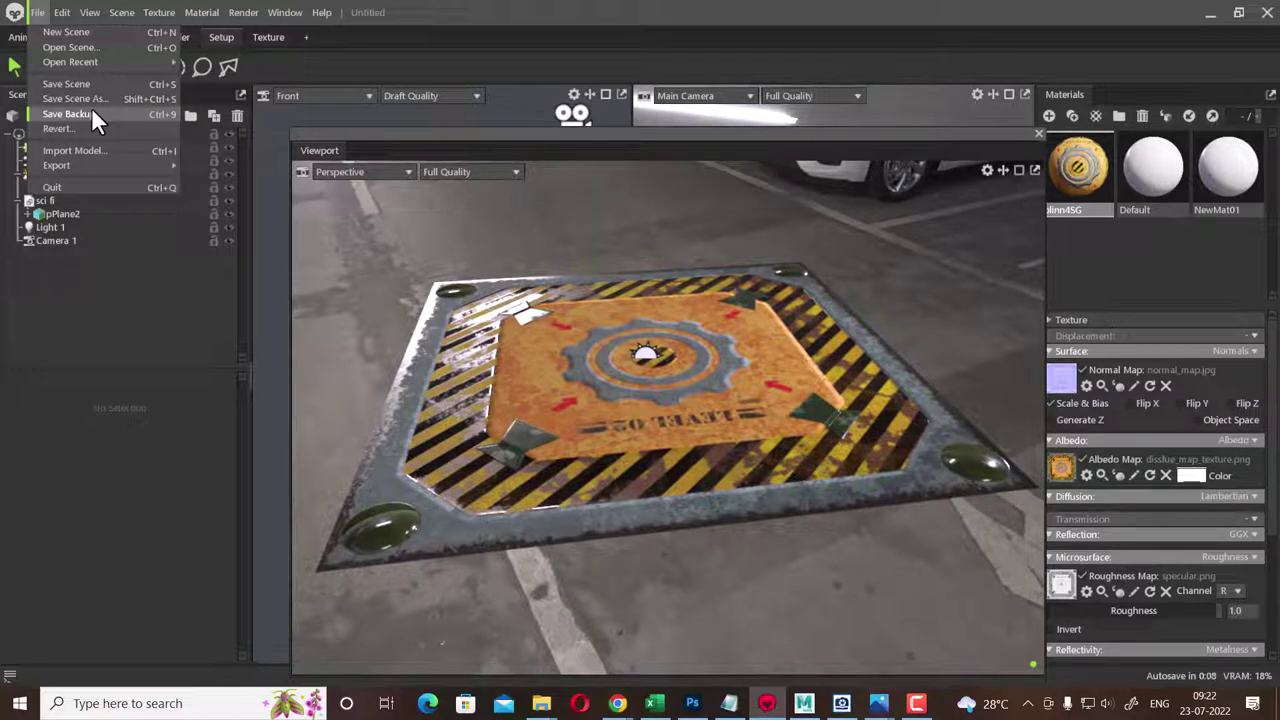
mouse_move(57, 165)
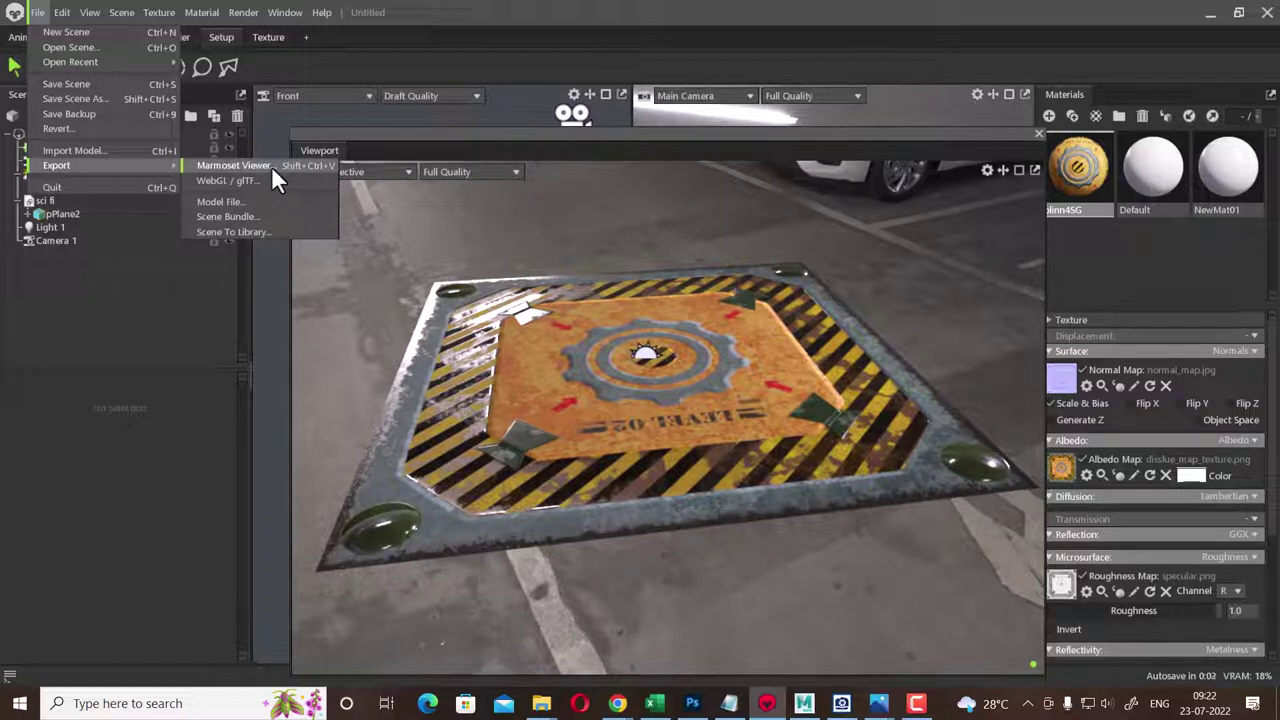
left_click(844, 324)
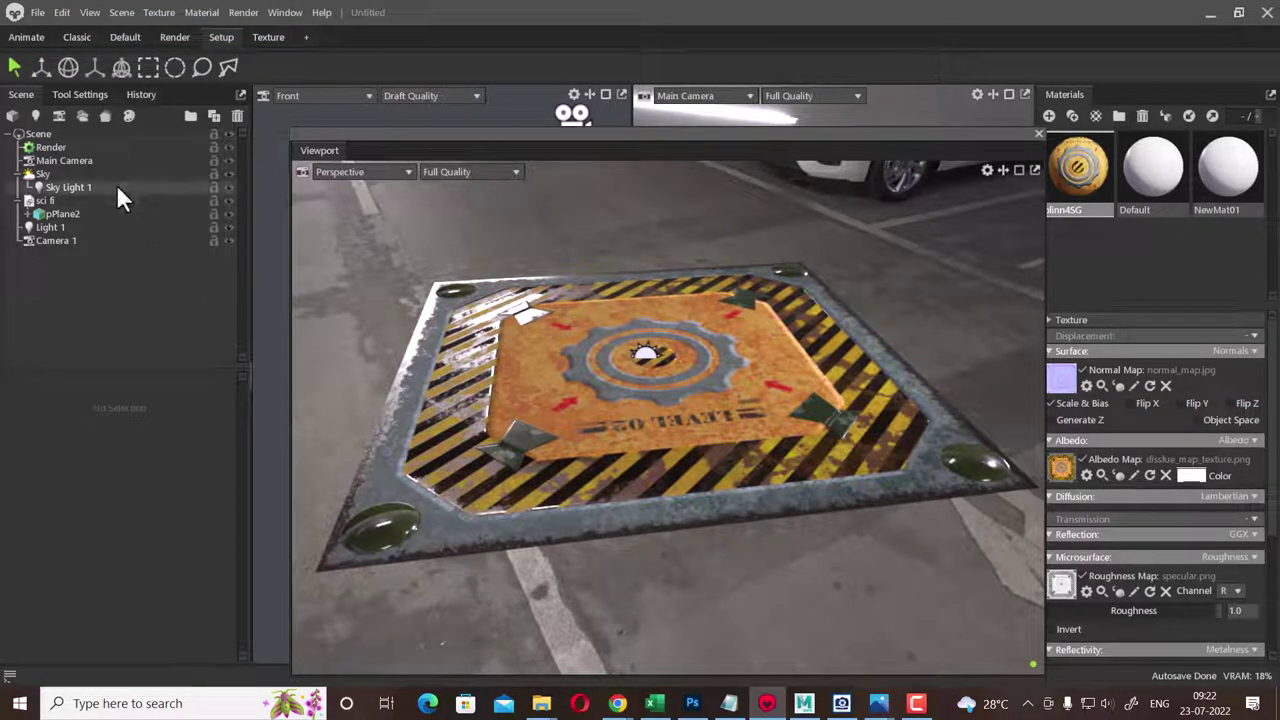
- Select the Sky, close the floating viewport and return to the Default Camera 1 layout
left_click(78, 173)
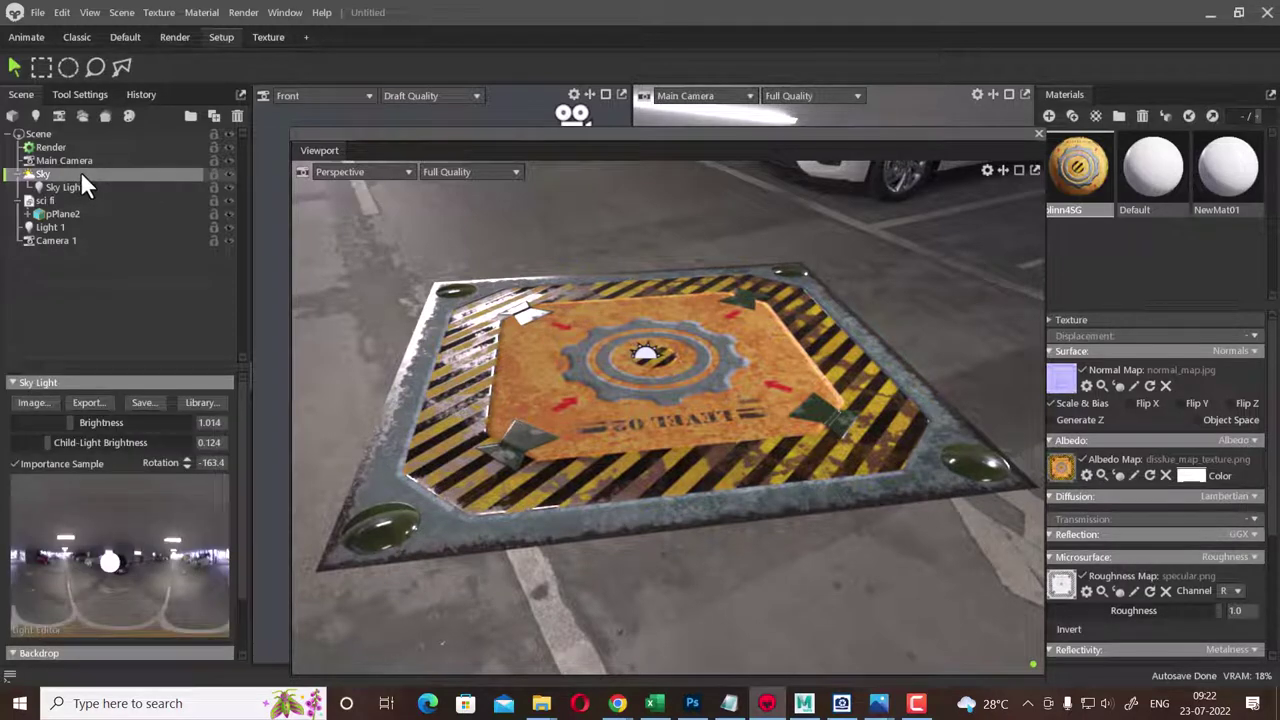
left_click(1040, 133)
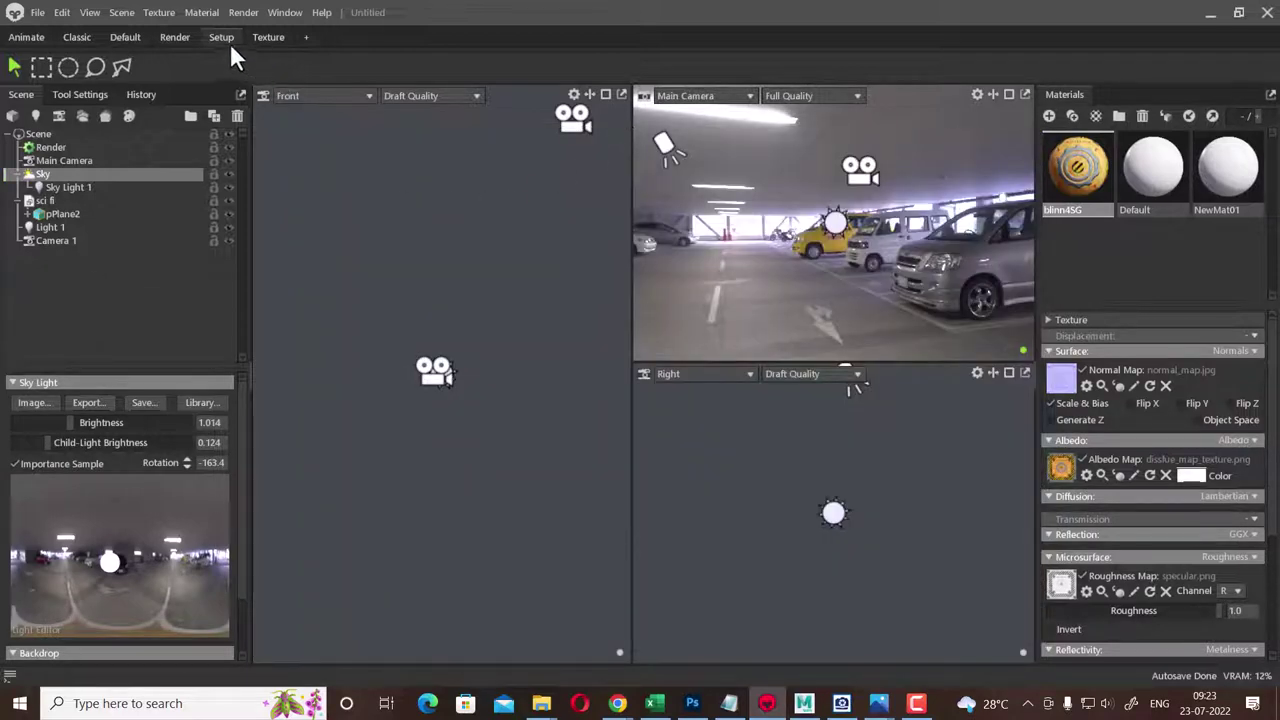
left_click(120, 37)
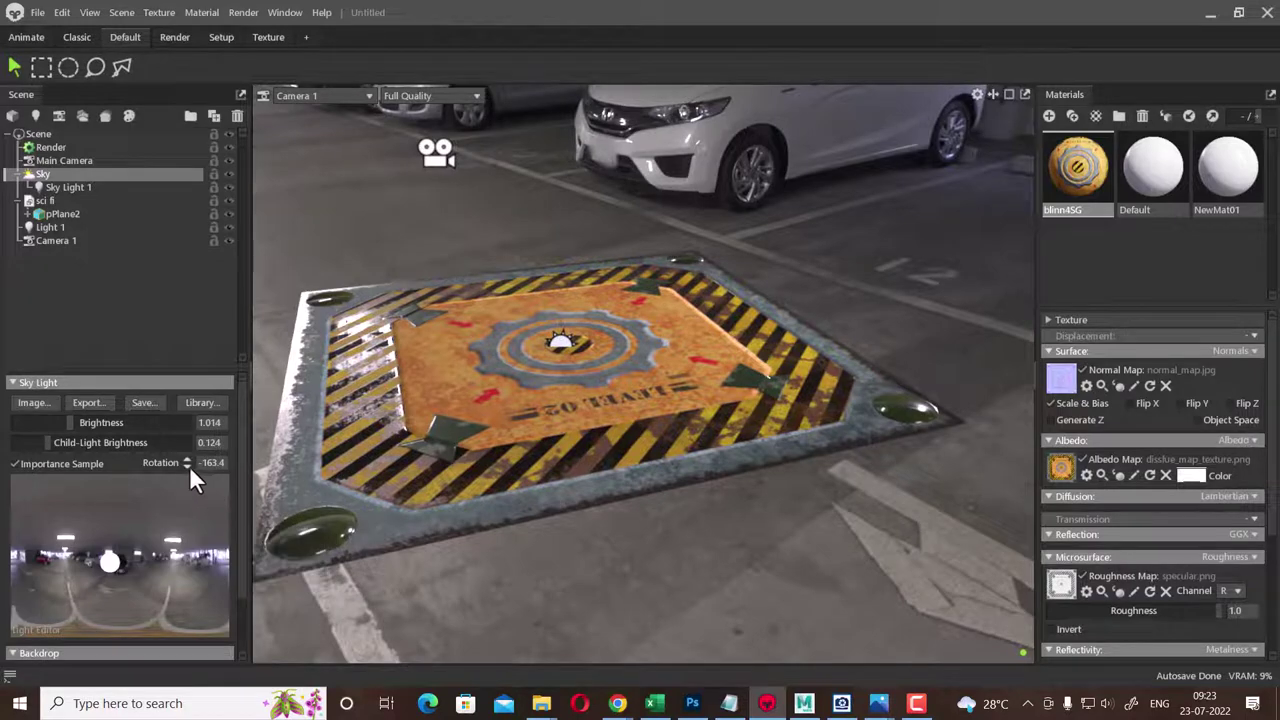
- Rotate the sky to -190.4 and set backdrop brightness to 0.0 for a black background
left_click_drag(184, 464, 184, 464)
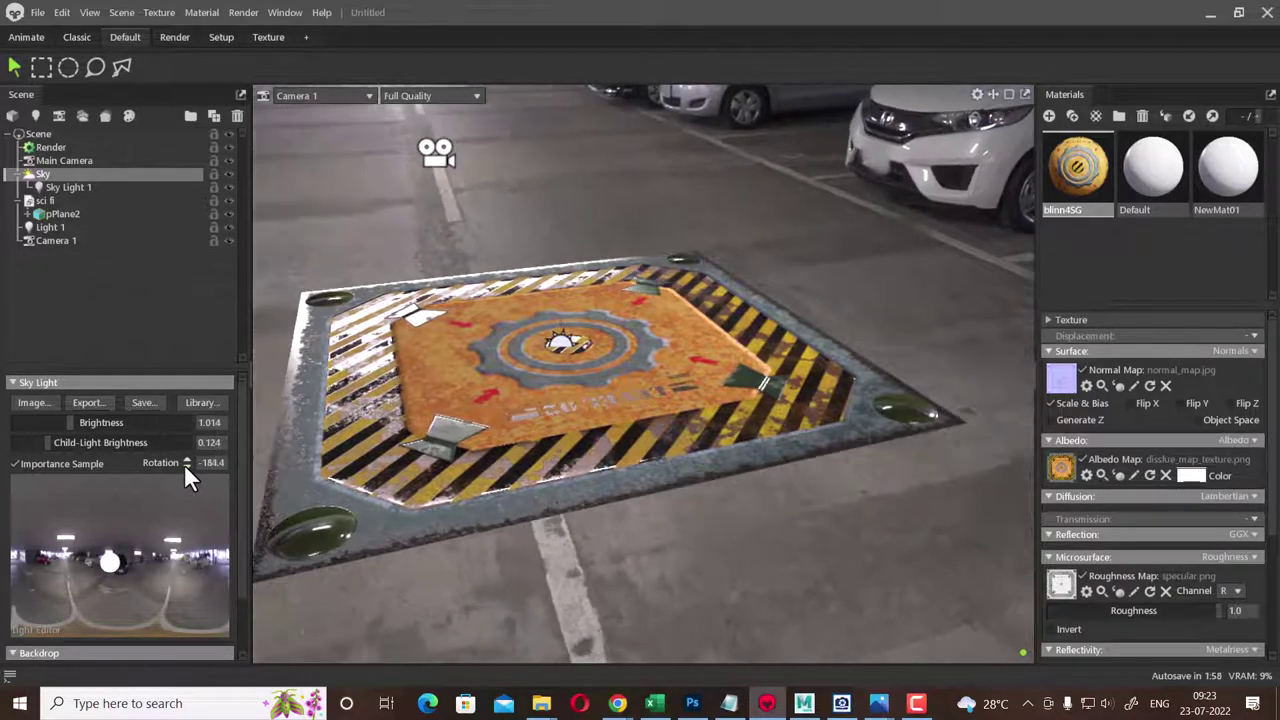
left_click(40, 653)
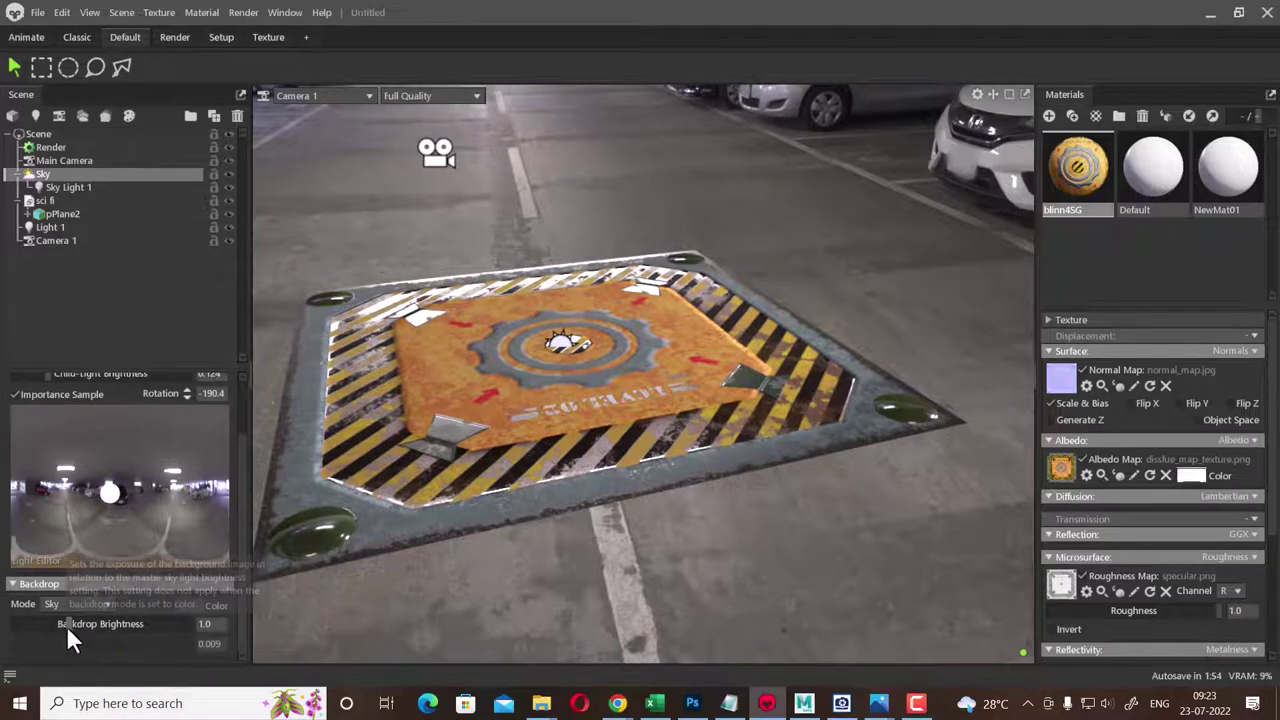
left_click_drag(66, 625, 8, 628)
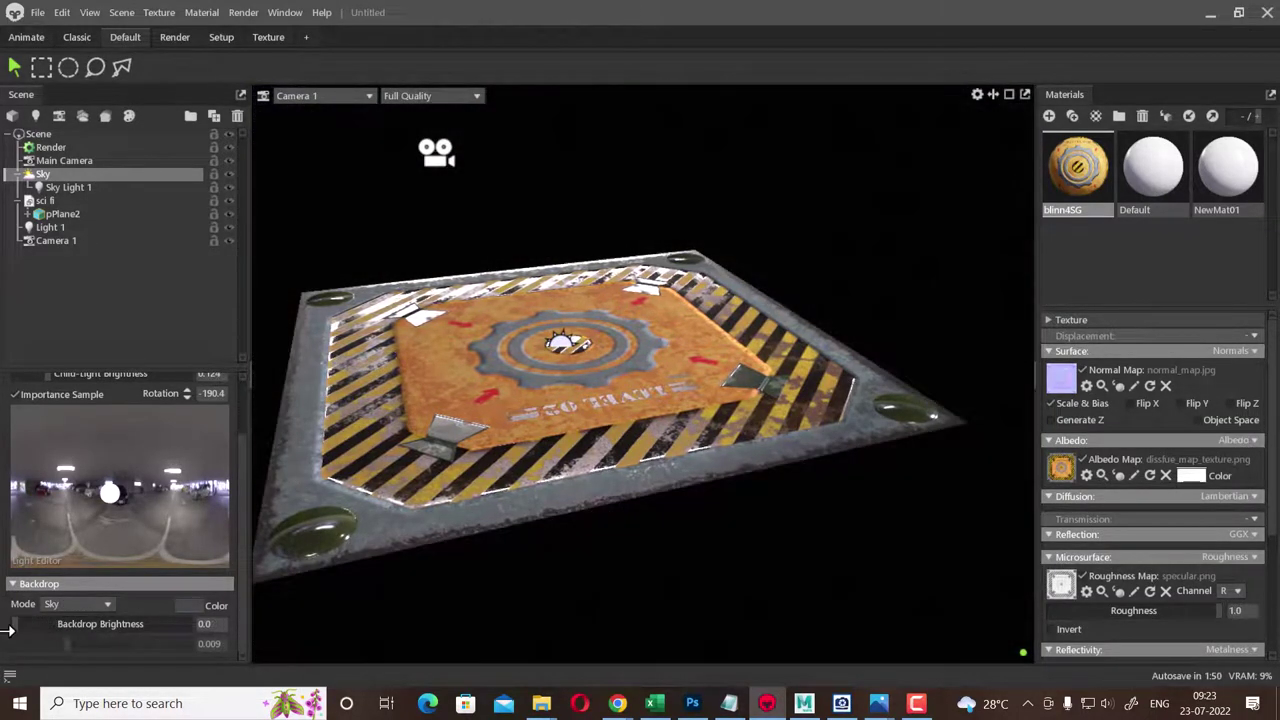